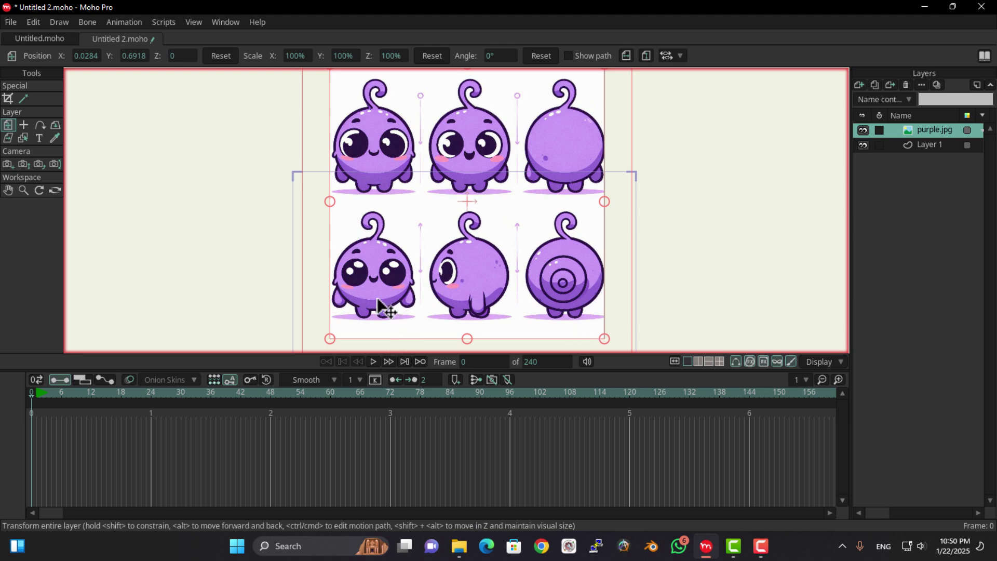
# - Examine the purple creature's poses in the reference image purple.jpg
pyautogui.scroll(-1, 408, 304)
pyautogui.scroll(1, 413, 299)
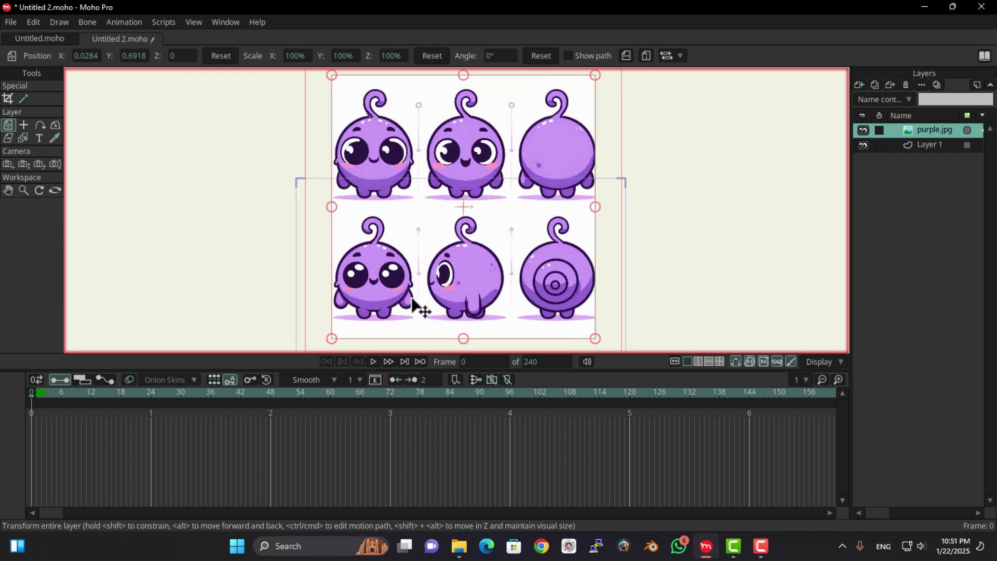
pyautogui.moveTo(439, 299); pyautogui.dragTo(418, 273)
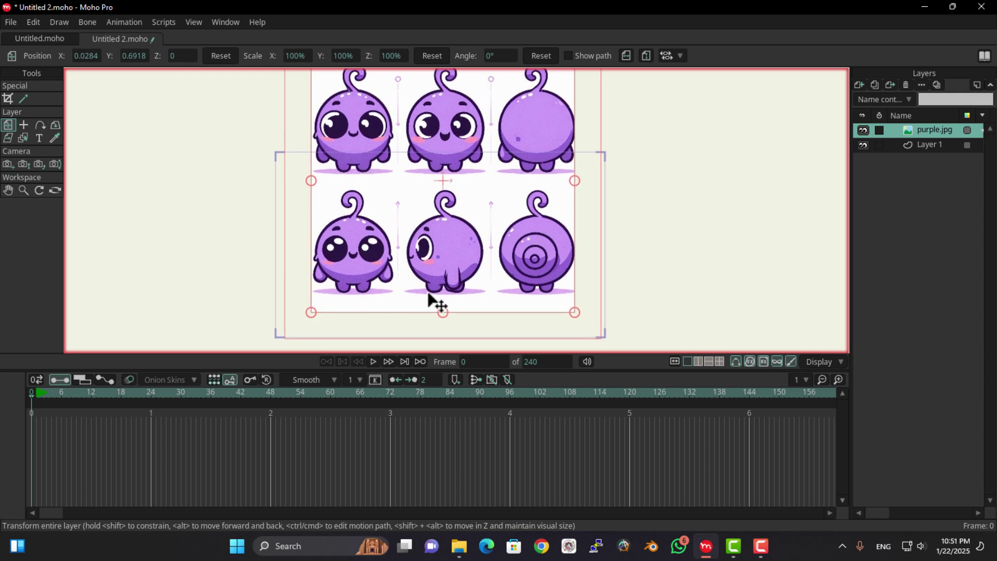
pyautogui.scroll(-1, 395, 294)
pyautogui.scroll(1, 335, 253)
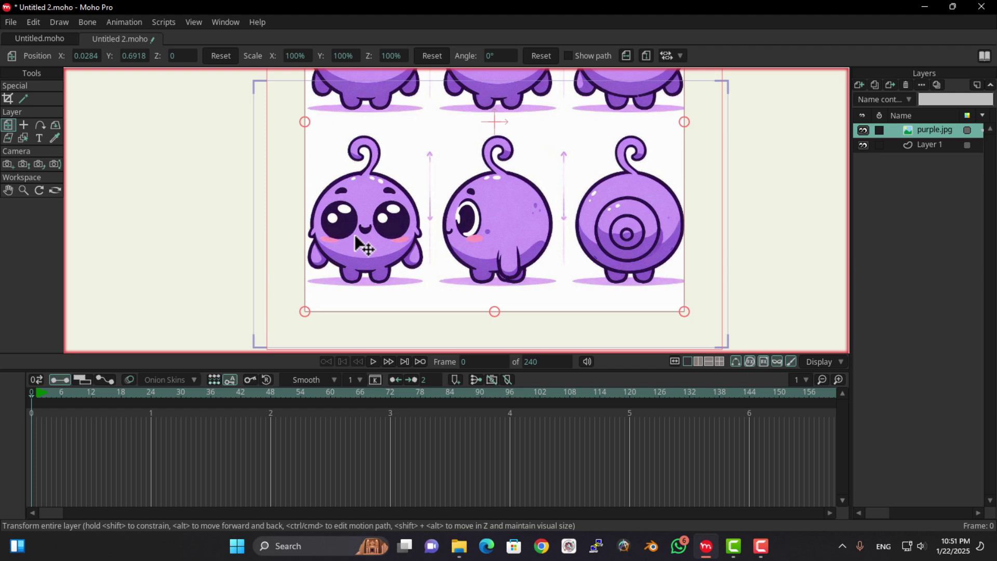
pyautogui.scroll(-2, 363, 252)
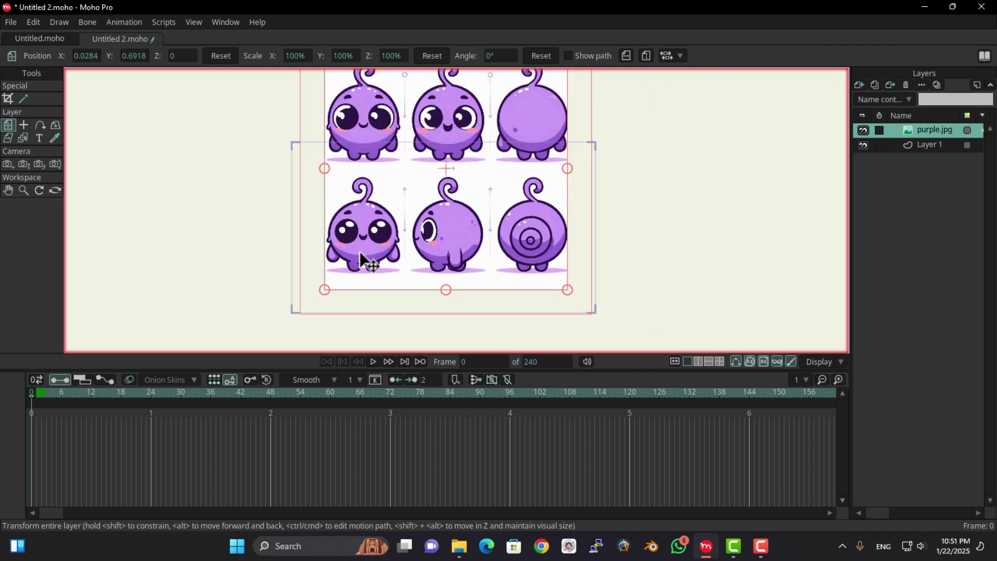
pyautogui.scroll(3, 359, 254)
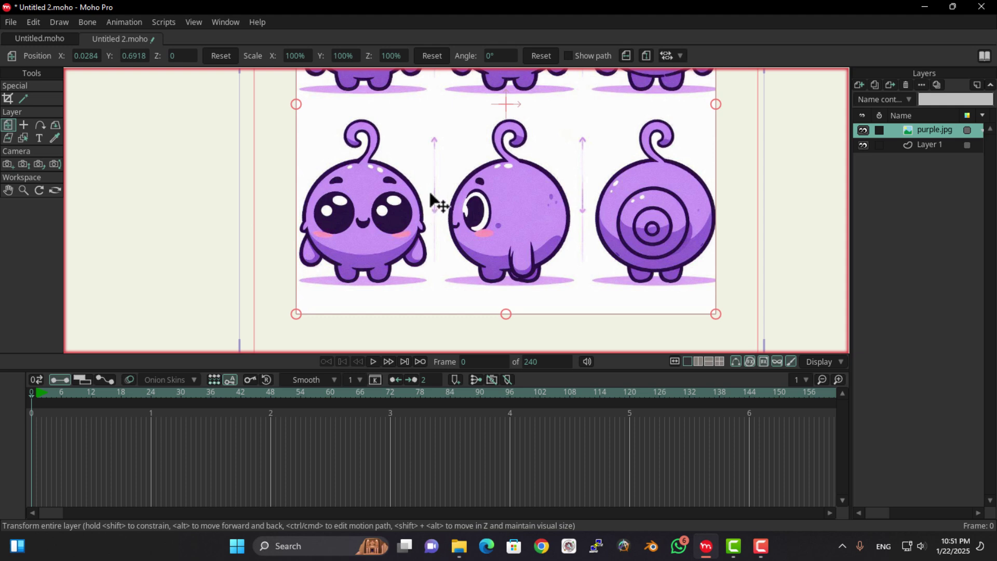
pyautogui.scroll(-3, 435, 196)
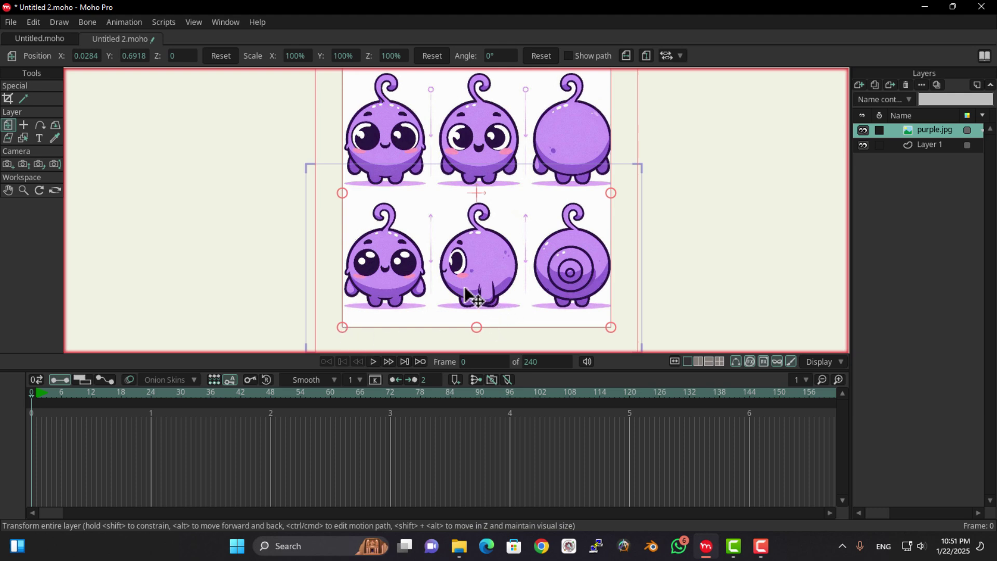
pyautogui.scroll(1, 466, 287)
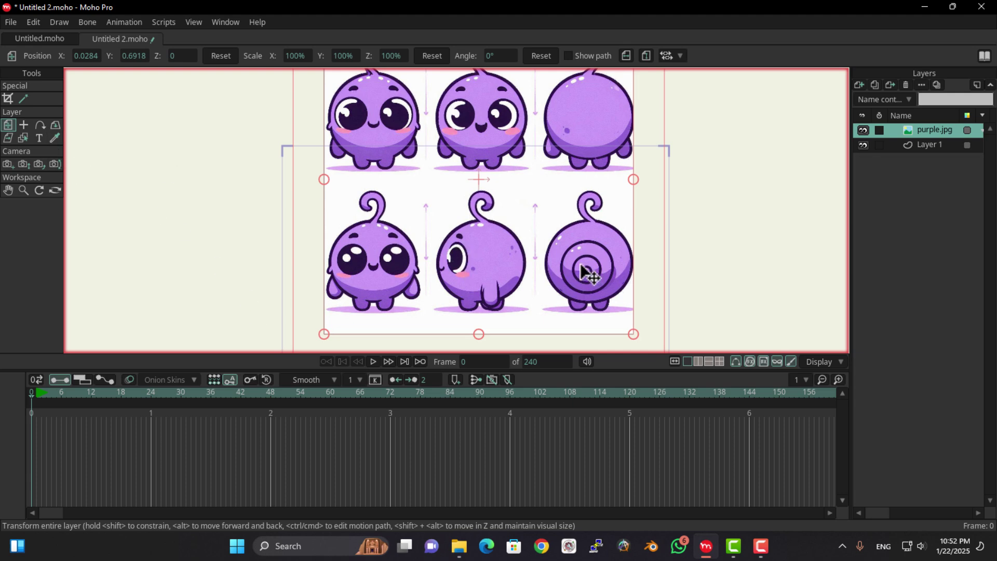
# - Add a new vector layer named "body" above the reference image
pyautogui.click(860, 85)
pyautogui.click(878, 97)
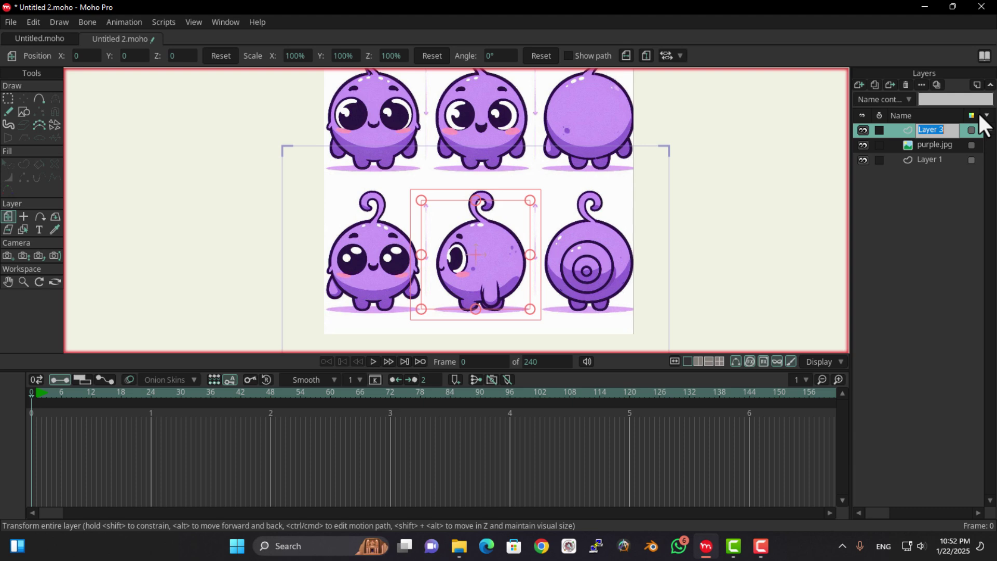
pyautogui.write('body')
pyautogui.press('Return')
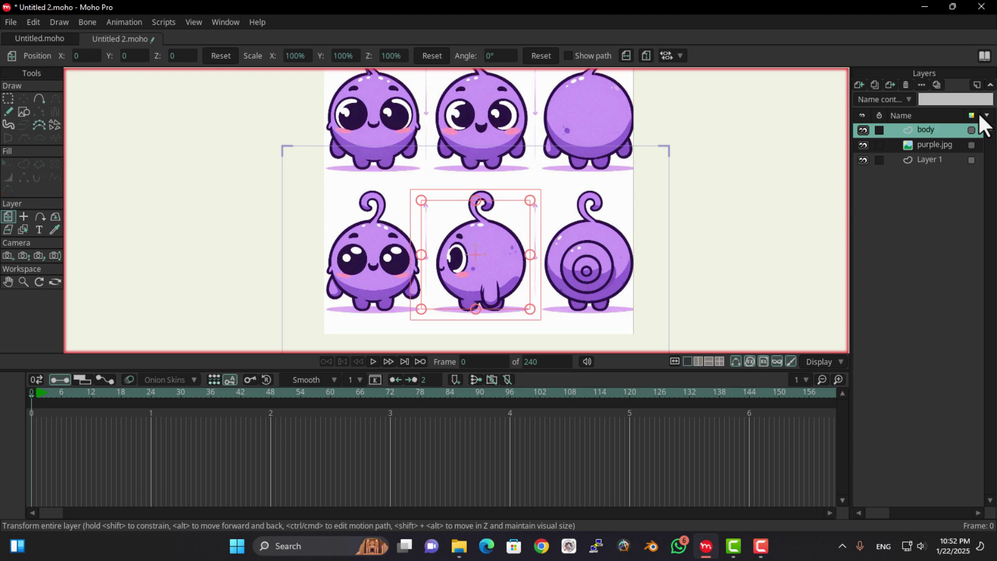
pyautogui.click(34, 103)
pyautogui.scroll(5, 215, 196)
pyautogui.moveTo(423, 305)
pyautogui.mouseDown()
pyautogui.moveTo(440, 194)
pyautogui.moveTo(277, 188)
pyautogui.mouseUp()
pyautogui.click(24, 112)
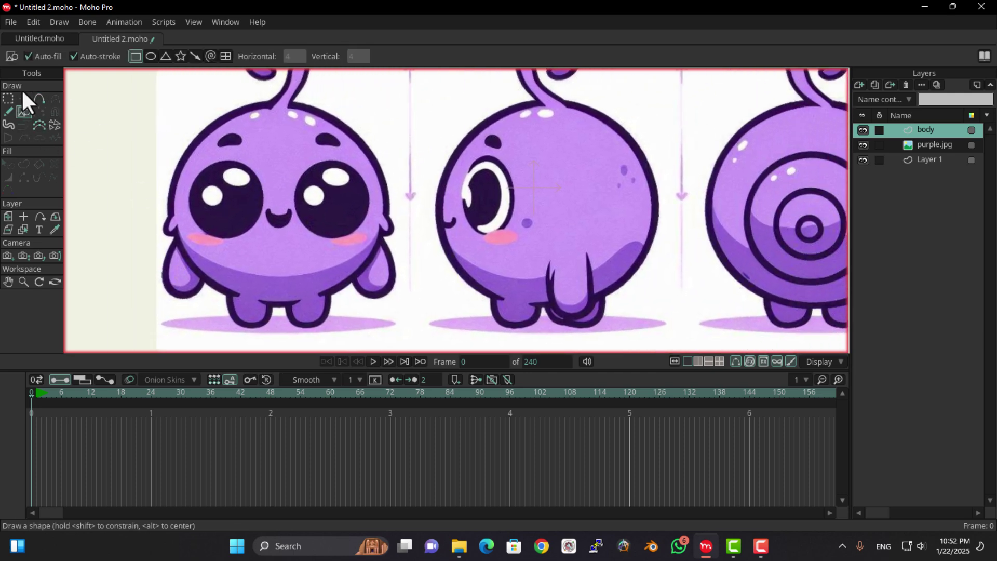
pyautogui.click(39, 98)
pyautogui.moveTo(172, 214); pyautogui.dragTo(302, 107)
pyautogui.hotkey('ctrl', 'z')
pyautogui.hotkey('ctrl', 'z')
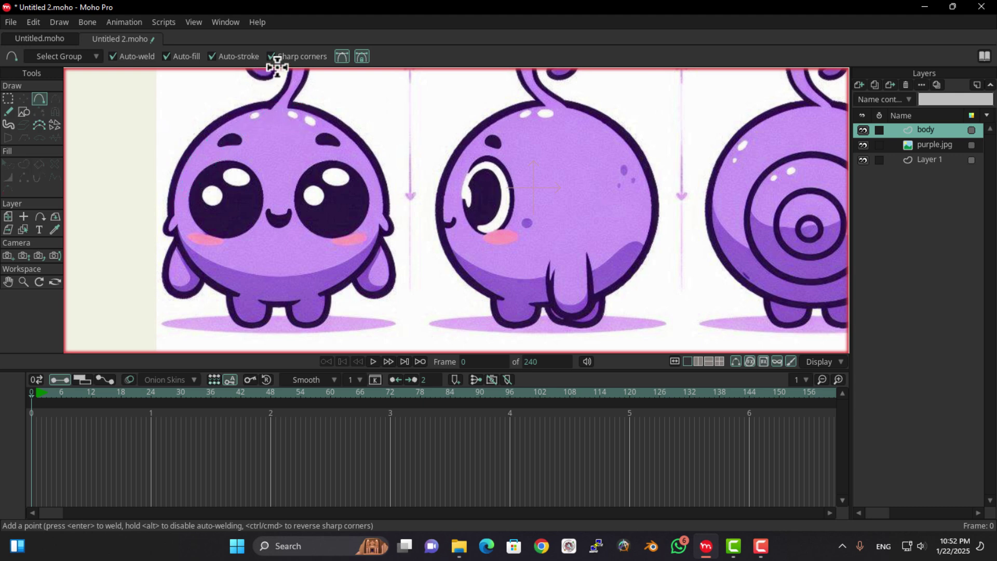
# - With Auto-fill, Auto-stroke and Sharp corners off, add points tracing the lower-row front-view character's left head edge and curled antenna
pyautogui.click(271, 56)
pyautogui.click(212, 56)
pyautogui.moveTo(170, 218)
pyautogui.mouseDown()
pyautogui.moveTo(172, 160)
pyautogui.moveTo(176, 176)
pyautogui.moveTo(220, 114)
pyautogui.moveTo(278, 103)
pyautogui.moveTo(207, 235)
pyautogui.moveTo(237, 175)
pyautogui.moveTo(230, 188)
pyautogui.mouseUp()
pyautogui.scroll(2, 223, 222)
pyautogui.moveTo(231, 188); pyautogui.dragTo(231, 228)
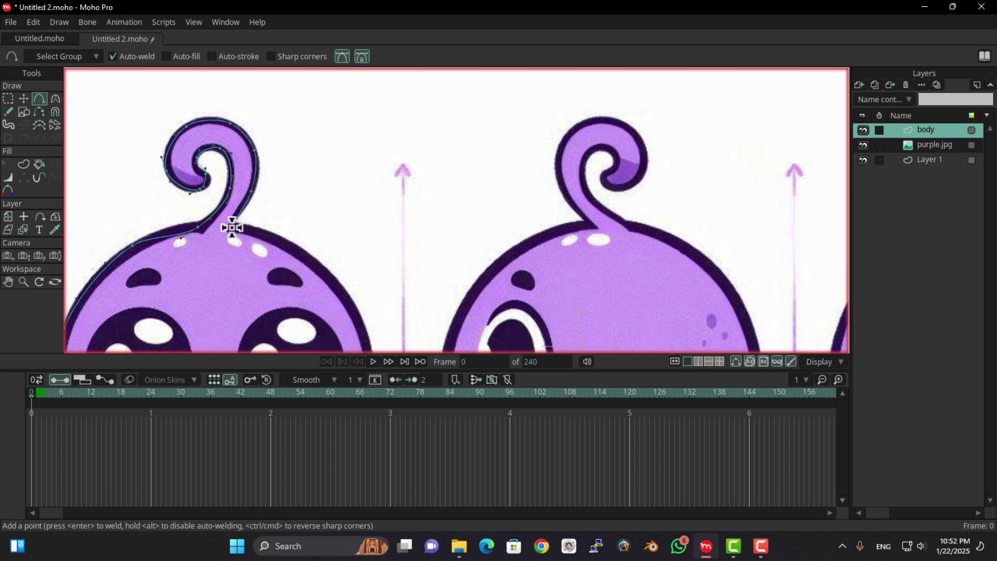
# - Continue the outline from the antenna's right base down the right side and along the underside, closing it on the left side
pyautogui.click(232, 227)
pyautogui.moveTo(314, 262); pyautogui.dragTo(162, 159)
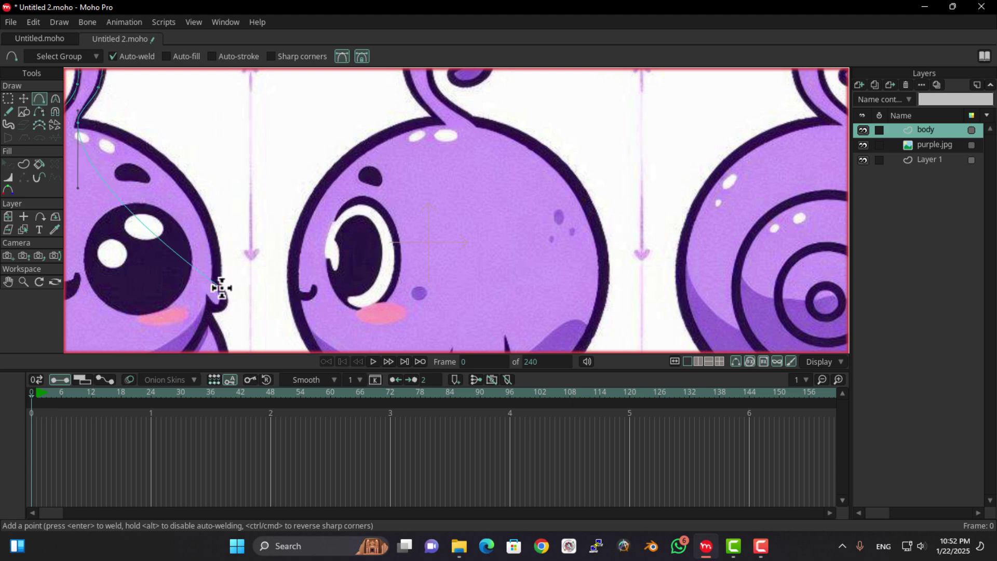
pyautogui.moveTo(222, 288); pyautogui.dragTo(113, 260)
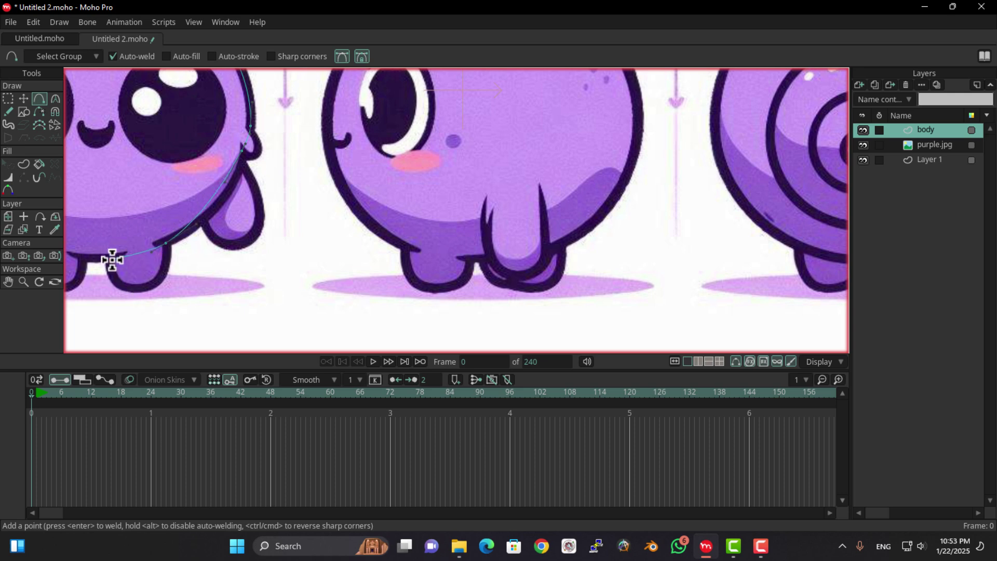
pyautogui.moveTo(186, 250); pyautogui.dragTo(314, 244)
pyautogui.moveTo(220, 247); pyautogui.dragTo(96, 157)
# - Adjust the points and curve handles where the head meets the antenna's left base to follow the drawn edge
pyautogui.scroll(3, 181, 107)
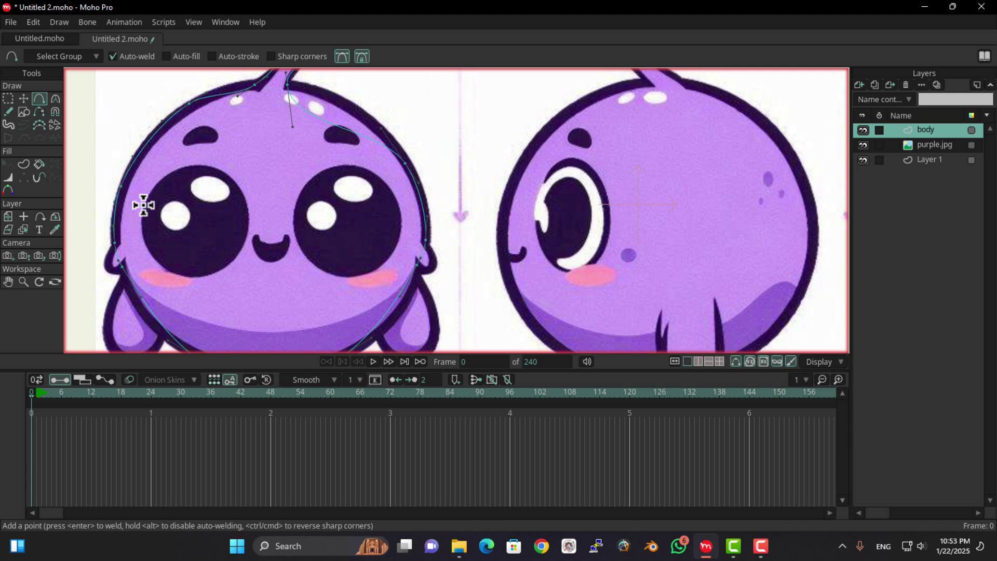
pyautogui.click(24, 98)
pyautogui.scroll(2, 196, 93)
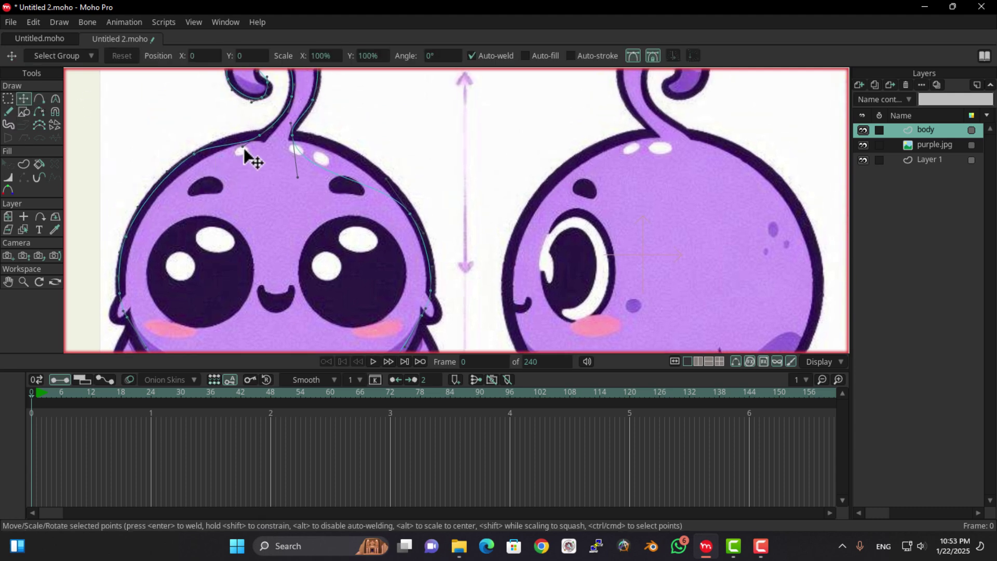
pyautogui.scroll(2, 252, 156)
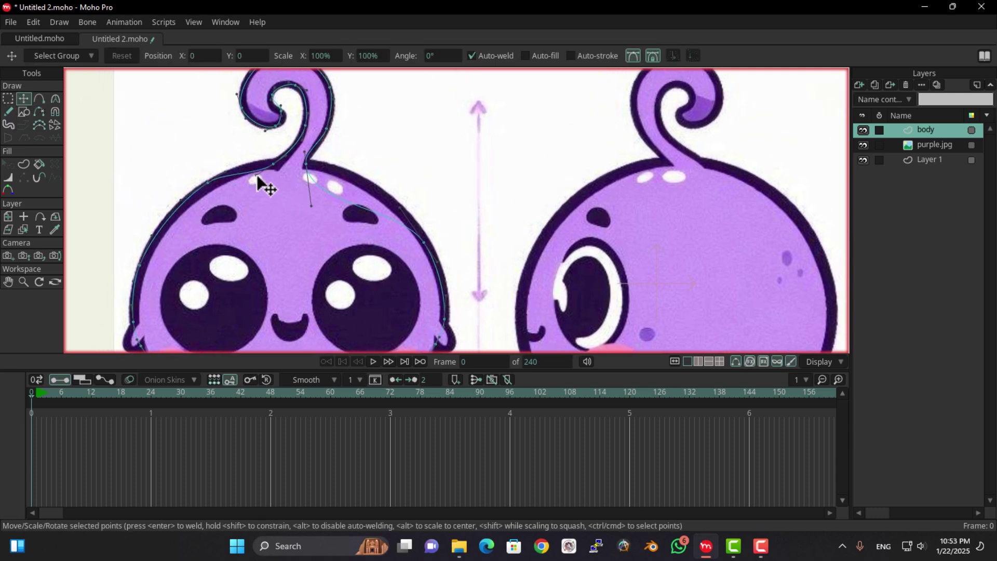
pyautogui.moveTo(257, 174)
pyautogui.mouseDown()
pyautogui.moveTo(266, 170)
pyautogui.moveTo(260, 176)
pyautogui.mouseUp()
pyautogui.click(55, 99)
pyautogui.click(316, 56)
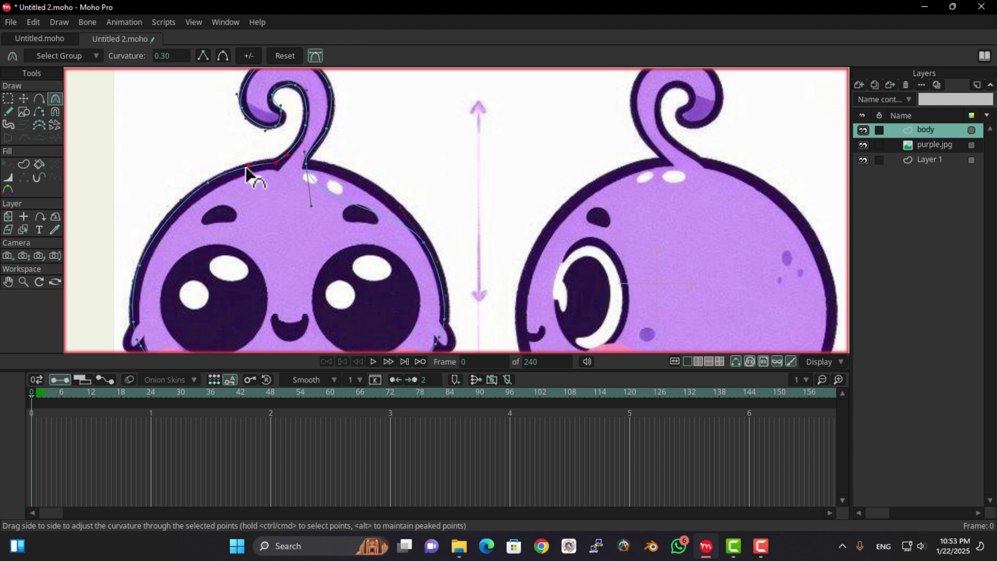
# - Move the points and curve handles along the left side of the head and shape the small left cheek bump
pyautogui.click(25, 99)
pyautogui.moveTo(208, 182); pyautogui.dragTo(210, 182)
pyautogui.moveTo(140, 266); pyautogui.dragTo(196, 161)
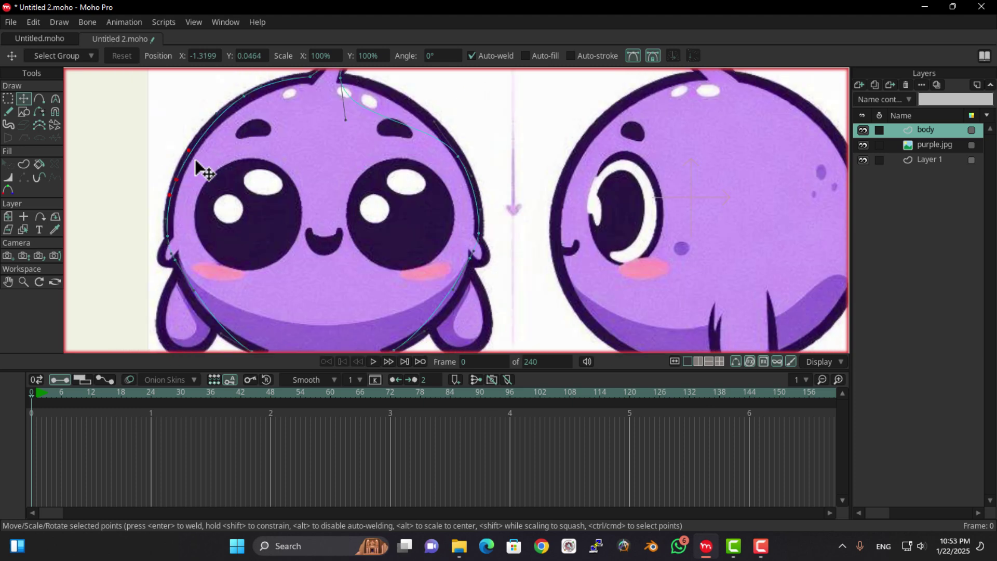
pyautogui.scroll(4, 171, 278)
pyautogui.moveTo(175, 231); pyautogui.dragTo(138, 229)
pyautogui.moveTo(143, 235); pyautogui.dragTo(161, 92)
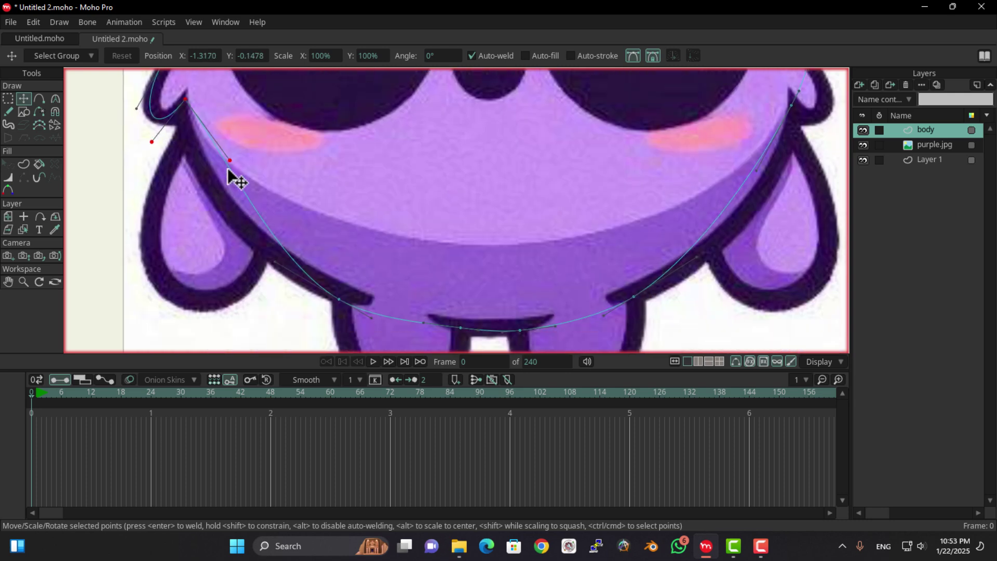
# - Bend the outline's handles below the left cheek bump to follow the body's lower-left edge
pyautogui.moveTo(229, 162); pyautogui.dragTo(200, 203)
pyautogui.moveTo(343, 307); pyautogui.dragTo(310, 230)
pyautogui.moveTo(392, 258); pyautogui.dragTo(355, 256)
# - Return to the body layer and smooth the underside curve over the left foot by repositioning its Bezier handle
pyautogui.keyDown('alt'); pyautogui.rightClick(410, 327); pyautogui.keyUp('alt')
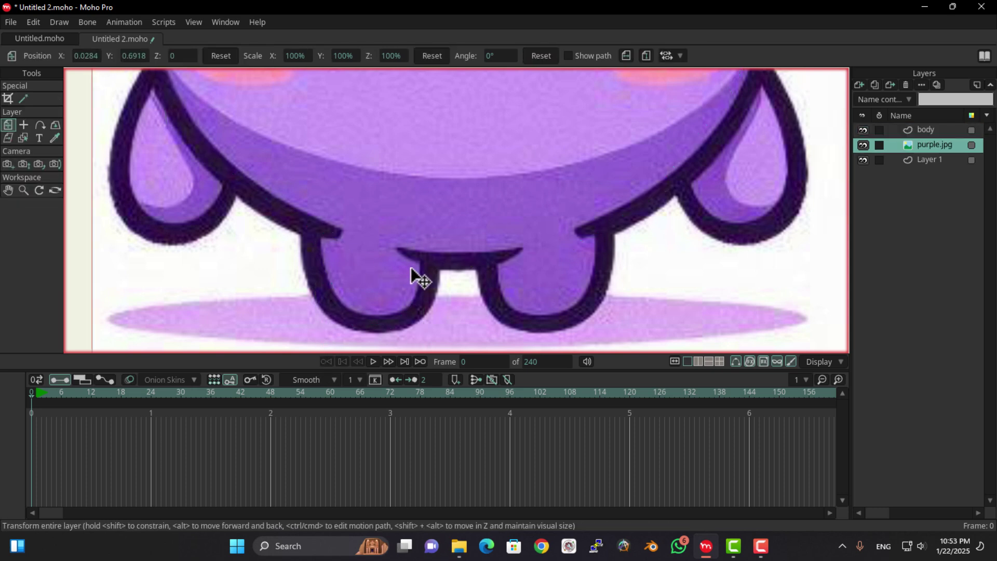
pyautogui.scroll(-2, 410, 269)
pyautogui.scroll(-2, 410, 267)
pyautogui.click(925, 130)
pyautogui.scroll(3, 423, 267)
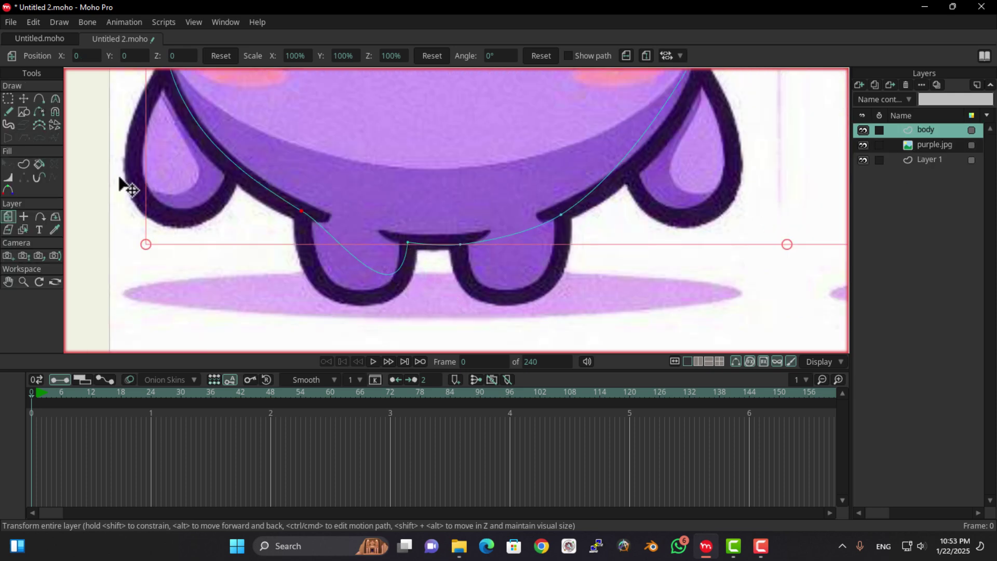
pyautogui.click(24, 98)
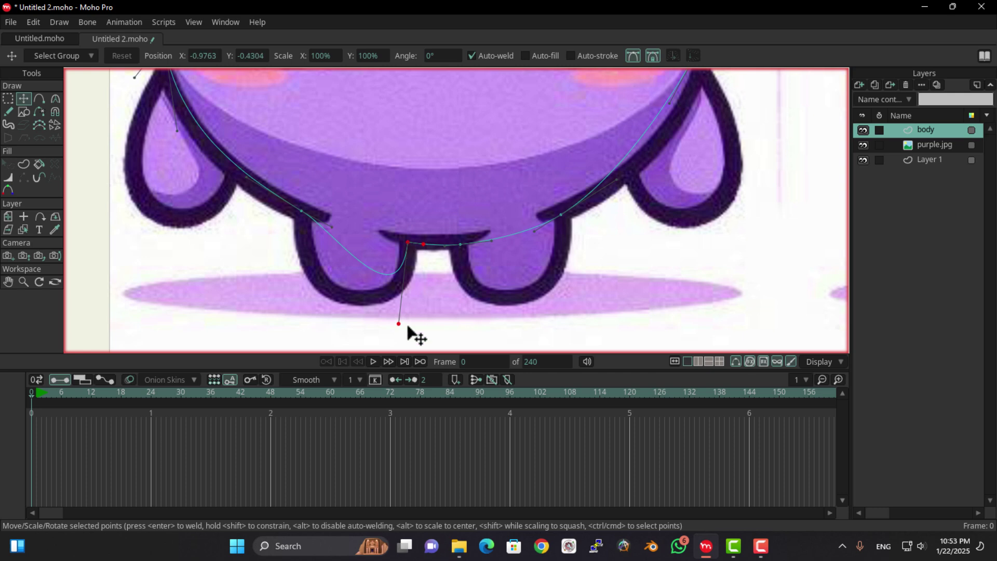
pyautogui.moveTo(408, 332); pyautogui.dragTo(348, 241)
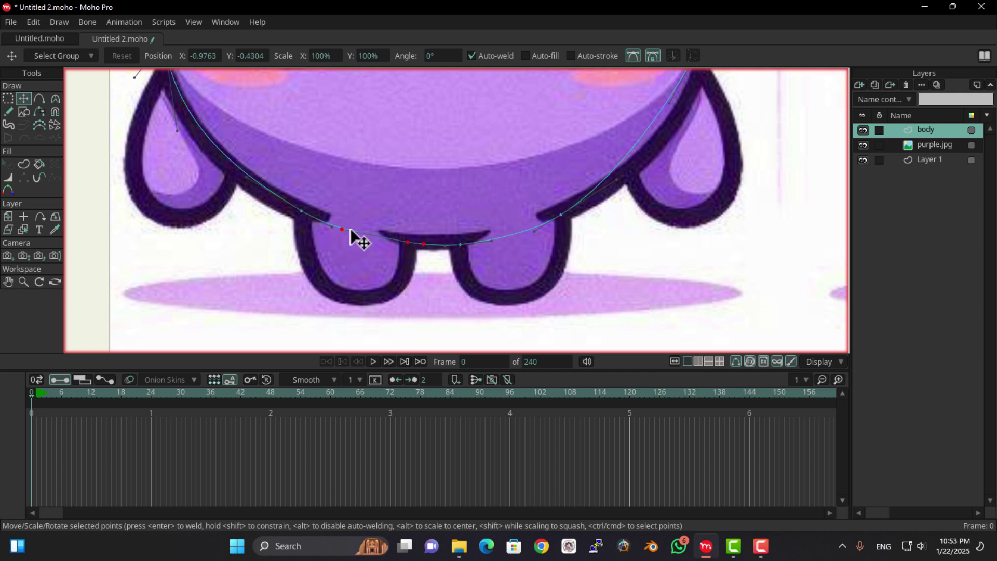
# - Adjust the points and handles of the underside and the lower-right edge up to the right cheek bump
pyautogui.moveTo(434, 222); pyautogui.dragTo(322, 260)
pyautogui.moveTo(399, 234); pyautogui.dragTo(303, 270)
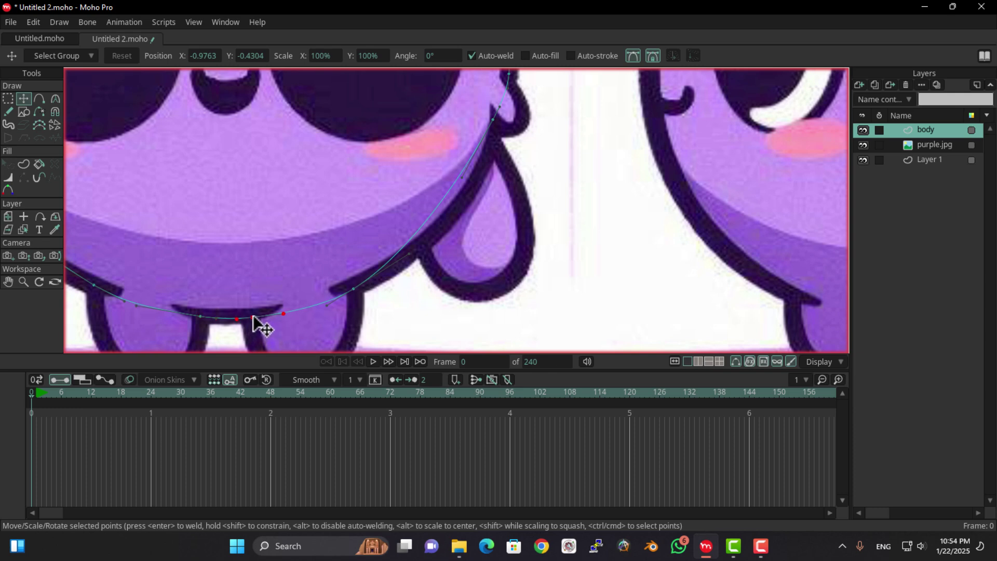
pyautogui.moveTo(356, 292); pyautogui.dragTo(355, 288)
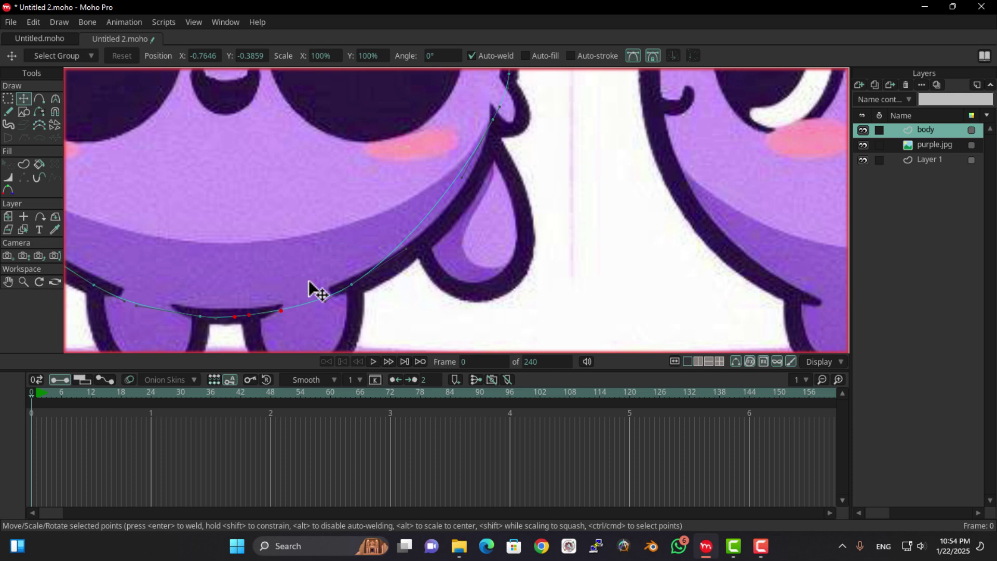
pyautogui.moveTo(491, 122); pyautogui.dragTo(397, 178)
pyautogui.click(399, 176)
pyautogui.moveTo(368, 233); pyautogui.dragTo(395, 255)
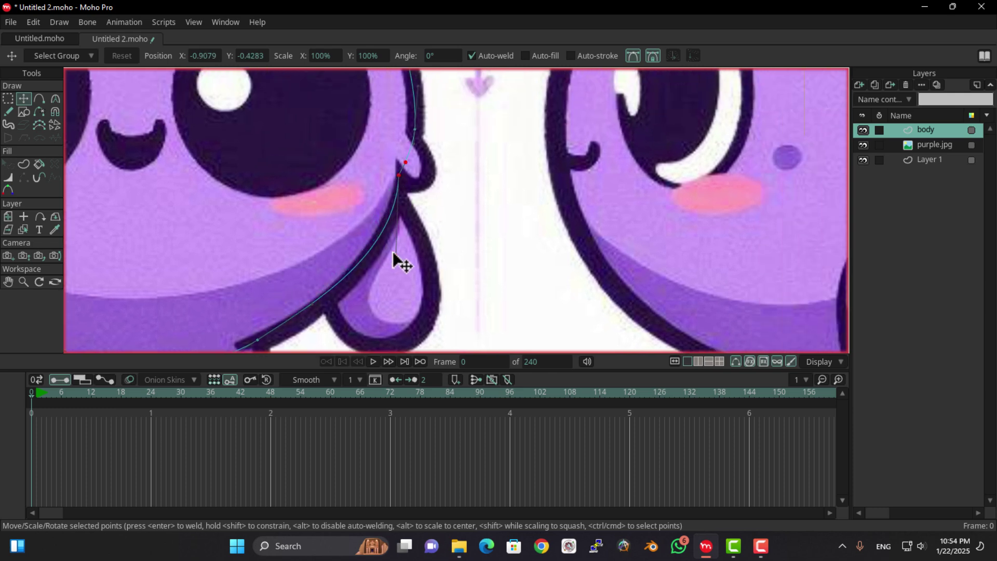
pyautogui.moveTo(347, 282); pyautogui.dragTo(355, 229)
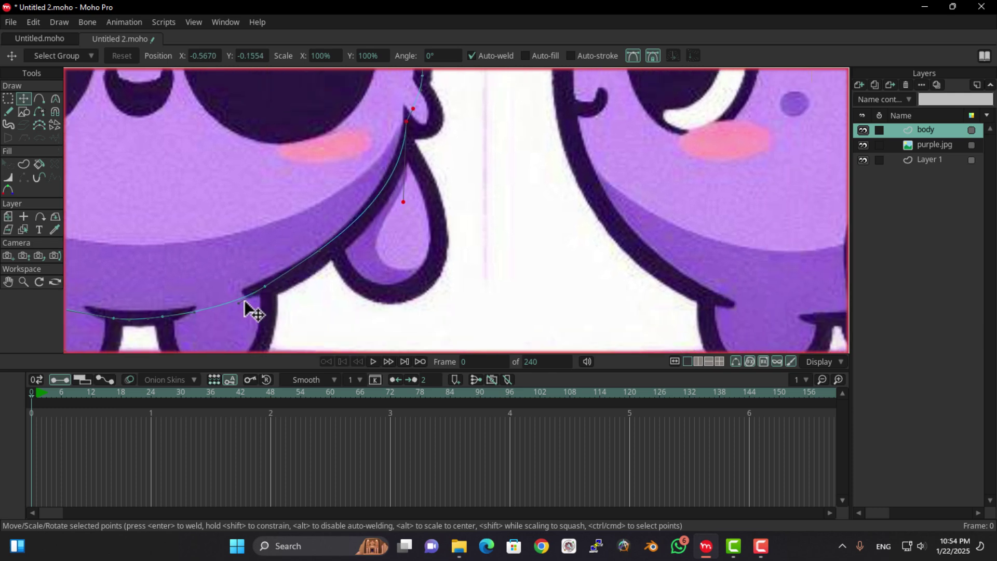
# - Shift the outline point above the right cheek bump inward and refine the handle on the lower-right edge
pyautogui.scroll(5, 357, 223)
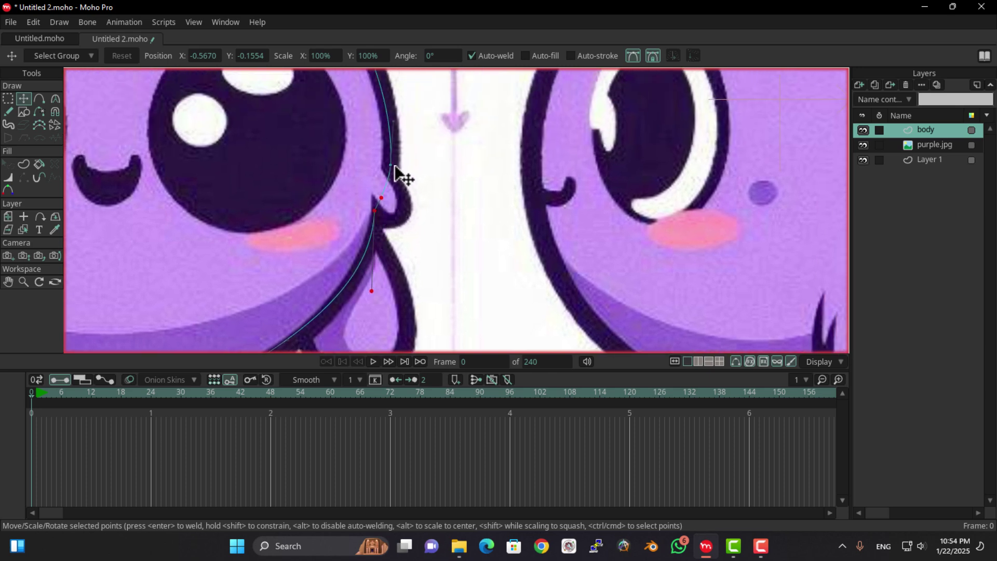
pyautogui.moveTo(391, 158); pyautogui.dragTo(385, 154)
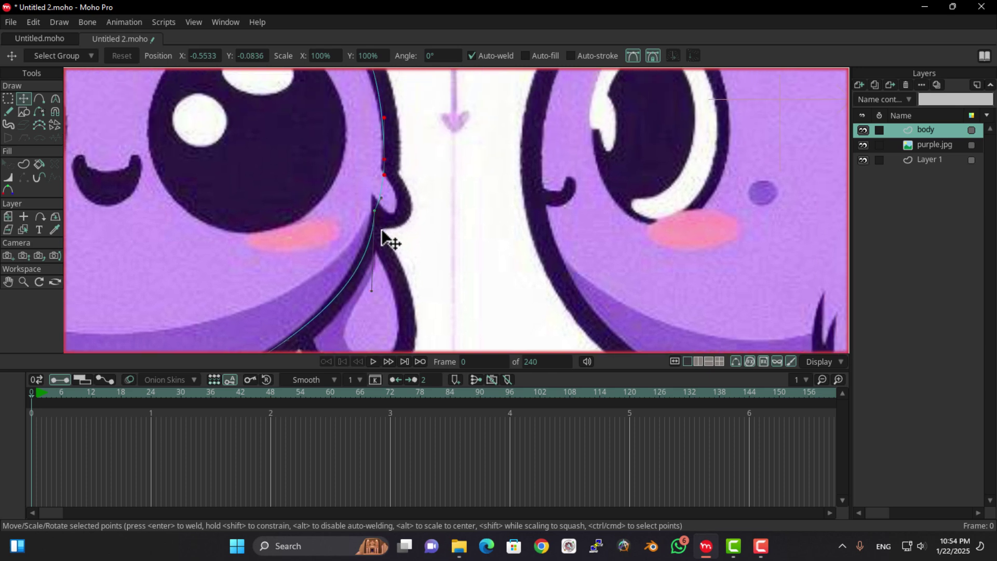
pyautogui.moveTo(336, 335); pyautogui.dragTo(368, 241)
pyautogui.moveTo(308, 254)
pyautogui.mouseDown()
pyautogui.moveTo(337, 251)
pyautogui.moveTo(319, 256)
pyautogui.mouseUp()
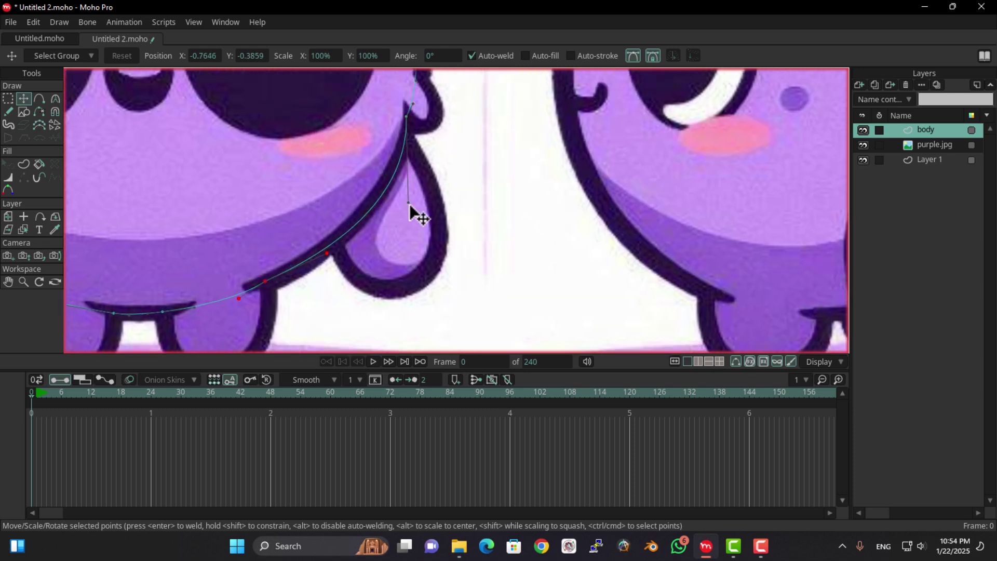
# - Pull the curve handles at both ends of the right cheek bump outward to match its rounded shape
pyautogui.scroll(6, 400, 213)
pyautogui.moveTo(393, 250); pyautogui.dragTo(423, 286)
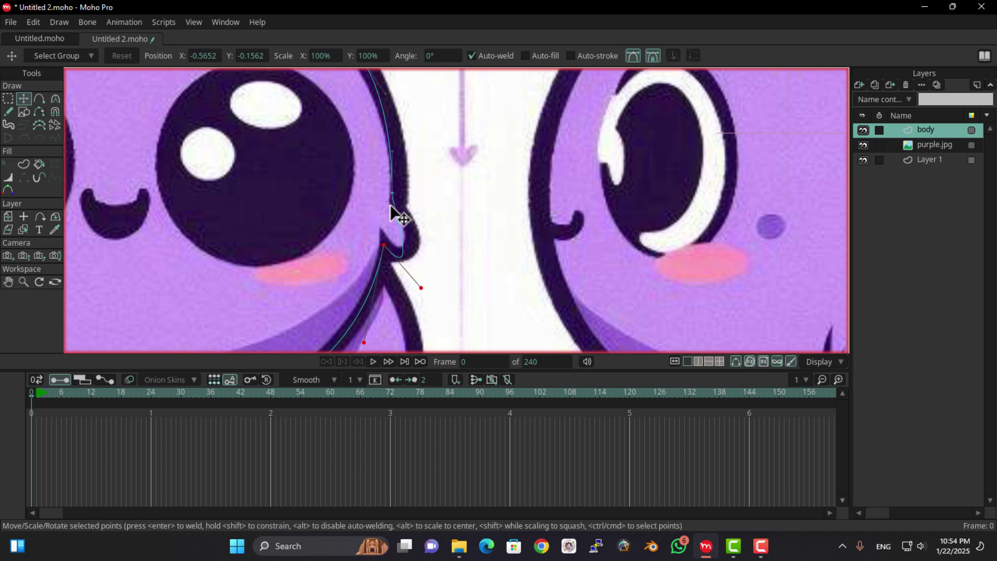
pyautogui.moveTo(392, 208); pyautogui.dragTo(431, 219)
pyautogui.moveTo(421, 288)
pyautogui.mouseDown()
pyautogui.moveTo(414, 297)
pyautogui.moveTo(407, 283)
pyautogui.mouseUp()
pyautogui.moveTo(394, 195); pyautogui.dragTo(418, 249)
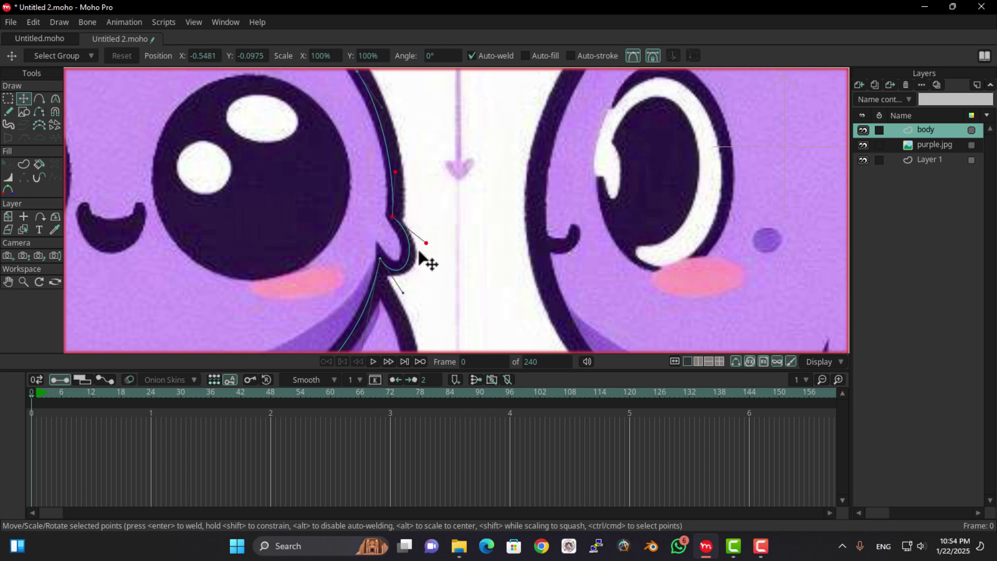
# - Swing the handle at the antenna's right base outward to fit the curve along the head's upper-right edge
pyautogui.moveTo(396, 160); pyautogui.dragTo(387, 247)
pyautogui.moveTo(312, 138); pyautogui.dragTo(369, 238)
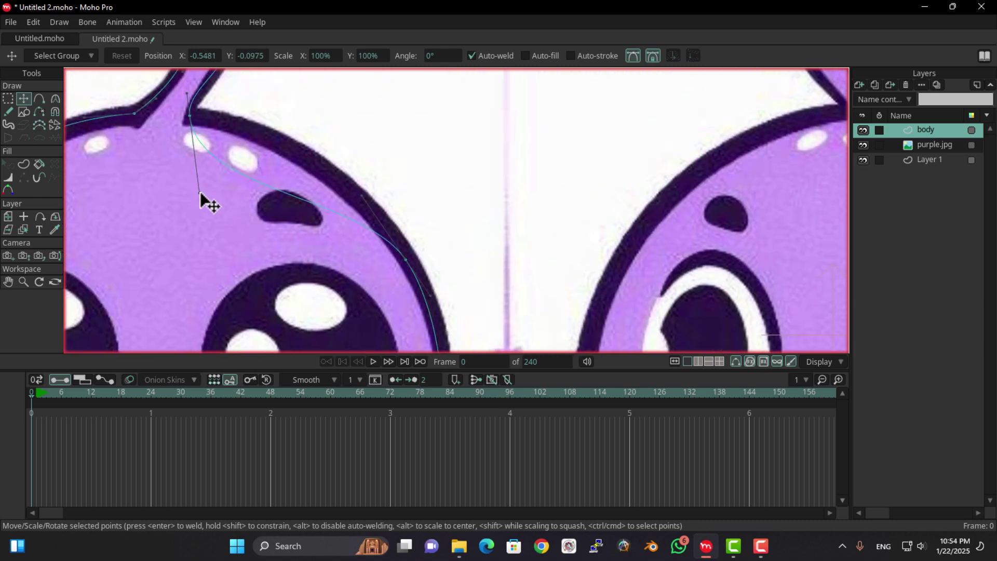
pyautogui.moveTo(201, 193); pyautogui.dragTo(281, 123)
pyautogui.scroll(-3, 429, 205)
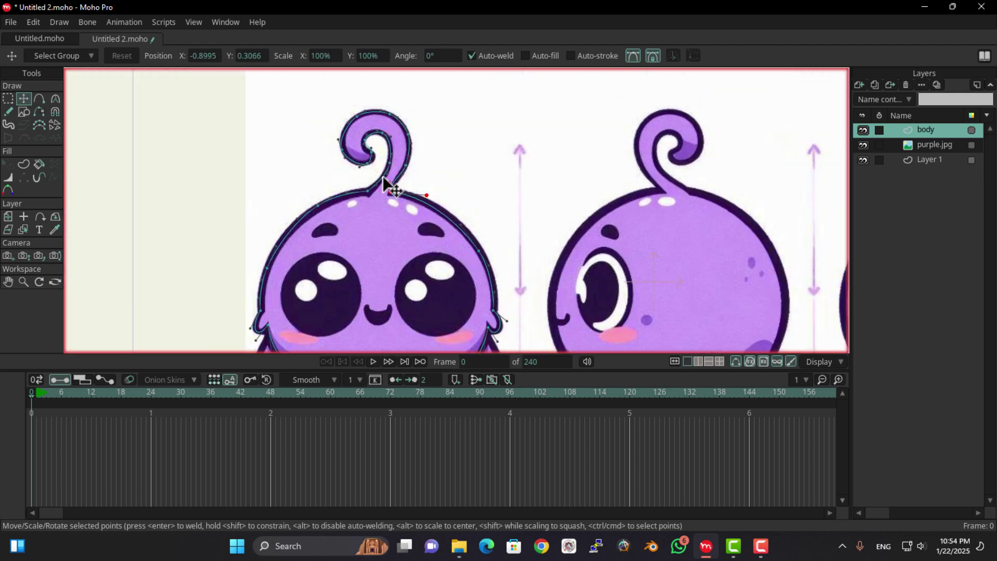
# - Shift the outline point and handles on the inner left side of the antenna's curl to follow the reference
pyautogui.scroll(2, 390, 190)
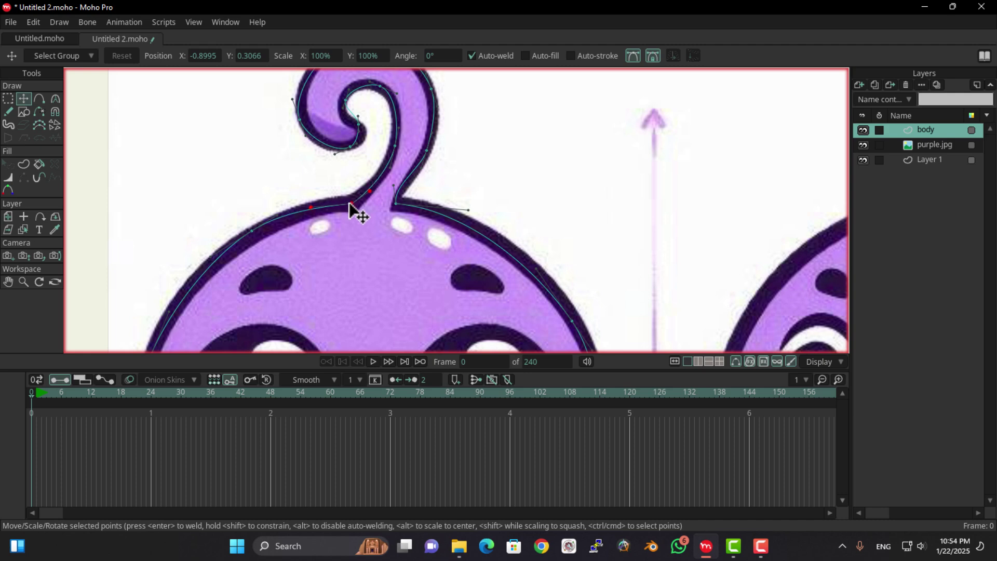
pyautogui.scroll(3, 349, 159)
pyautogui.moveTo(347, 155); pyautogui.dragTo(267, 204)
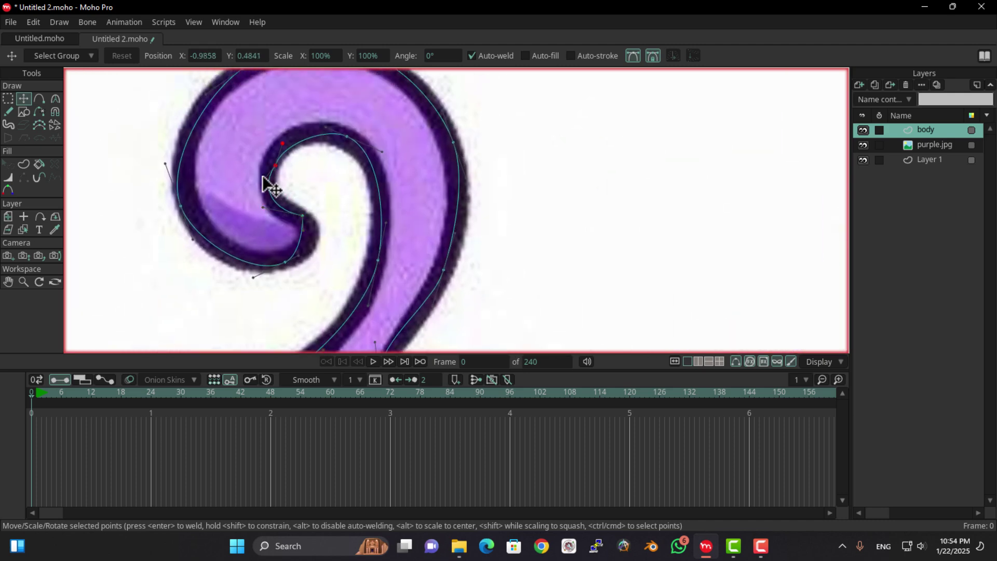
pyautogui.moveTo(277, 162)
pyautogui.mouseDown()
pyautogui.moveTo(271, 156)
pyautogui.moveTo(290, 160)
pyautogui.mouseUp()
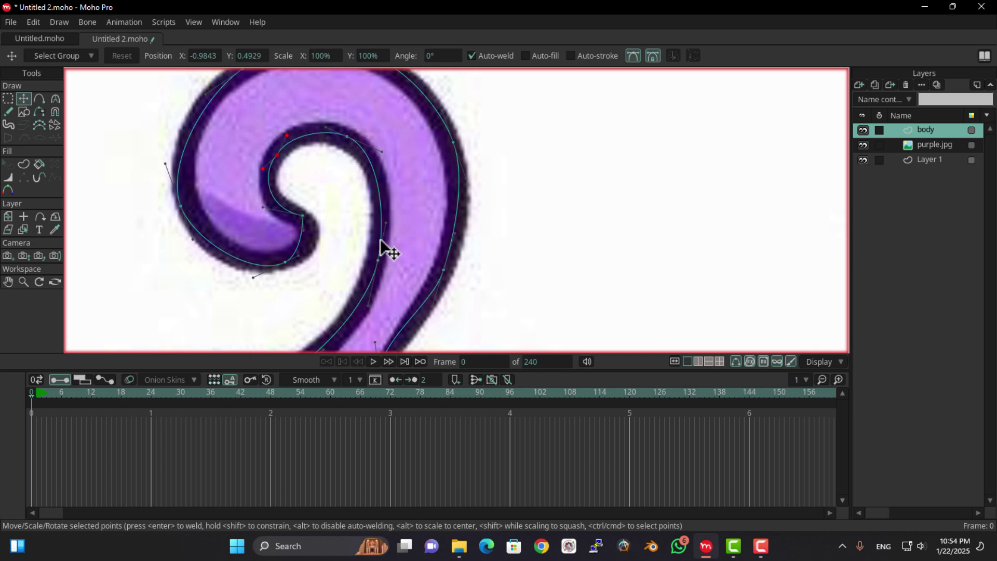
# - Adjust the point and curve handles partway down the inner edge of the antenna's stem
pyautogui.click(381, 258)
pyautogui.moveTo(381, 259); pyautogui.dragTo(381, 256)
pyautogui.moveTo(409, 221); pyautogui.dragTo(458, 117)
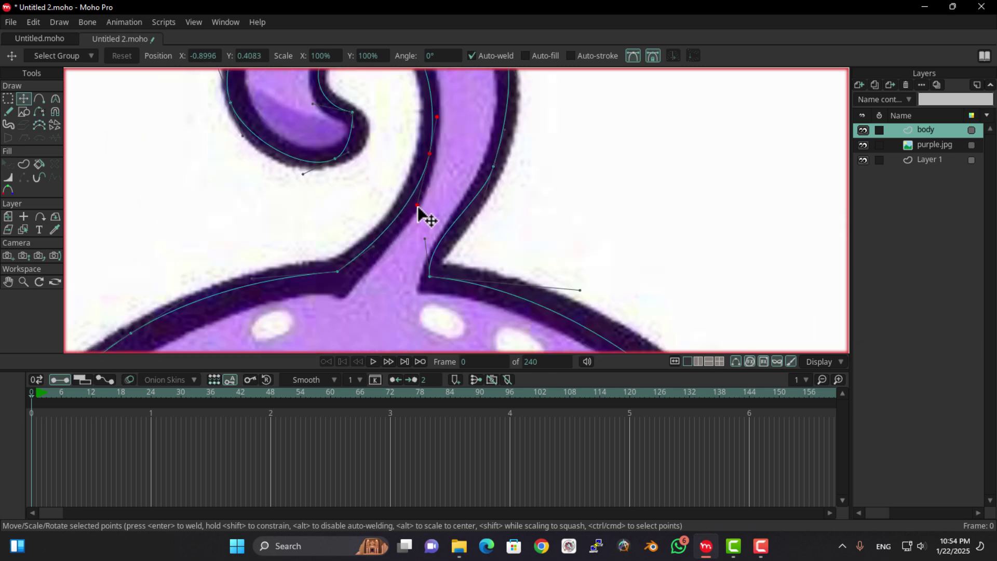
# - Refine the curve handles along the bottom, left and upper-left outer edge of the antenna's curl
pyautogui.moveTo(368, 132); pyautogui.dragTo(366, 291)
pyautogui.moveTo(308, 312); pyautogui.dragTo(295, 315)
pyautogui.moveTo(238, 234); pyautogui.dragTo(238, 198)
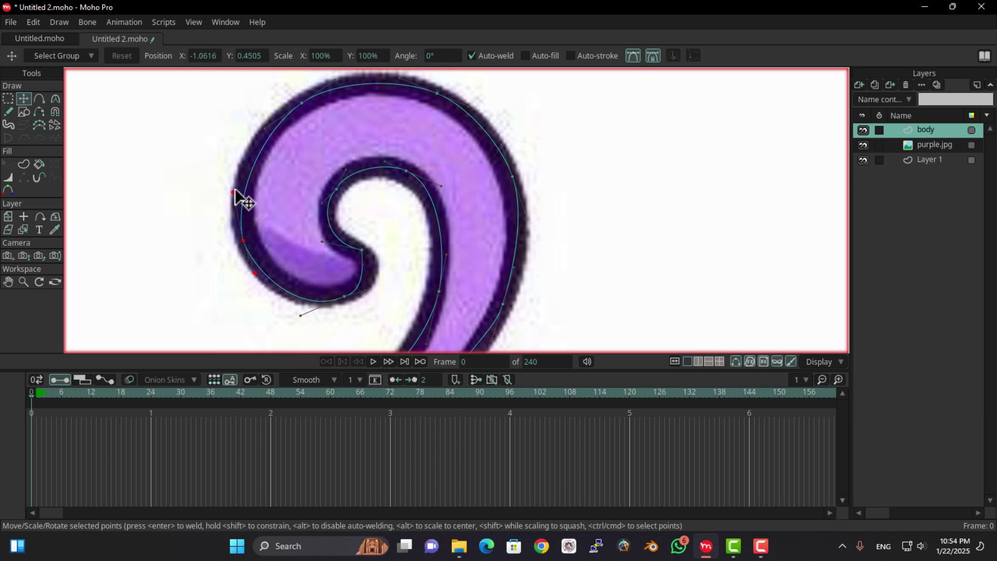
pyautogui.moveTo(261, 138); pyautogui.dragTo(246, 137)
pyautogui.moveTo(327, 109); pyautogui.dragTo(250, 138)
# - Adjust the antenna's right base point and swing its upper handle outward to fit the stem's lower edge
pyautogui.scroll(-2, 357, 190)
pyautogui.scroll(-2, 353, 203)
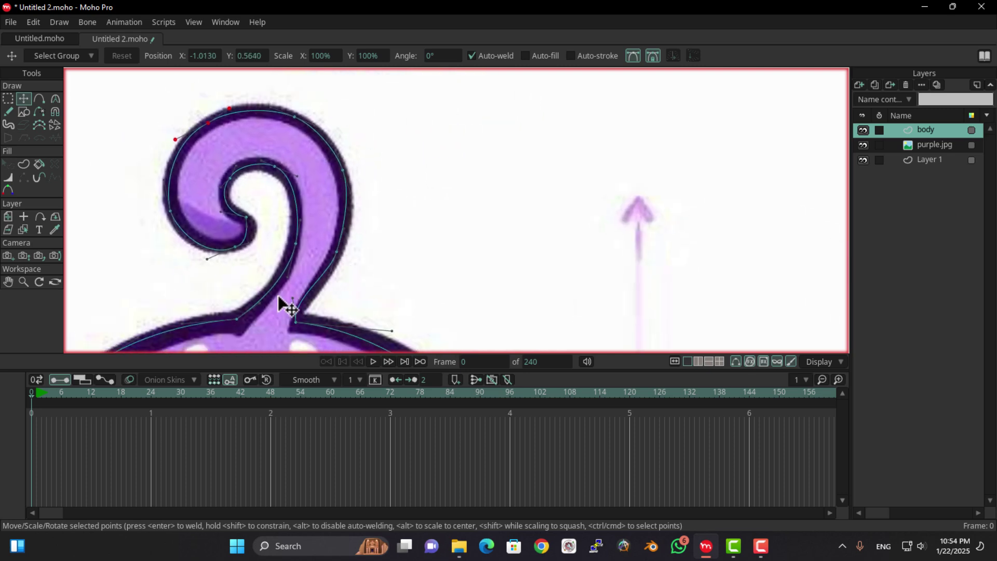
pyautogui.moveTo(278, 295); pyautogui.dragTo(299, 324)
pyautogui.scroll(-1, 307, 327)
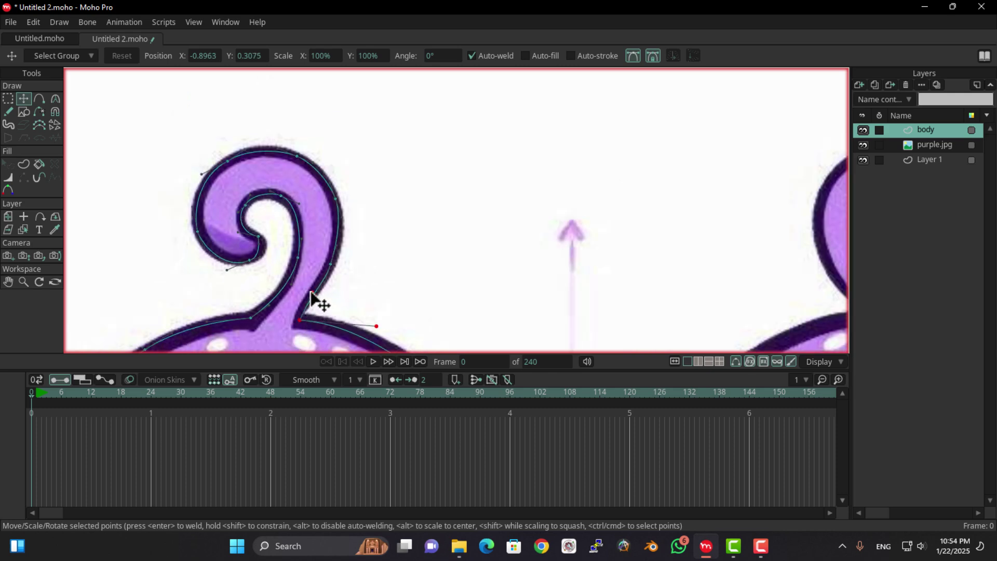
# - Examine the traced outline around the front-view character's head, cheeks and underside against the reference
pyautogui.scroll(-3, 286, 287)
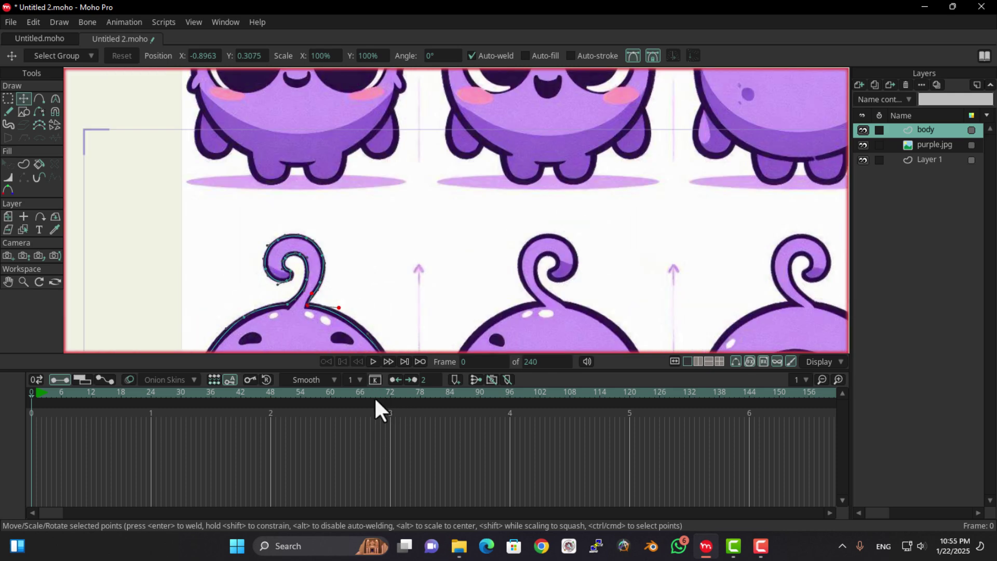
pyautogui.scroll(-2, 398, 239)
pyautogui.moveTo(360, 260); pyautogui.dragTo(396, 88)
pyautogui.scroll(3, 367, 222)
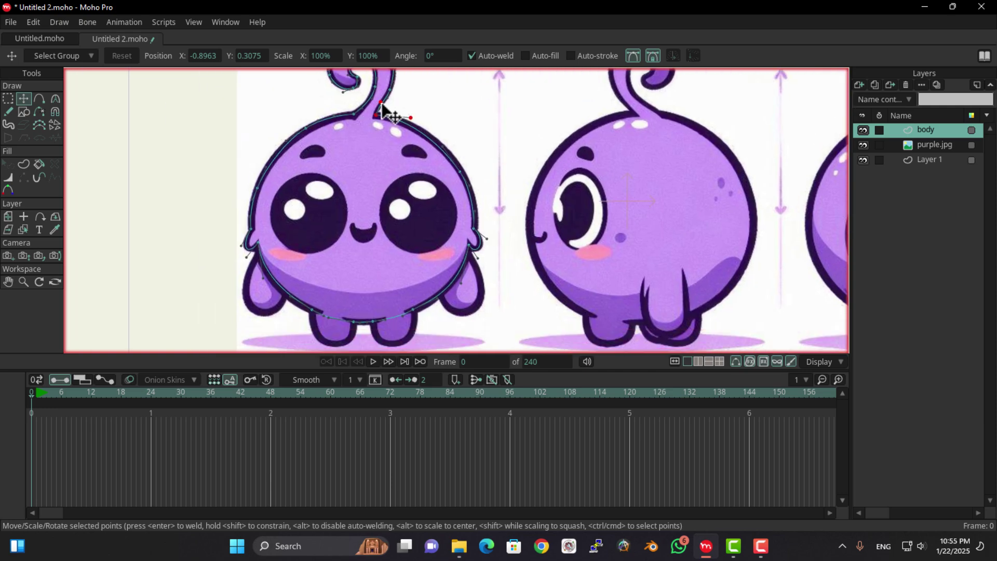
pyautogui.scroll(2, 339, 218)
pyautogui.scroll(-3, 339, 201)
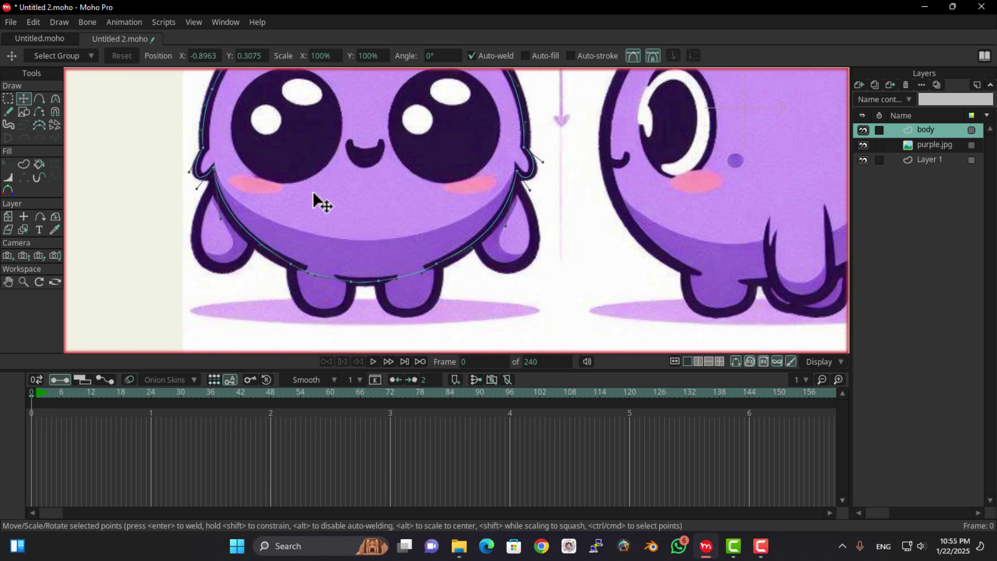
pyautogui.scroll(3, 339, 328)
pyautogui.moveTo(342, 348); pyautogui.dragTo(296, 229)
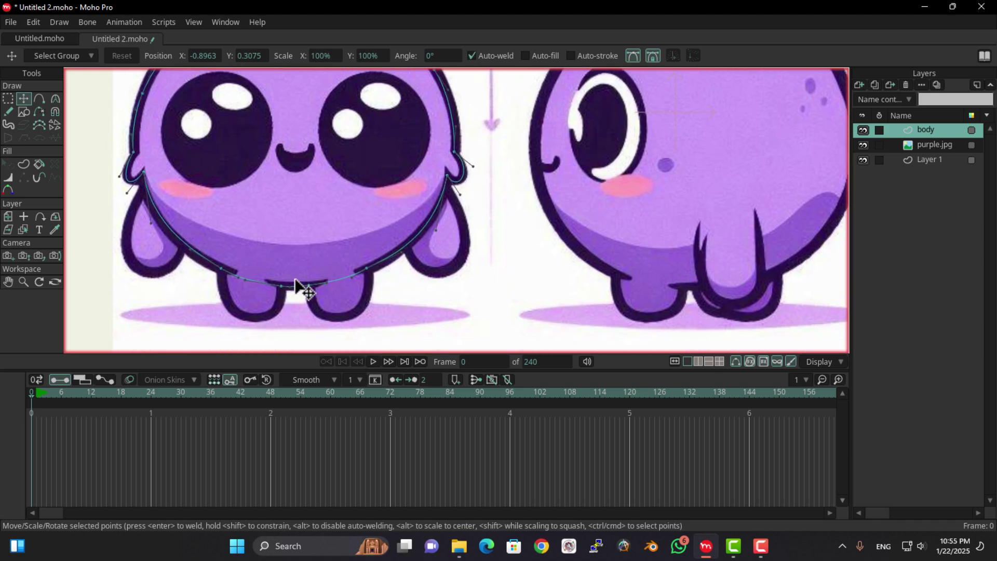
pyautogui.moveTo(236, 242); pyautogui.dragTo(267, 319)
pyautogui.moveTo(267, 265); pyautogui.dragTo(267, 201)
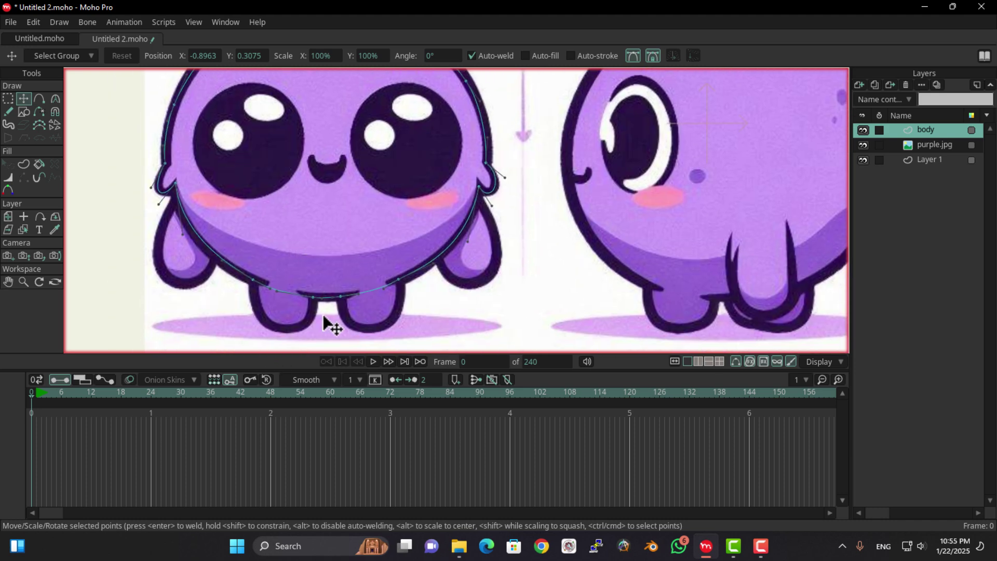
# - Draw a curve along the top of the belly shading, connecting the outline's left and right cheek corners
pyautogui.scroll(3, 324, 324)
pyautogui.click(41, 99)
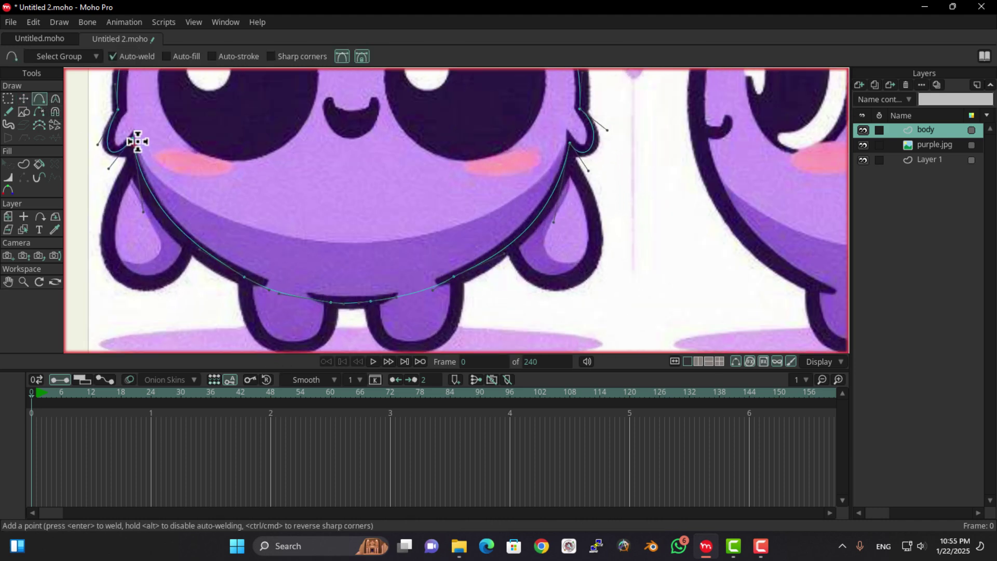
pyautogui.click(151, 170)
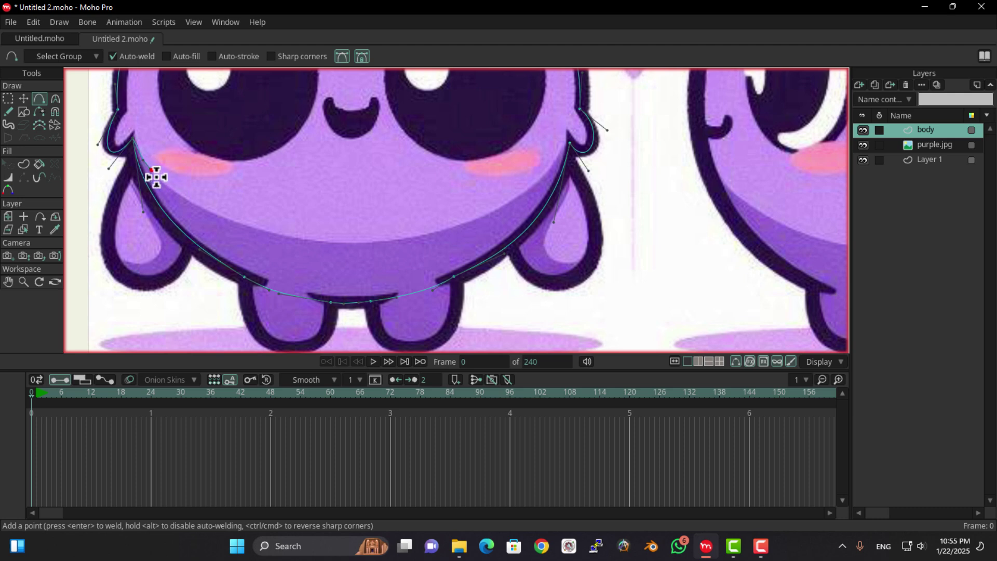
pyautogui.moveTo(157, 177); pyautogui.dragTo(335, 244)
pyautogui.moveTo(335, 244)
pyautogui.mouseDown()
pyautogui.moveTo(509, 208)
pyautogui.moveTo(570, 144)
pyautogui.mouseUp()
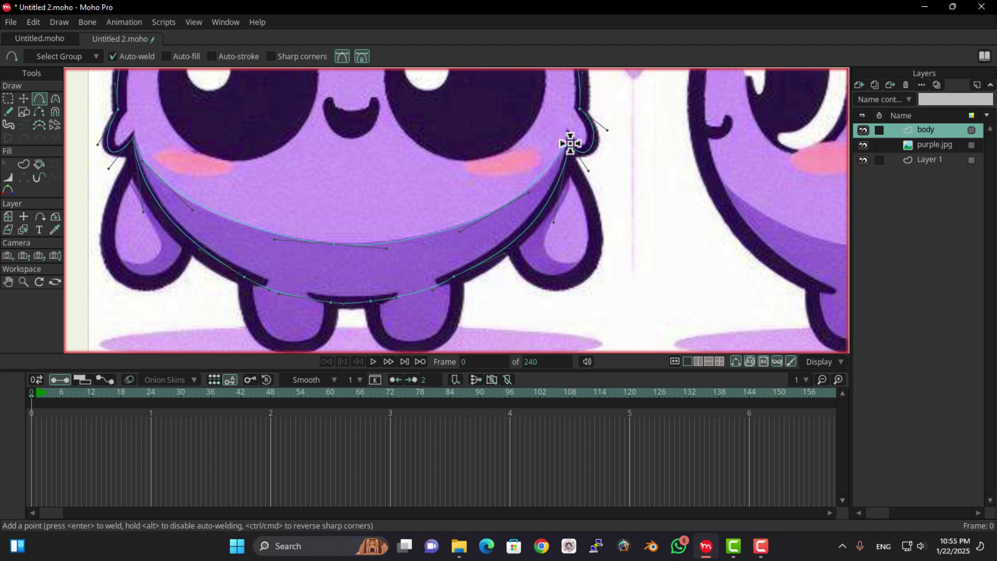
# - Lower the curve handle at the left end of the belly shading line to match the reference
pyautogui.click(29, 101)
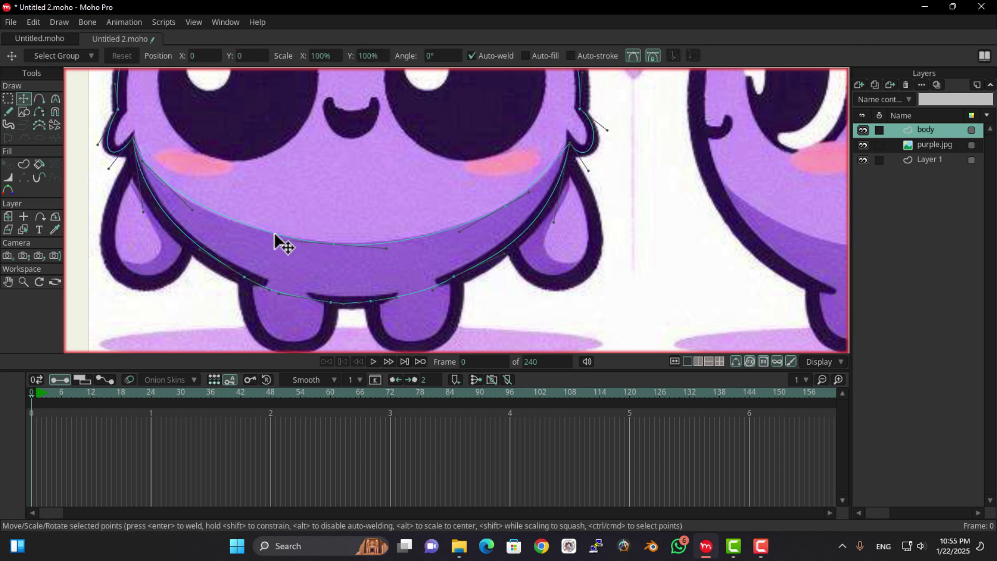
pyautogui.moveTo(193, 211); pyautogui.dragTo(200, 221)
pyautogui.moveTo(373, 212); pyautogui.dragTo(349, 269)
pyautogui.scroll(-2, 349, 269)
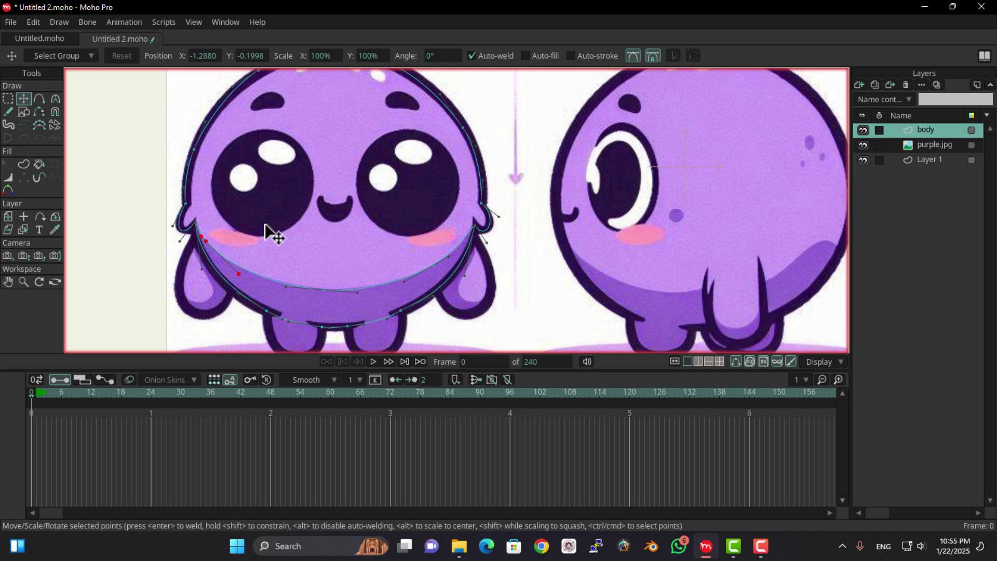
# - Draw a closed outline around the left cheek's pink blush with the Add Point tool
pyautogui.click(40, 98)
pyautogui.scroll(3, 238, 222)
pyautogui.moveTo(221, 251); pyautogui.dragTo(171, 217)
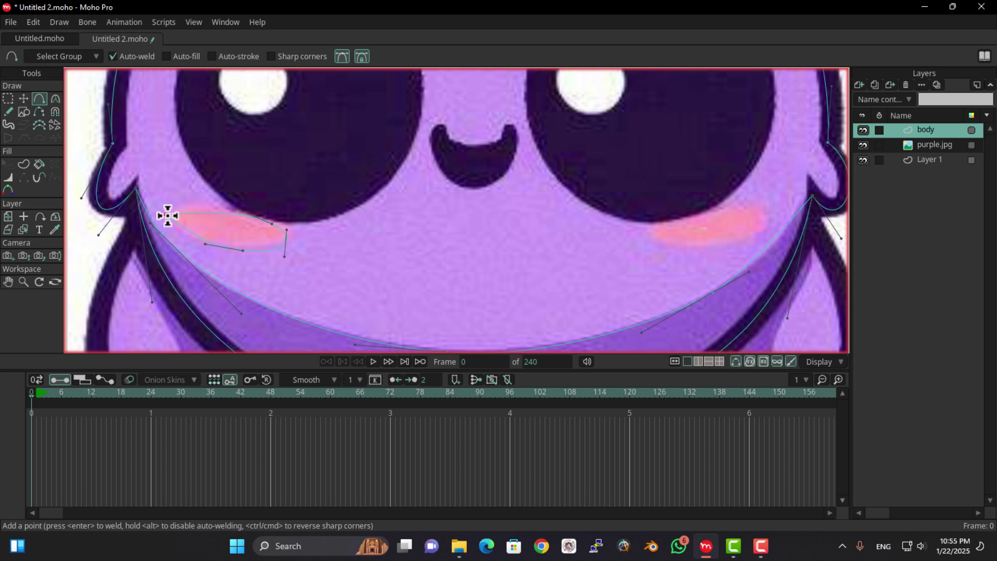
# - Adjust the handle at the left end of the left blush shape to fit its rounded edge
pyautogui.scroll(-5, 266, 250)
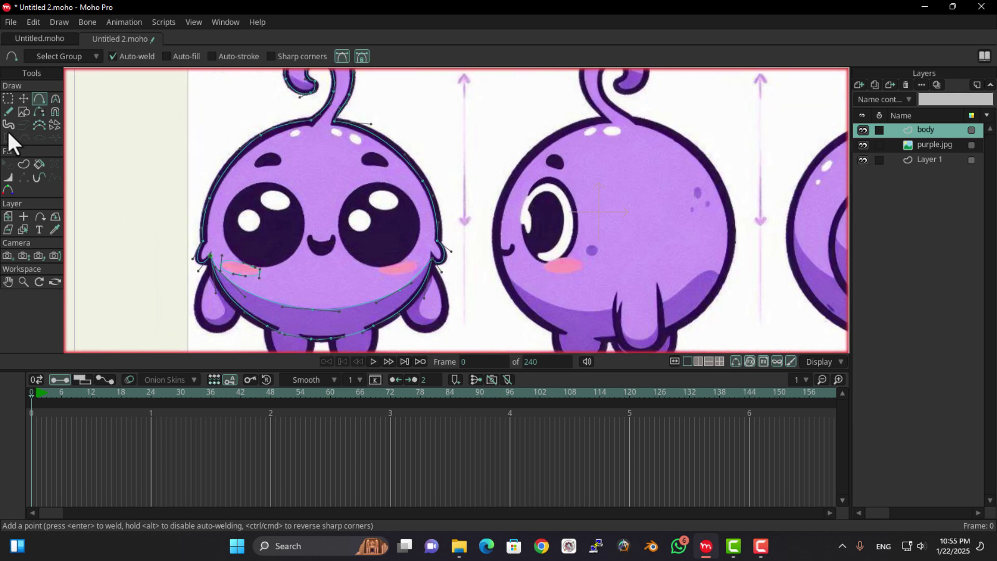
pyautogui.click(8, 111)
pyautogui.click(24, 98)
pyautogui.scroll(5, 239, 273)
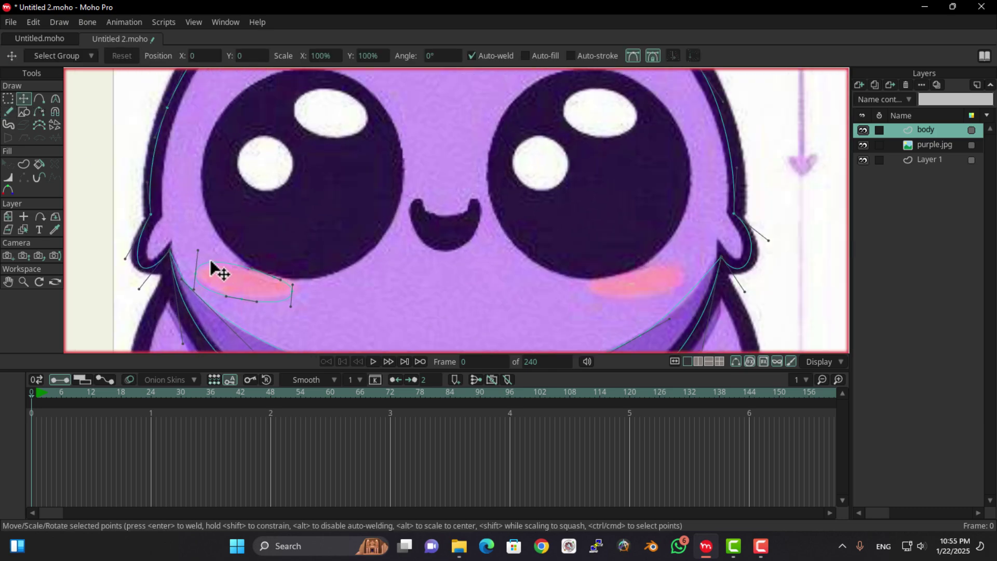
pyautogui.moveTo(197, 263); pyautogui.dragTo(200, 262)
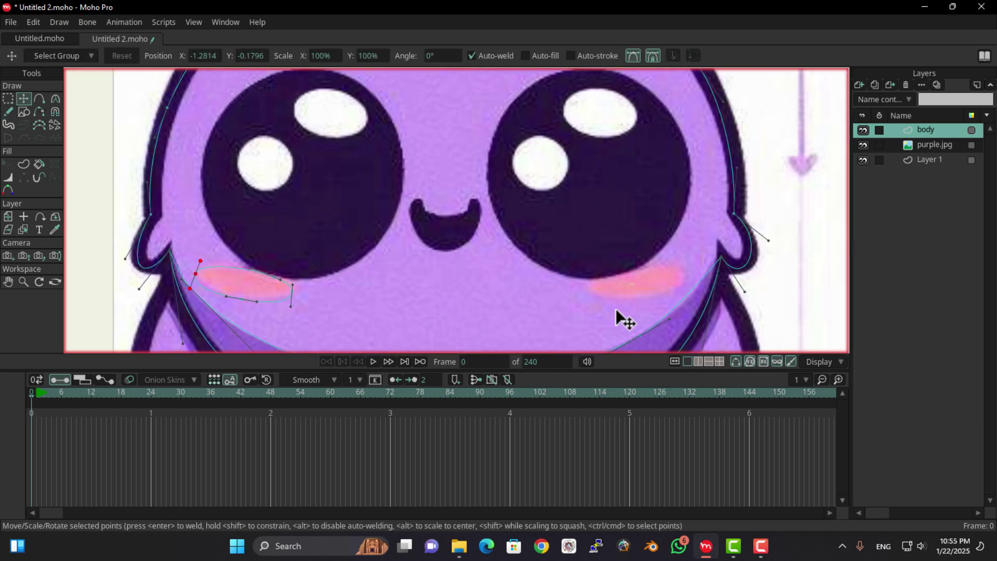
# - Draw a closed outline around the right cheek's pink blush with the Add Point tool
pyautogui.moveTo(618, 314); pyautogui.dragTo(557, 306)
pyautogui.click(39, 98)
pyautogui.hscroll(2, 541, 269)
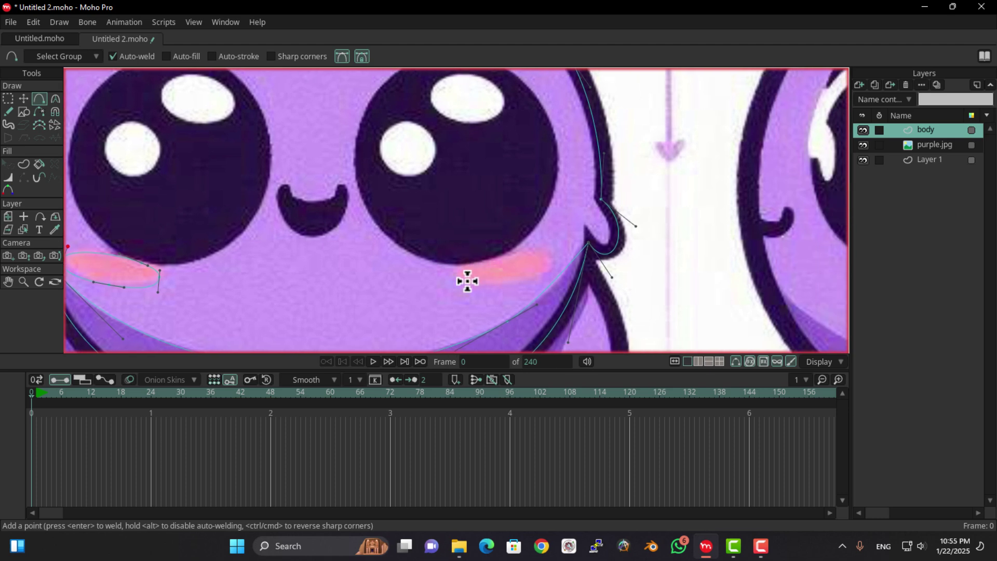
pyautogui.moveTo(449, 276)
pyautogui.mouseDown()
pyautogui.moveTo(494, 286)
pyautogui.moveTo(556, 265)
pyautogui.moveTo(517, 254)
pyautogui.moveTo(449, 276)
pyautogui.mouseUp()
pyautogui.click(521, 284)
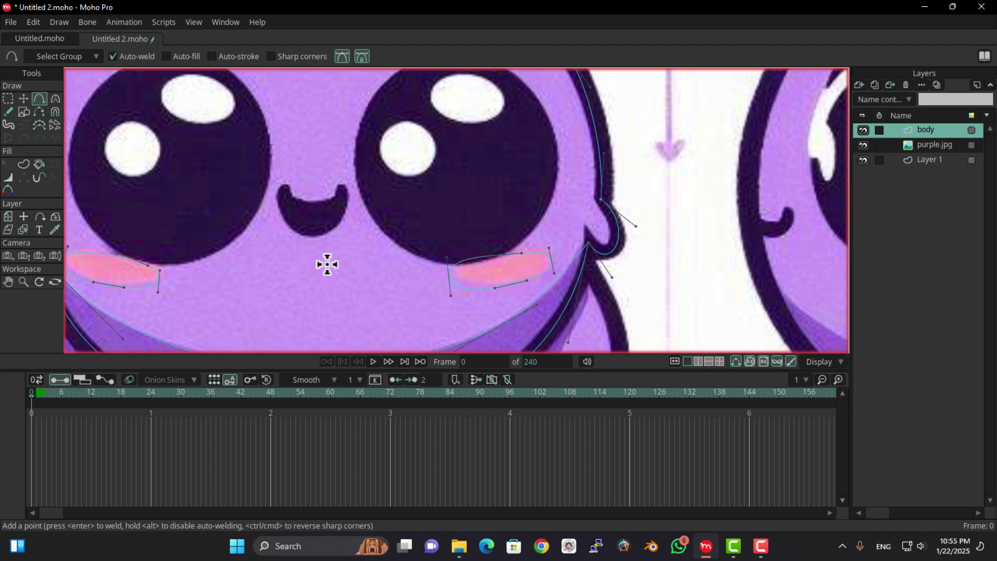
# - Adjust the handles at the left end of the right blush shape to fit its rounded edge
pyautogui.click(23, 98)
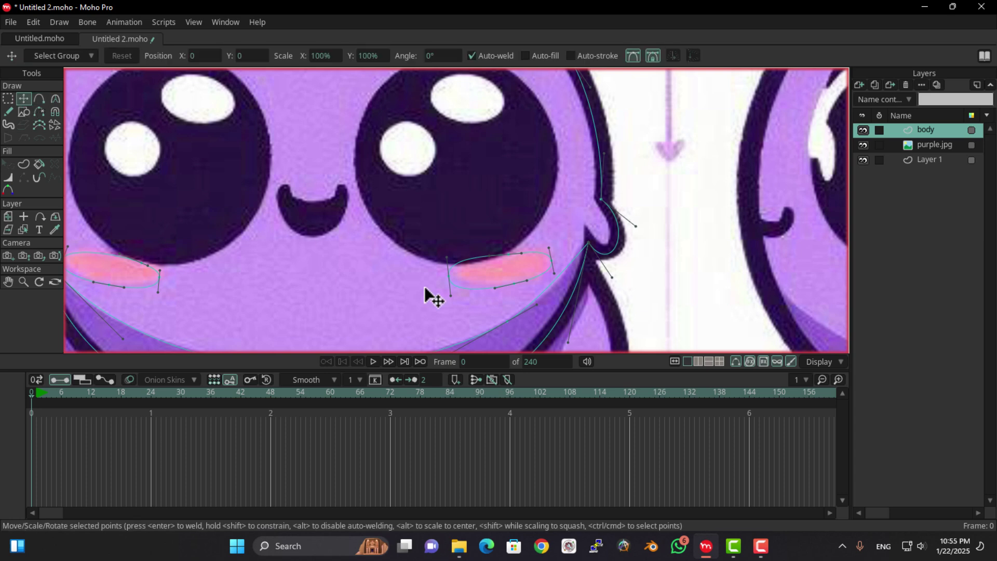
pyautogui.click(456, 270)
pyautogui.scroll(-3, 453, 260)
pyautogui.scroll(-2, 329, 279)
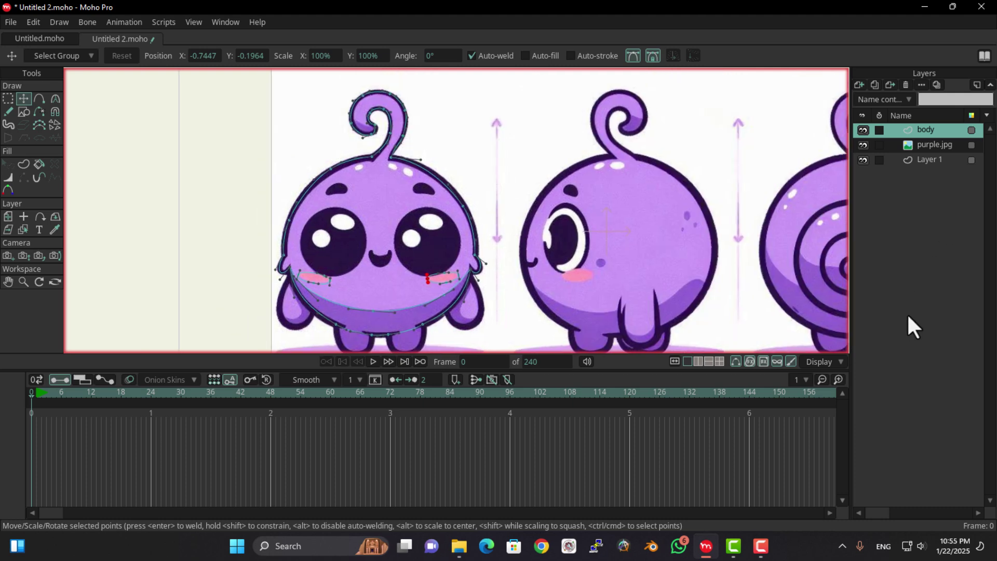
# - Add a vector layer named eye left and draw an ellipse over the front-view character's left eye
pyautogui.click(863, 87)
pyautogui.click(885, 98)
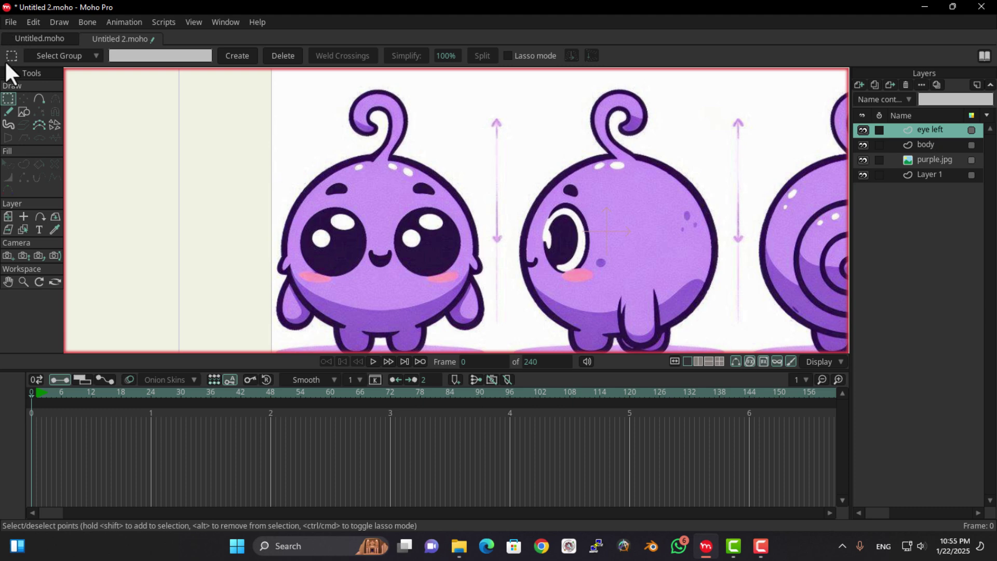
pyautogui.click(23, 112)
pyautogui.scroll(3, 317, 237)
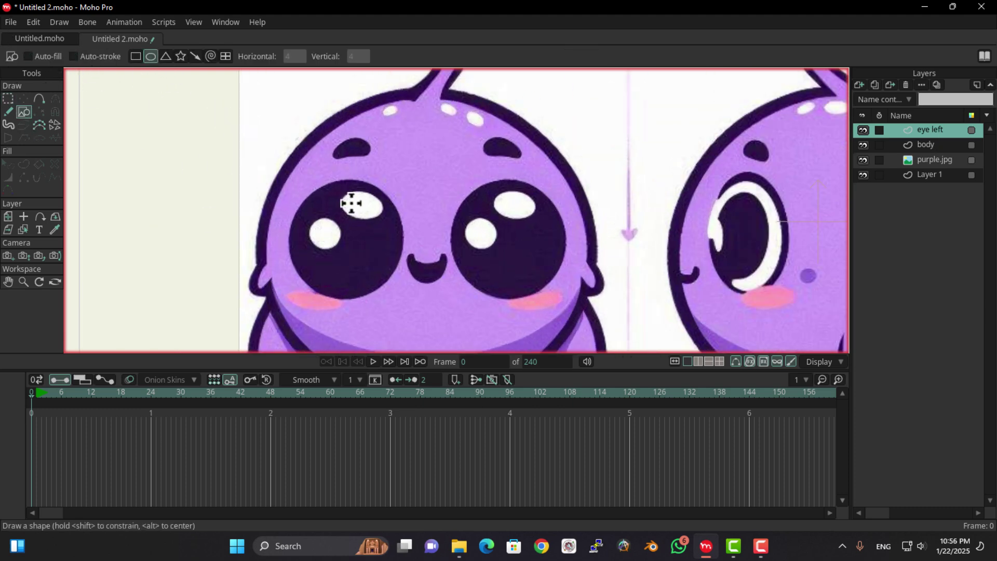
pyautogui.moveTo(399, 182); pyautogui.dragTo(283, 339)
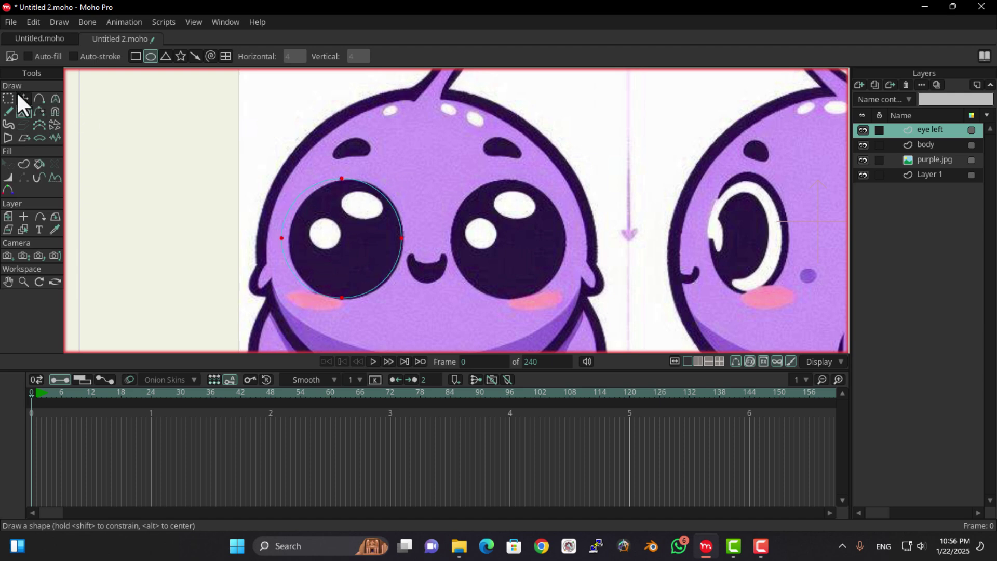
# - Move the left eye ellipse slightly and scale its width and height to match the reference eye
pyautogui.click(21, 99)
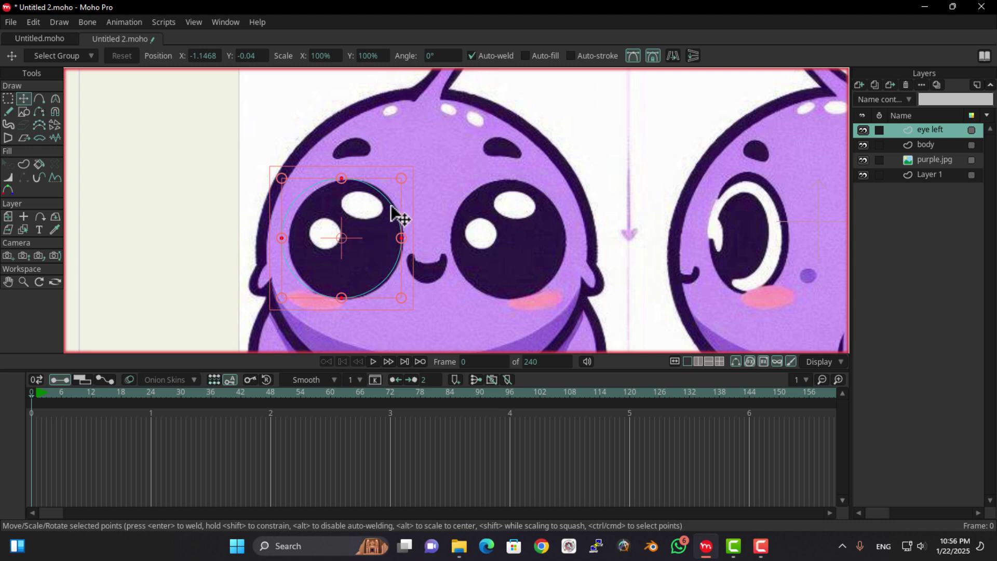
pyautogui.moveTo(393, 207); pyautogui.dragTo(396, 207)
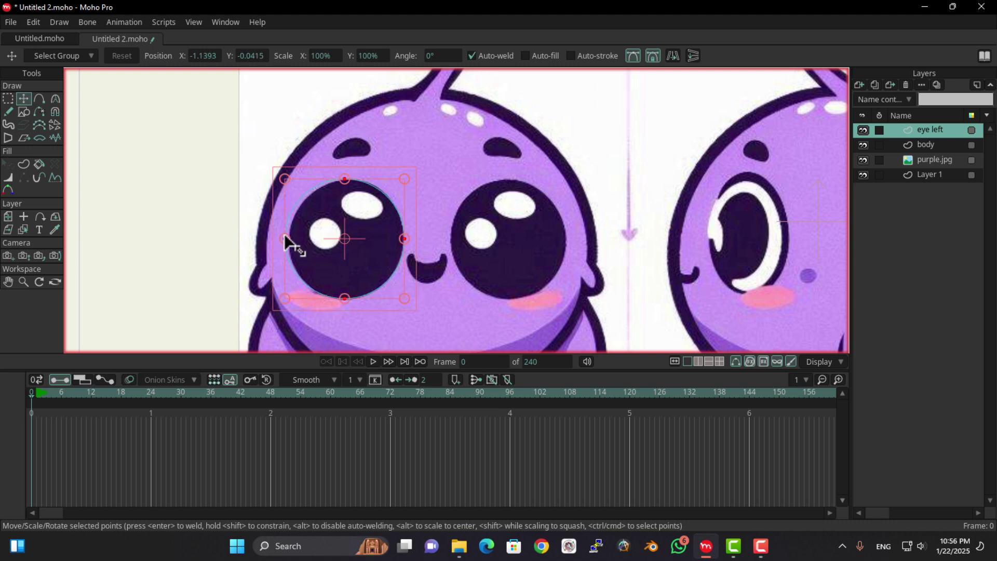
pyautogui.moveTo(285, 239); pyautogui.dragTo(289, 239)
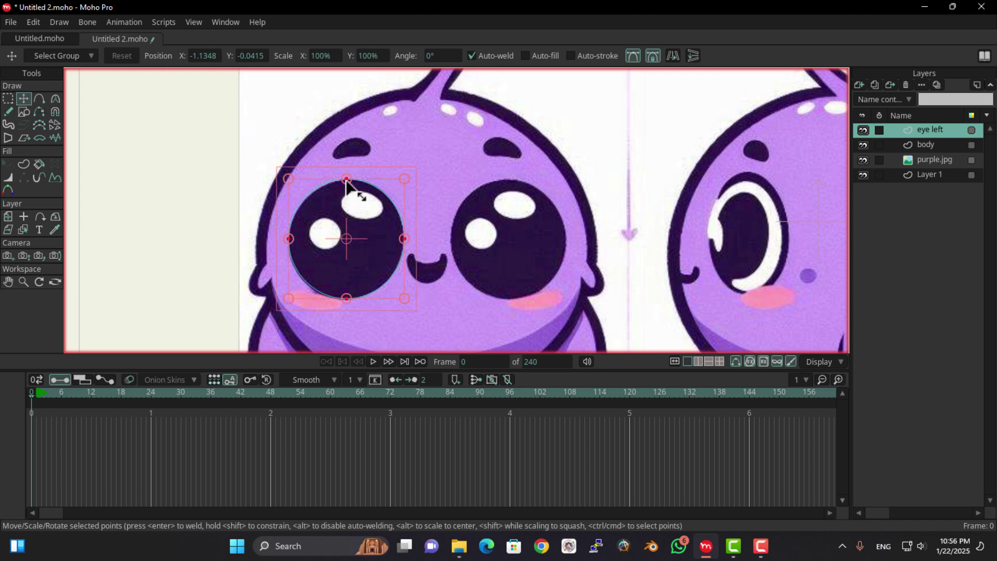
pyautogui.moveTo(347, 180); pyautogui.dragTo(345, 189)
pyautogui.scroll(3, 346, 232)
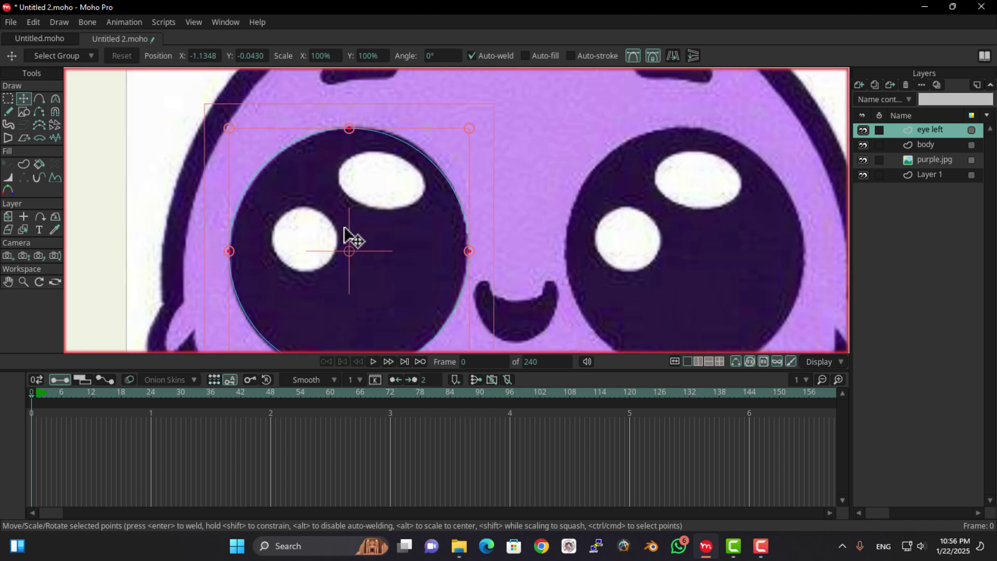
# - Draw ellipses over the small round highlight and the larger oval highlight of the left eye
pyautogui.click(24, 111)
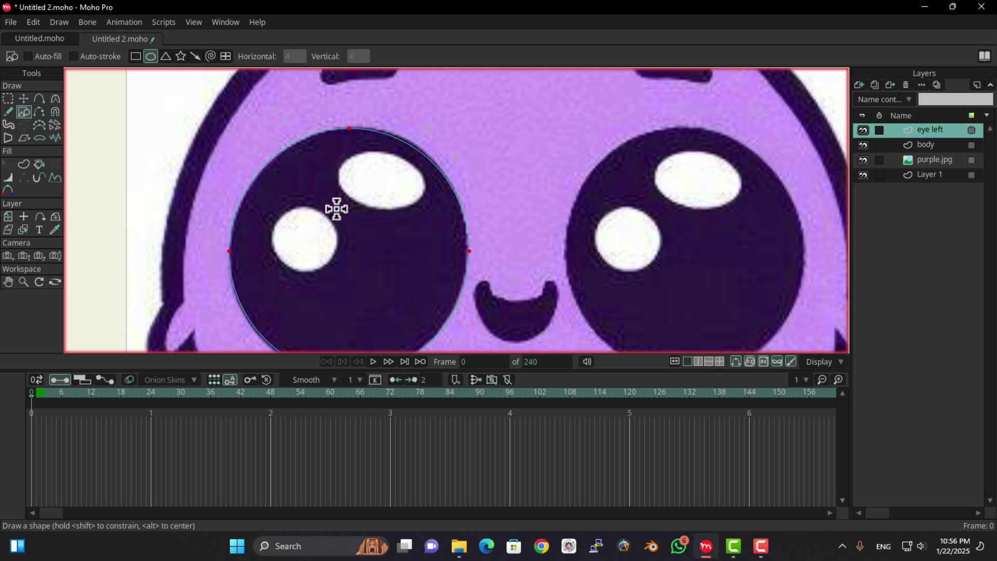
pyautogui.moveTo(336, 208); pyautogui.dragTo(276, 271)
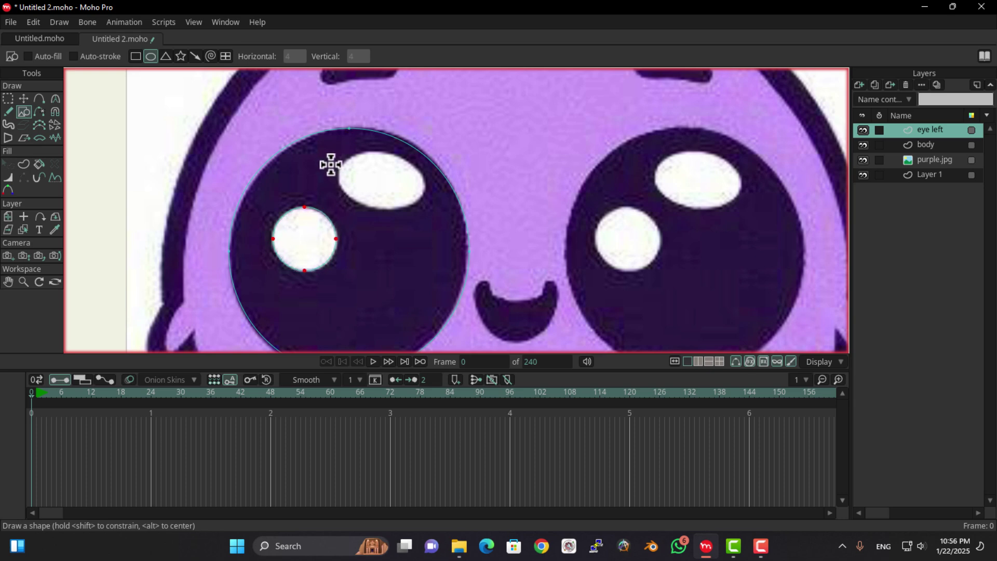
pyautogui.moveTo(331, 165)
pyautogui.mouseDown()
pyautogui.moveTo(435, 214)
pyautogui.moveTo(424, 209)
pyautogui.mouseUp()
pyautogui.click(24, 98)
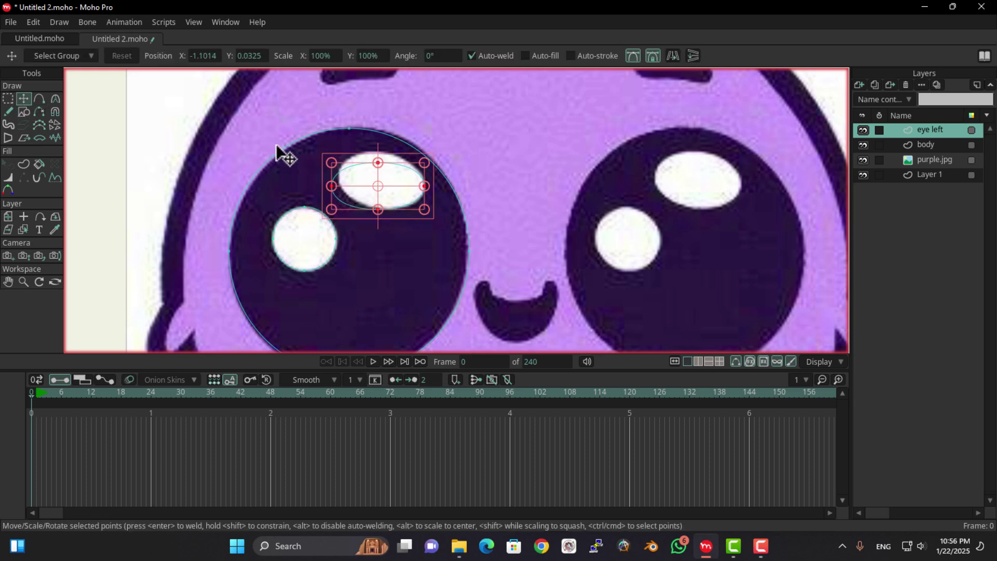
# - Adjust the points of the larger oval highlight in the left eye to match its tilted shape in the reference
pyautogui.moveTo(326, 164); pyautogui.dragTo(345, 155)
pyautogui.moveTo(407, 180); pyautogui.dragTo(412, 173)
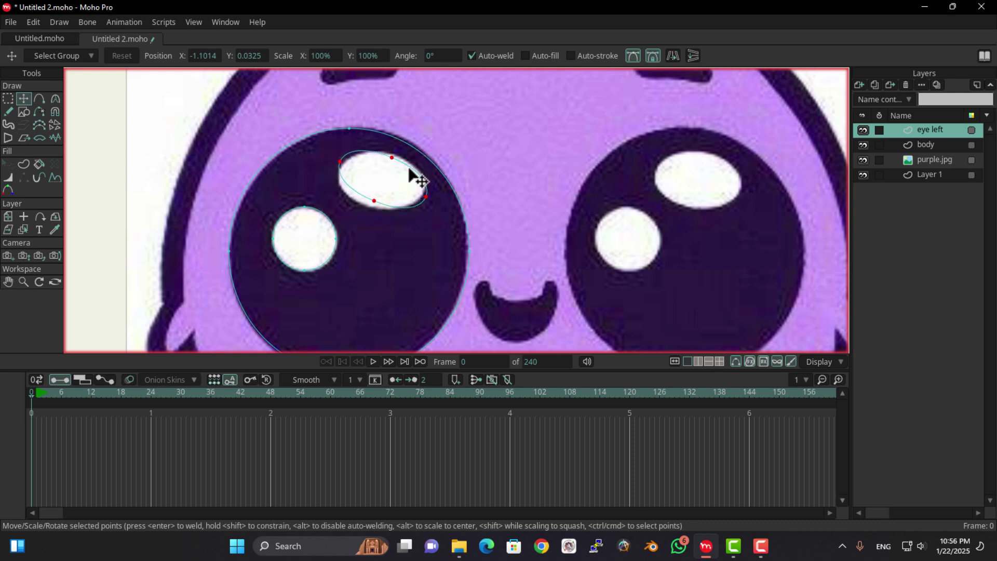
pyautogui.moveTo(375, 201); pyautogui.dragTo(368, 206)
pyautogui.click(426, 185)
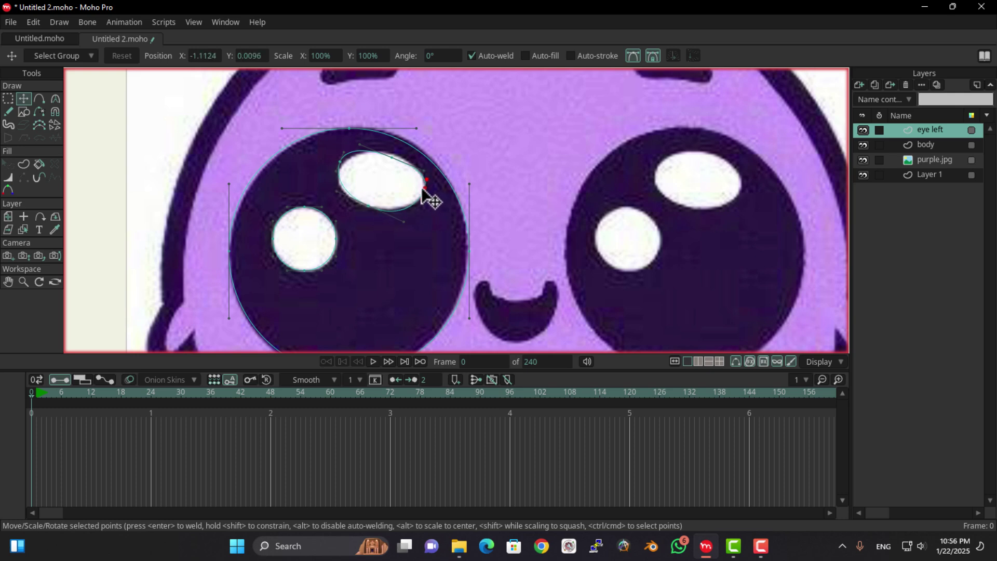
pyautogui.click(338, 167)
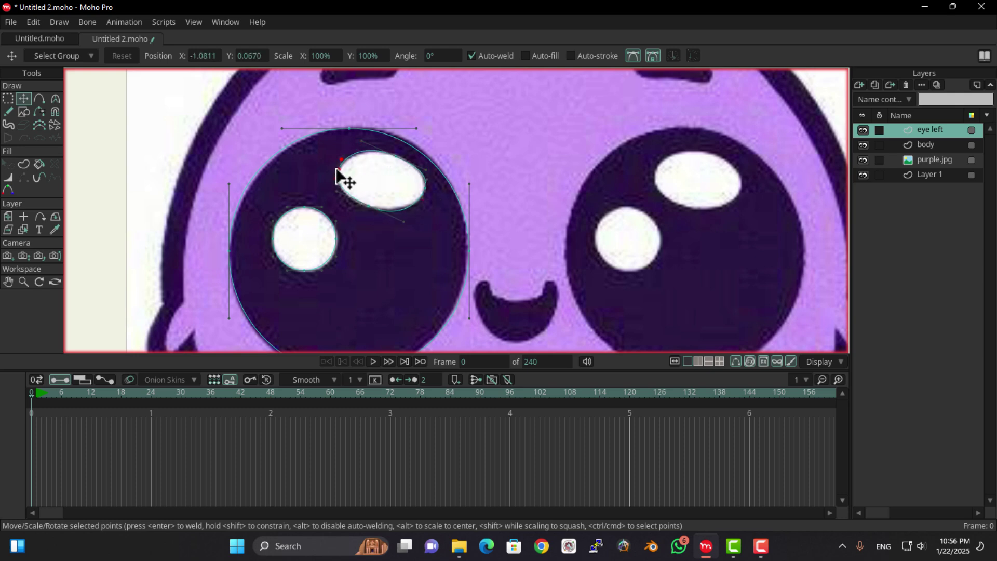
pyautogui.scroll(-4, 344, 173)
pyautogui.scroll(-3, 397, 259)
pyautogui.moveTo(385, 272); pyautogui.dragTo(251, 245)
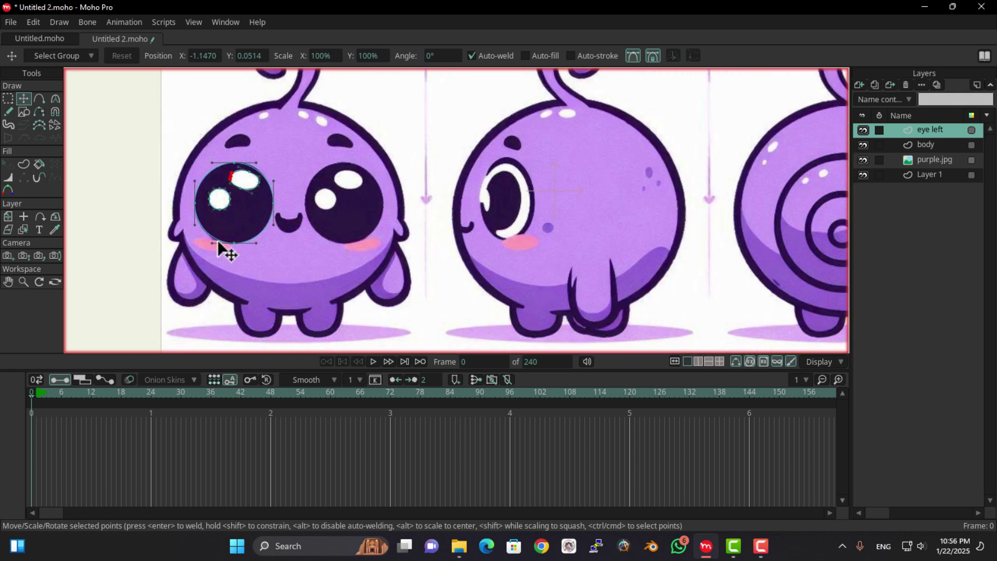
pyautogui.scroll(2, 232, 244)
pyautogui.scroll(1, 233, 244)
pyautogui.click(7, 98)
pyautogui.moveTo(294, 207)
pyautogui.mouseDown()
pyautogui.moveTo(217, 217)
pyautogui.moveTo(282, 210)
pyautogui.mouseUp()
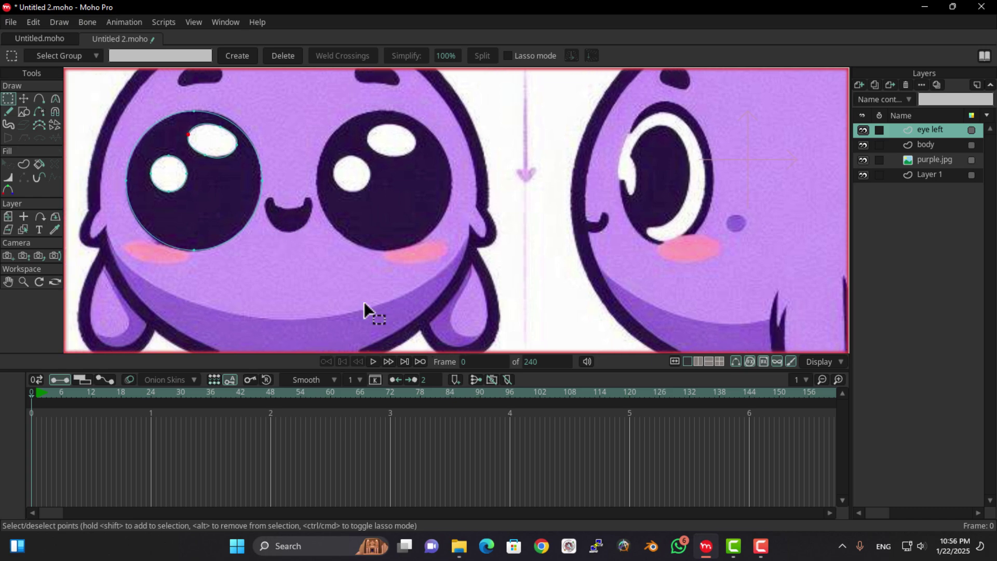
pyautogui.scroll(-5, 363, 301)
pyautogui.scroll(6, 392, 255)
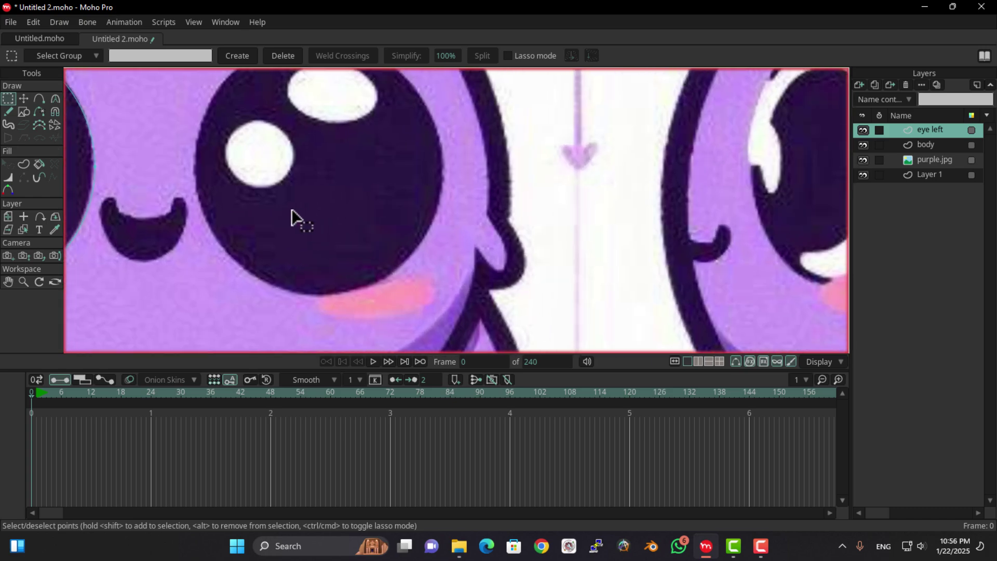
pyautogui.scroll(-3, 292, 209)
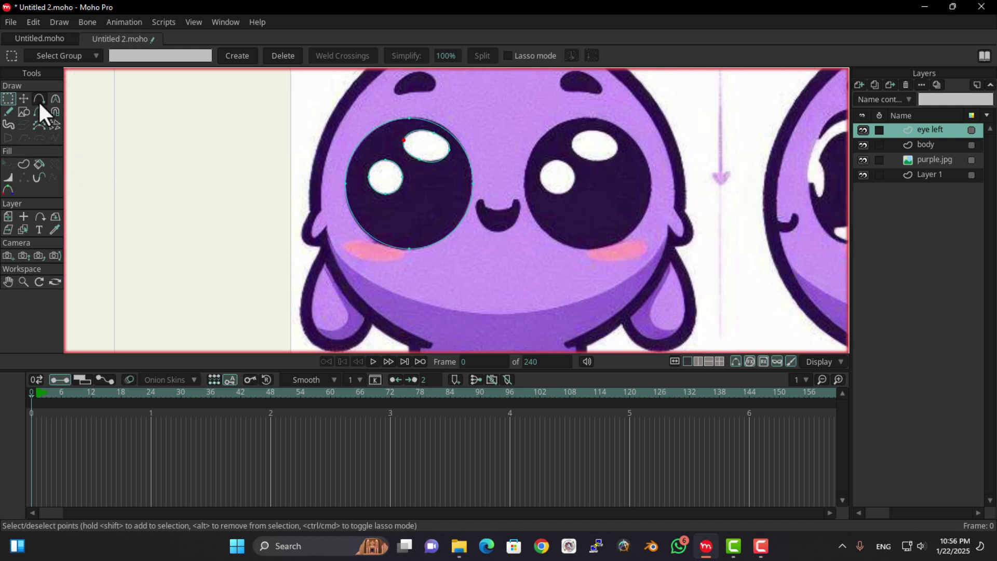
# - Add a vector layer named mouth above the eye left layer
pyautogui.click(39, 99)
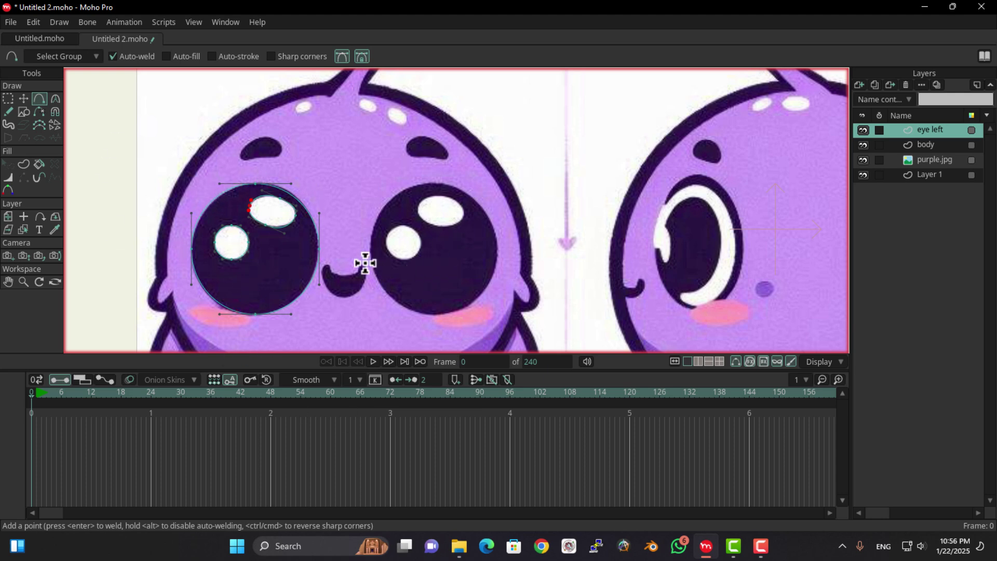
pyautogui.scroll(2, 378, 283)
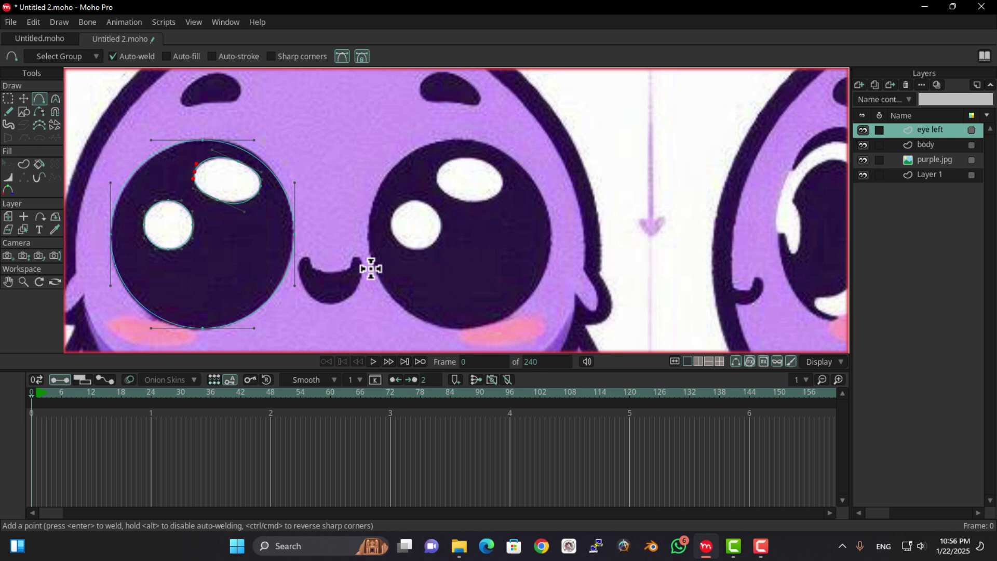
pyautogui.scroll(1, 366, 273)
pyautogui.scroll(3, 361, 278)
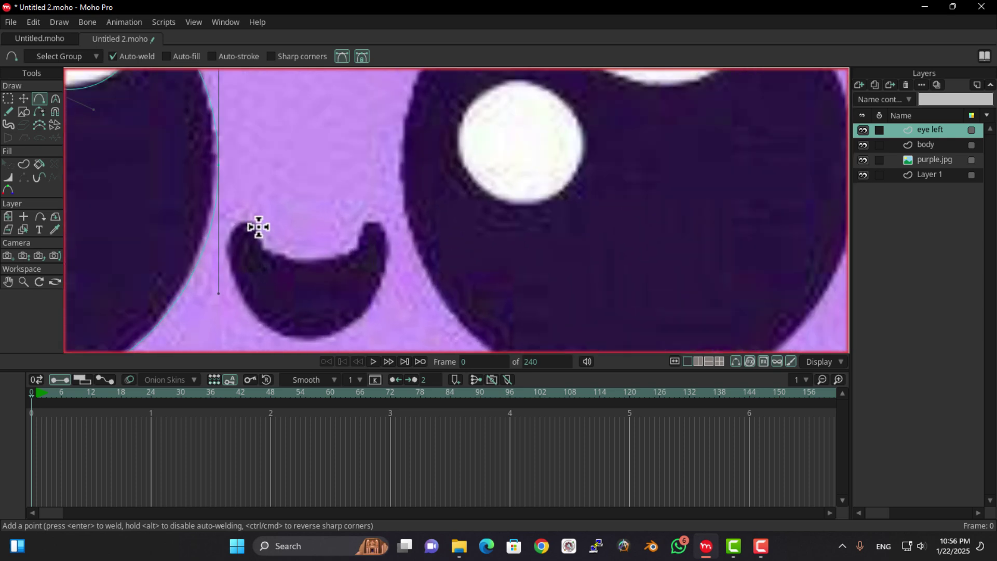
pyautogui.scroll(-5, 736, 181)
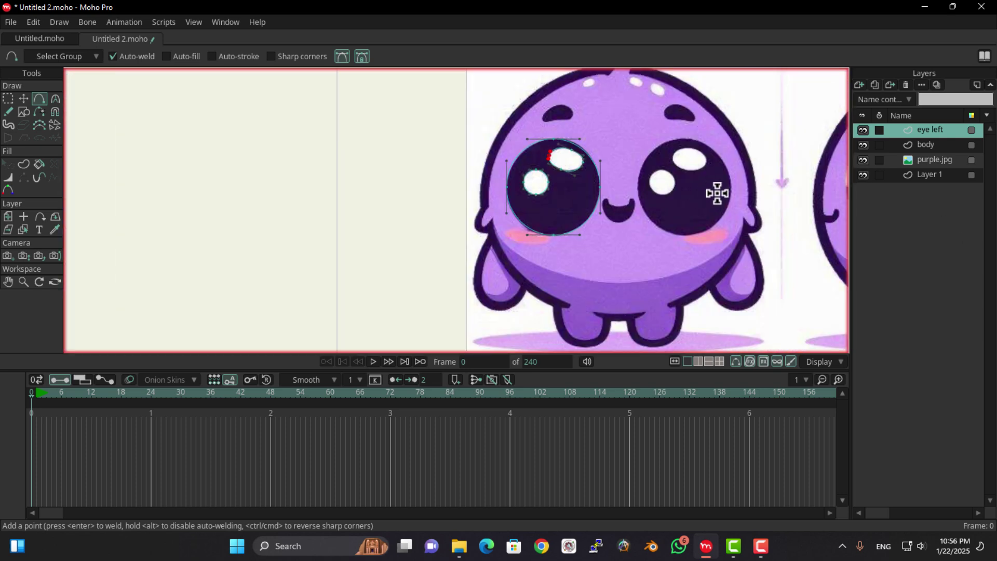
pyautogui.click(859, 83)
pyautogui.click(877, 96)
pyautogui.write('mouth')
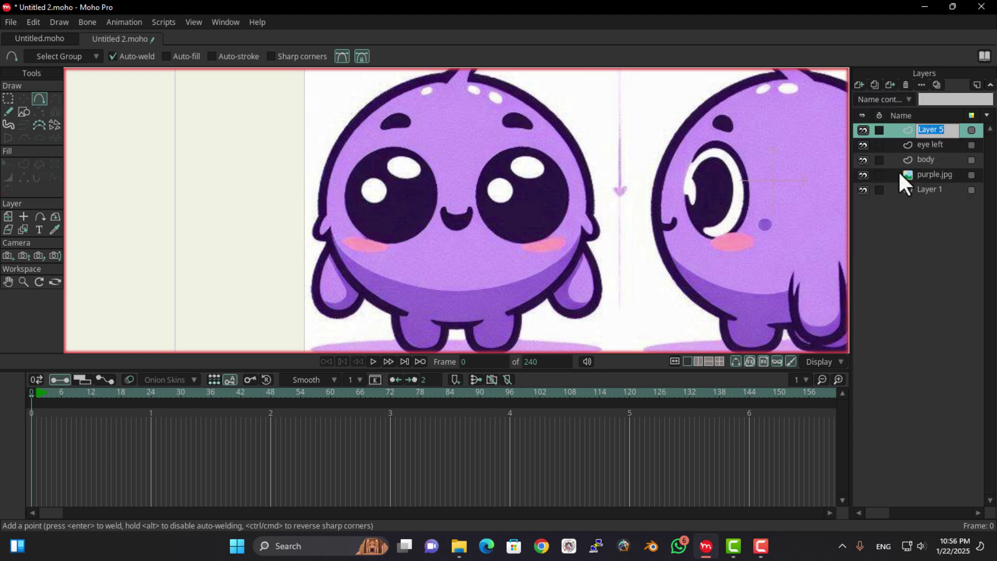
pyautogui.press('Return')
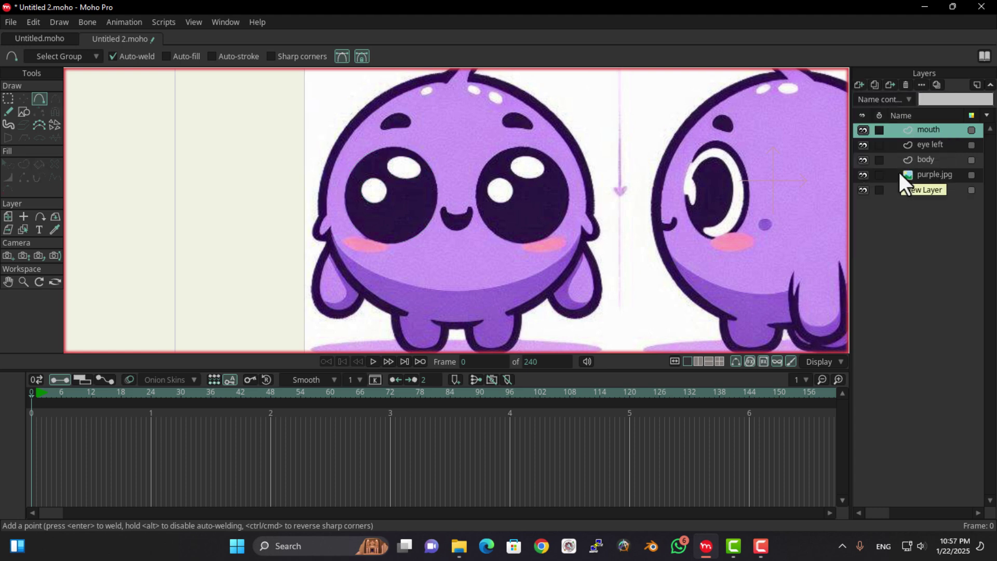
# - Trace the outline of the front-view character's smiling mouth as a closed curve with Add Point
pyautogui.scroll(5, 489, 158)
pyautogui.scroll(3, 379, 243)
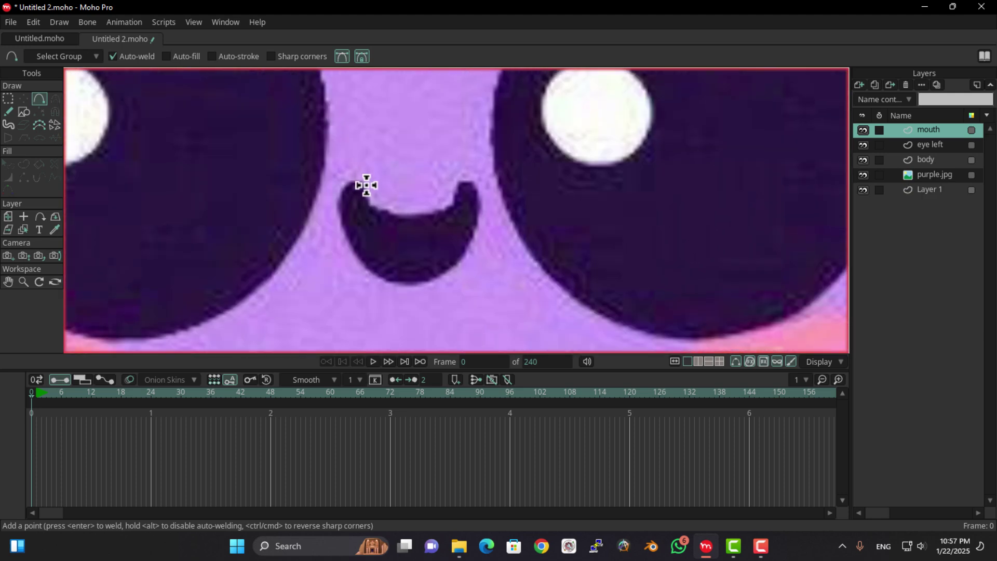
pyautogui.moveTo(367, 185)
pyautogui.mouseDown()
pyautogui.moveTo(378, 210)
pyautogui.moveTo(441, 213)
pyautogui.moveTo(454, 178)
pyautogui.moveTo(475, 185)
pyautogui.moveTo(461, 265)
pyautogui.moveTo(426, 287)
pyautogui.moveTo(448, 277)
pyautogui.moveTo(374, 278)
pyautogui.moveTo(338, 220)
pyautogui.moveTo(357, 171)
pyautogui.moveTo(350, 180)
pyautogui.moveTo(363, 185)
pyautogui.moveTo(345, 187)
pyautogui.moveTo(368, 193)
pyautogui.moveTo(359, 184)
pyautogui.mouseUp()
# - Nudge the points along the lower edge, inner curve and left tip of the mouth outline to fit the reference
pyautogui.click(23, 98)
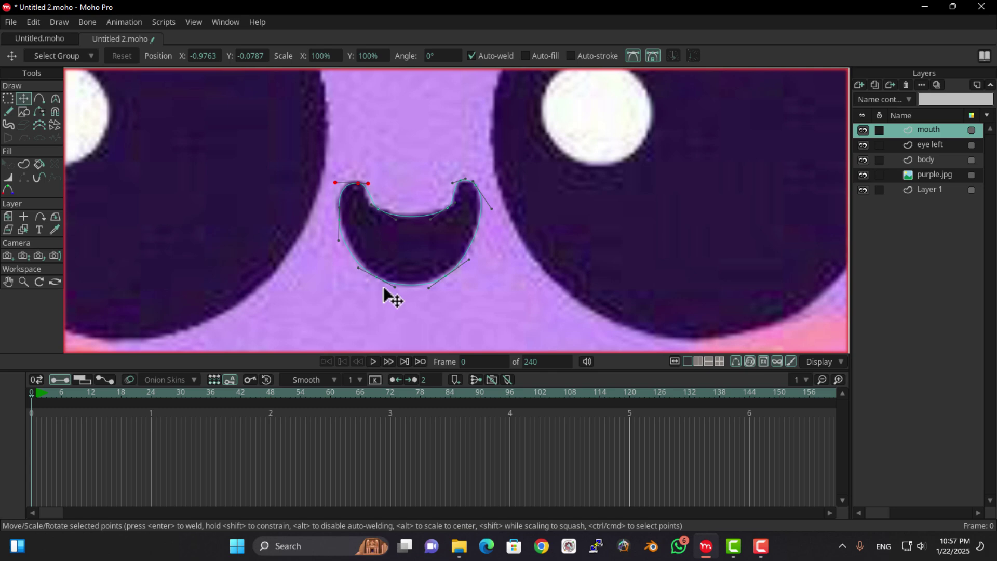
pyautogui.moveTo(381, 284); pyautogui.dragTo(384, 282)
pyautogui.moveTo(453, 282); pyautogui.dragTo(451, 278)
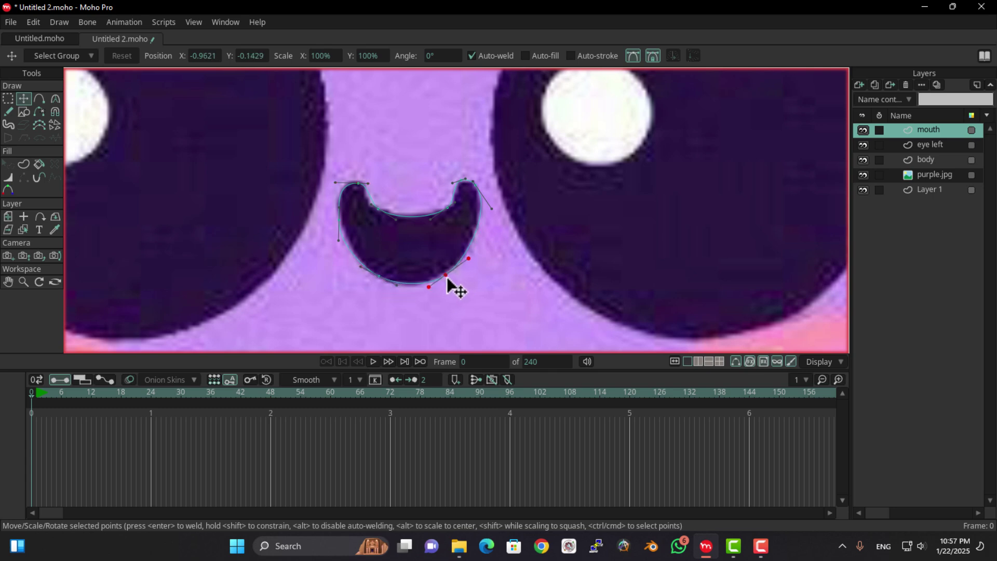
pyautogui.click(445, 210)
pyautogui.moveTo(444, 210); pyautogui.dragTo(443, 208)
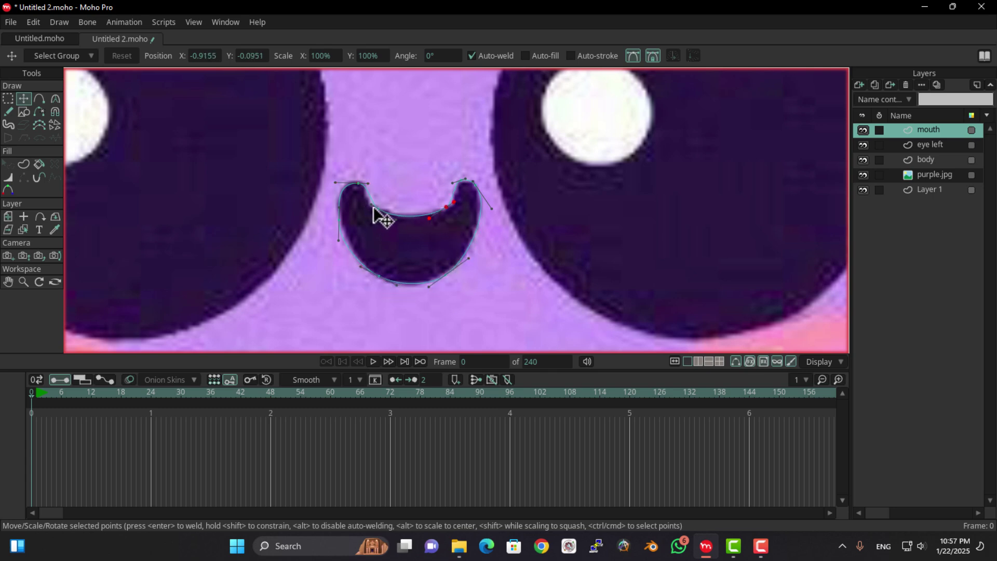
pyautogui.moveTo(374, 207); pyautogui.dragTo(355, 182)
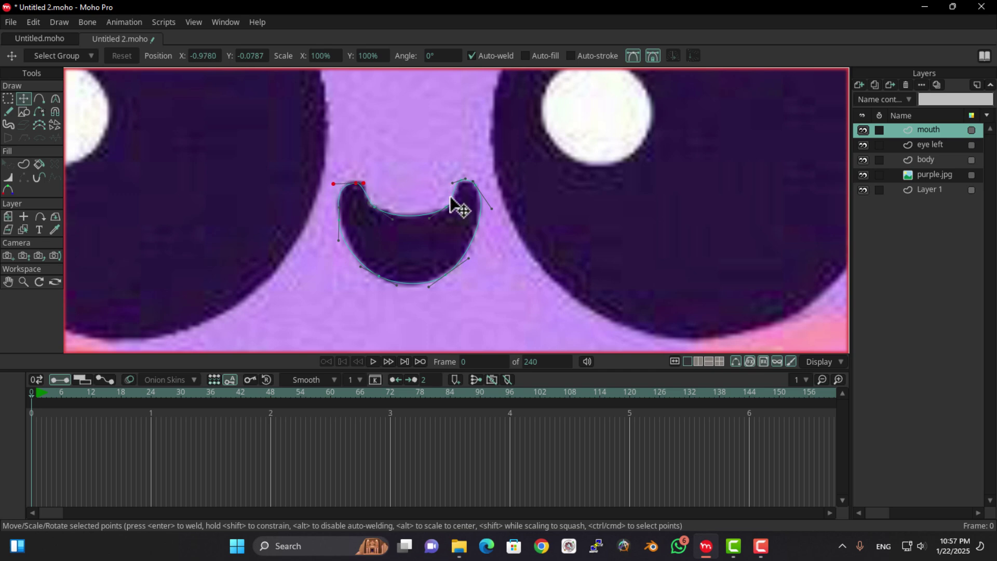
pyautogui.scroll(-3, 457, 215)
pyautogui.scroll(4, 453, 224)
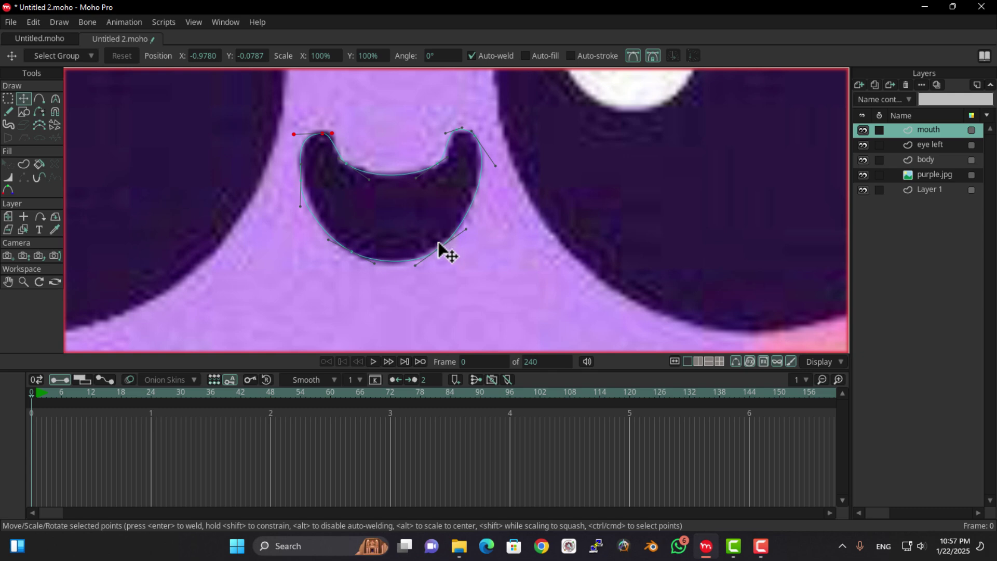
pyautogui.scroll(-5, 439, 243)
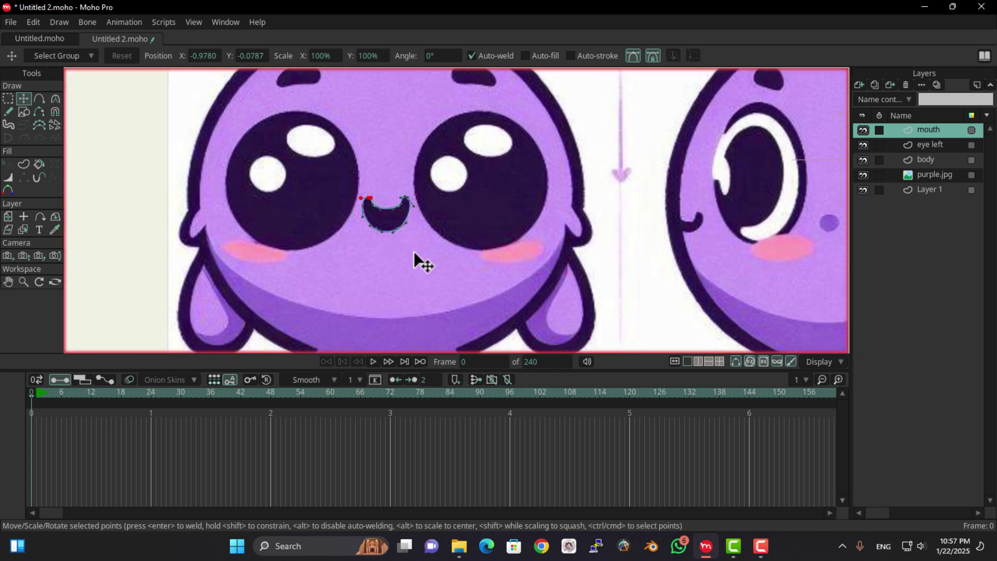
# - Add a vector layer named eyebrows above the mouth layer
pyautogui.moveTo(544, 186); pyautogui.dragTo(564, 299)
pyautogui.click(859, 86)
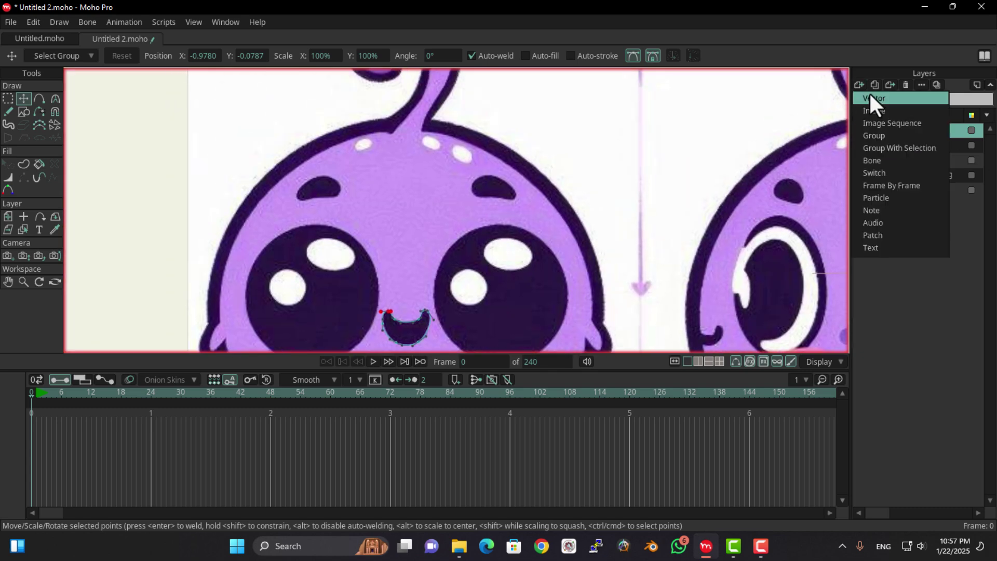
pyautogui.click(891, 132)
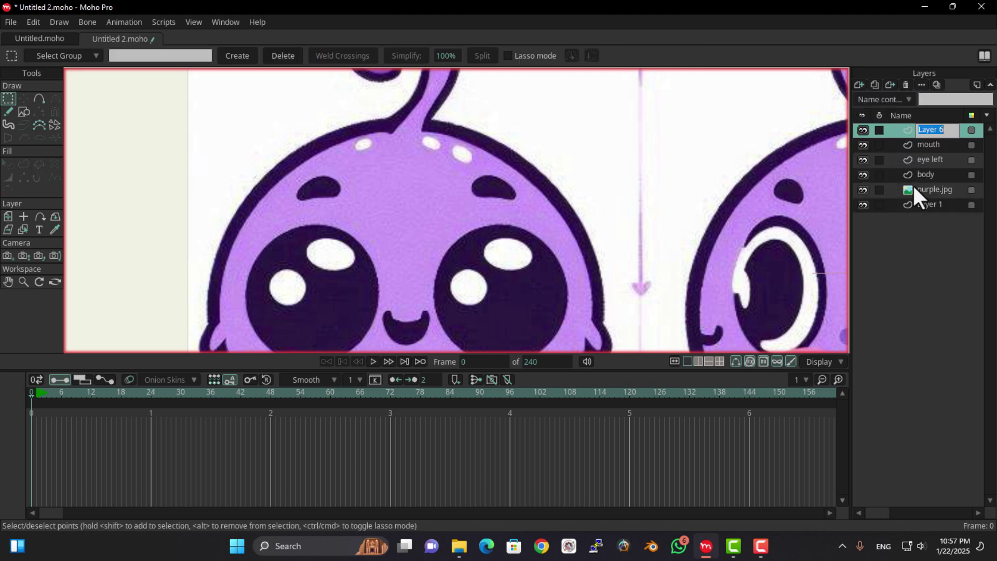
pyautogui.write('eyebrows')
pyautogui.press('BackSpace')
pyautogui.write('s')
pyautogui.press('Return')
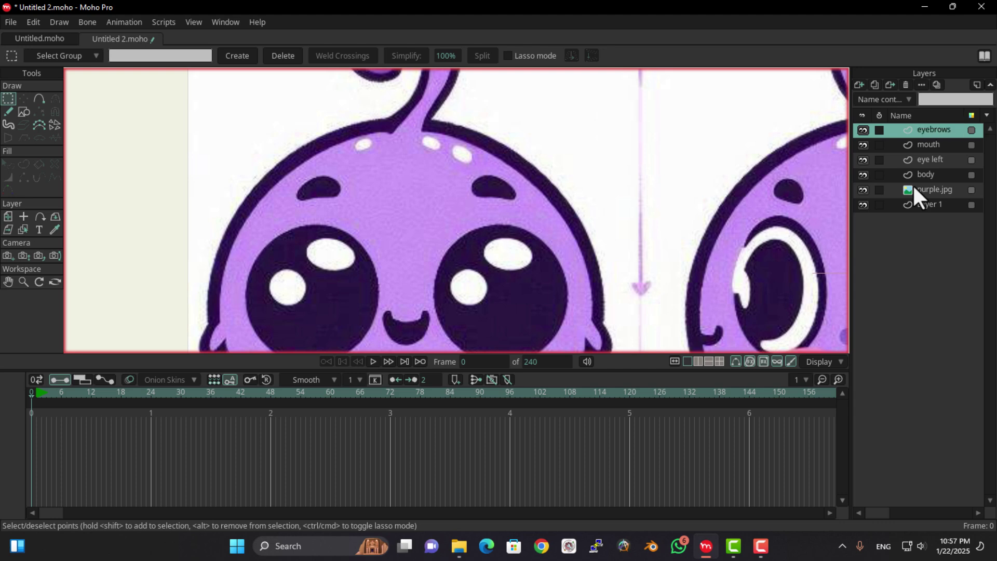
# - Trace the front-view character's left eyebrow as a closed curve with Add Point
pyautogui.click(39, 99)
pyautogui.scroll(4, 199, 180)
pyautogui.moveTo(360, 254); pyautogui.dragTo(405, 206)
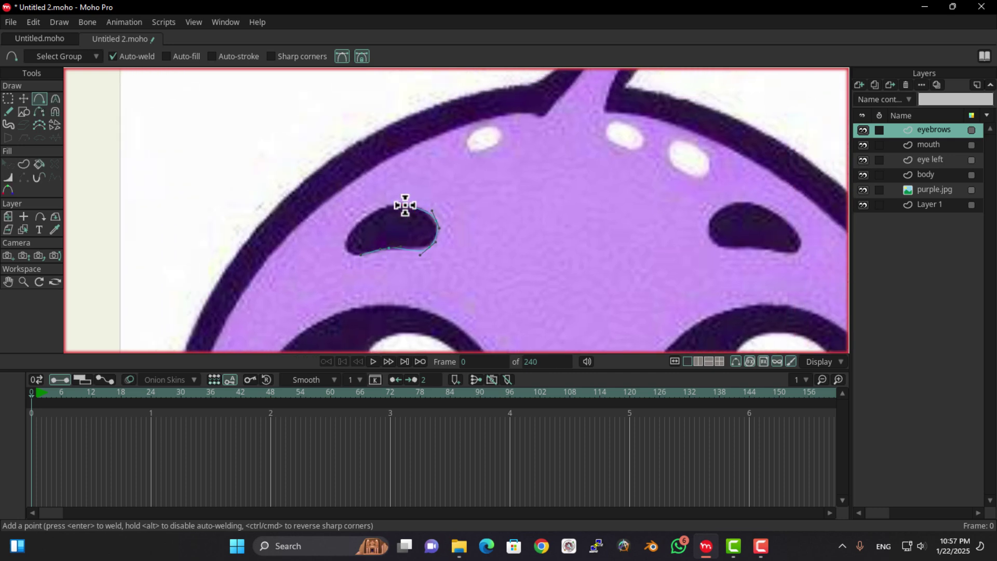
pyautogui.click(406, 202)
pyautogui.click(376, 205)
pyautogui.click(354, 222)
pyautogui.click(348, 237)
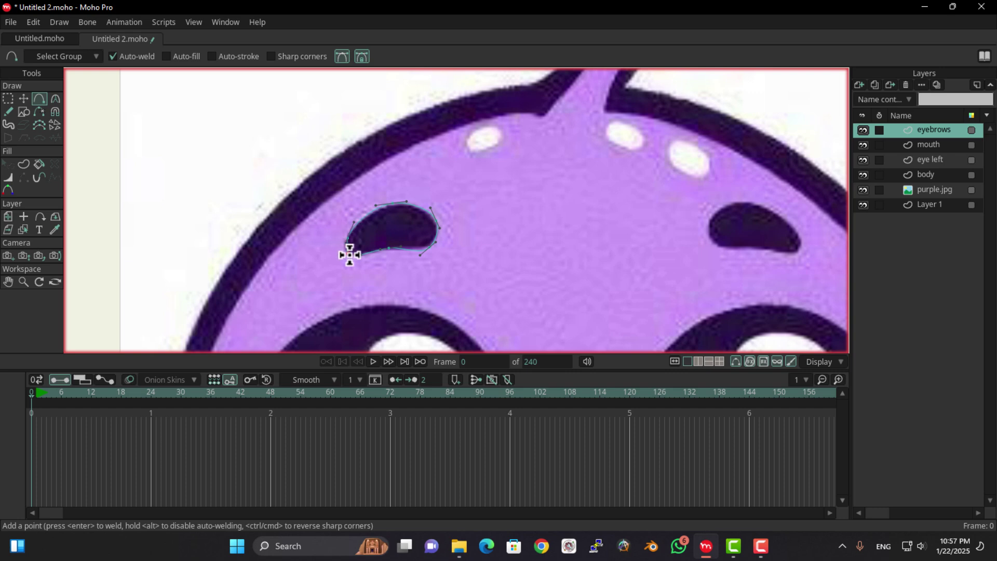
pyautogui.click(360, 256)
# - Move the lower-left point of the left eyebrow shape outward to match the reference corner
pyautogui.click(23, 99)
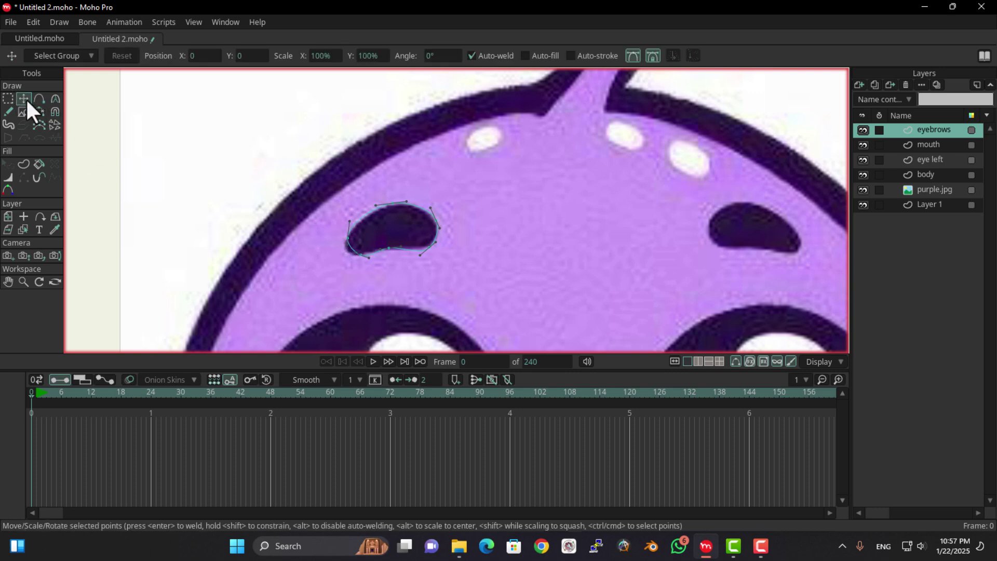
pyautogui.moveTo(357, 255); pyautogui.dragTo(345, 253)
pyautogui.scroll(-2, 395, 263)
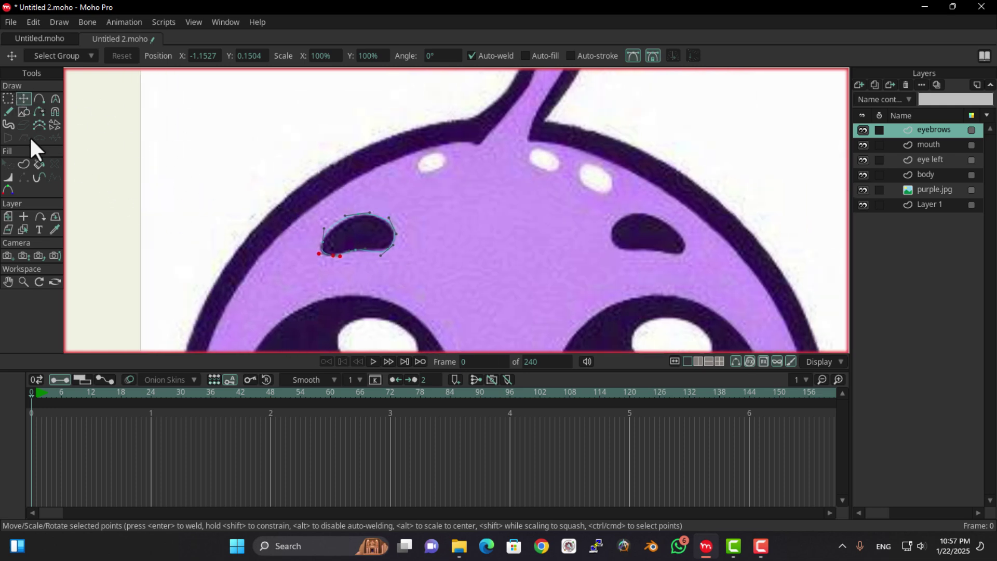
# - Duplicate the whole left eyebrow shape as a horizontally flipped copy placed over the right eyebrow
pyautogui.click(7, 99)
pyautogui.moveTo(469, 194); pyautogui.dragTo(218, 323)
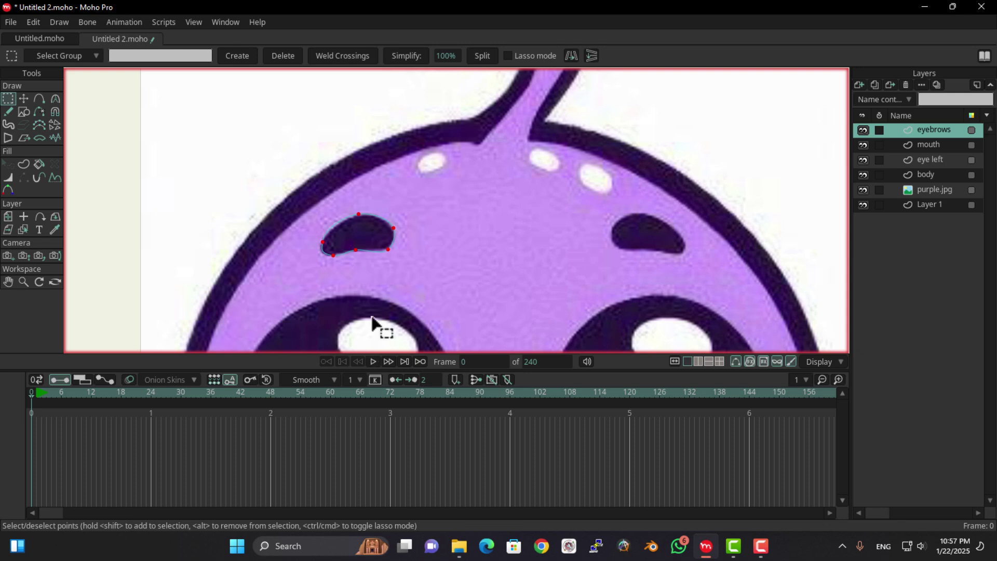
pyautogui.moveTo(411, 266); pyautogui.dragTo(306, 210)
pyautogui.scroll(-2, 288, 238)
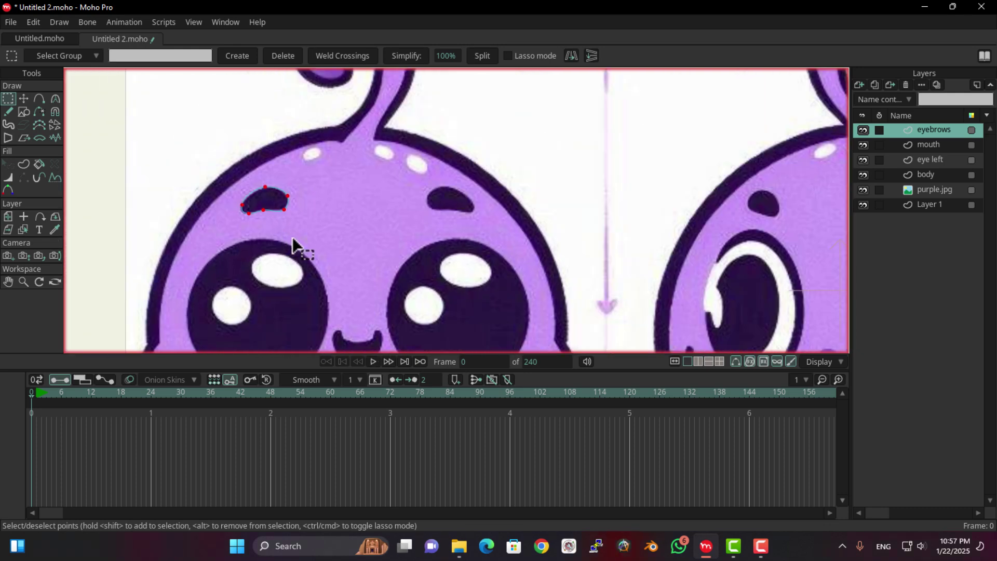
pyautogui.press('t')
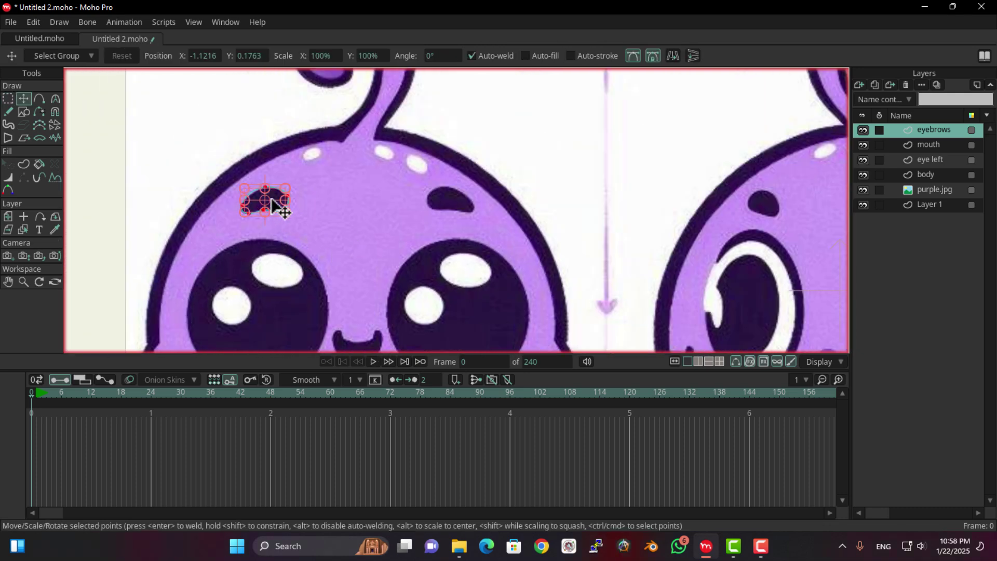
pyautogui.moveTo(275, 201); pyautogui.dragTo(461, 202)
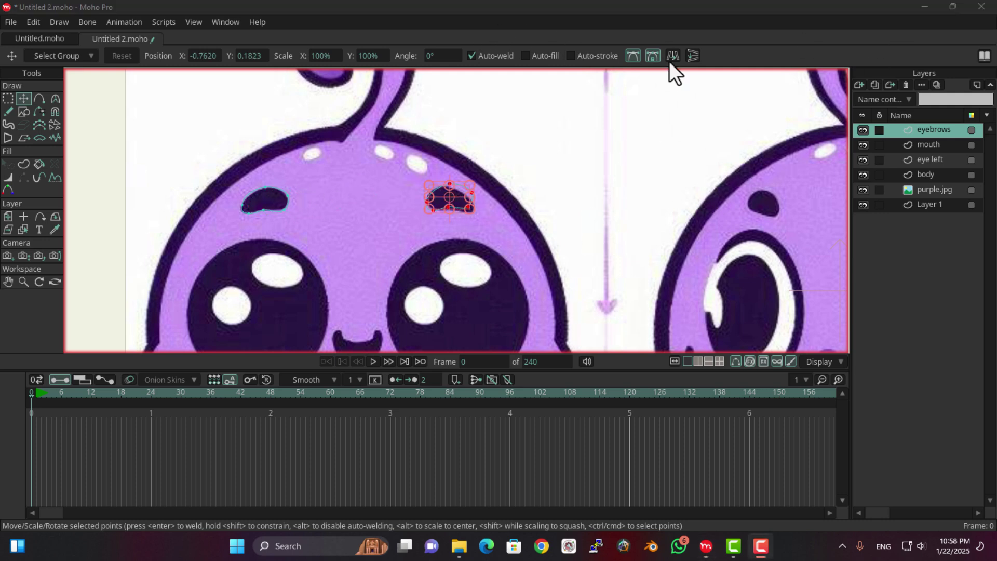
pyautogui.scroll(5, 447, 208)
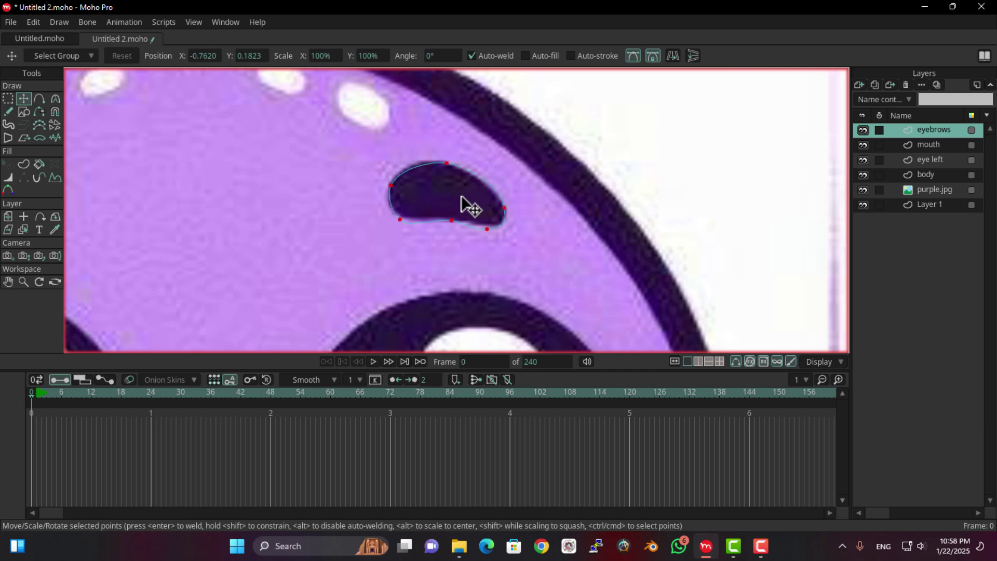
pyautogui.moveTo(461, 196); pyautogui.dragTo(461, 195)
pyautogui.scroll(-4, 448, 208)
pyautogui.moveTo(279, 216); pyautogui.dragTo(297, 205)
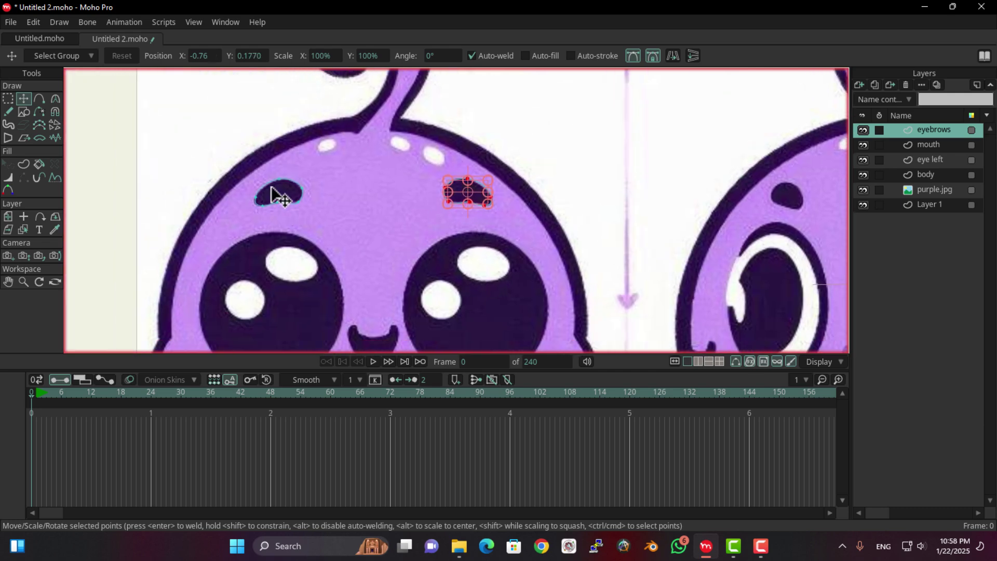
pyautogui.scroll(-3, 249, 120)
pyautogui.scroll(1, 265, 232)
pyautogui.scroll(1, 232, 207)
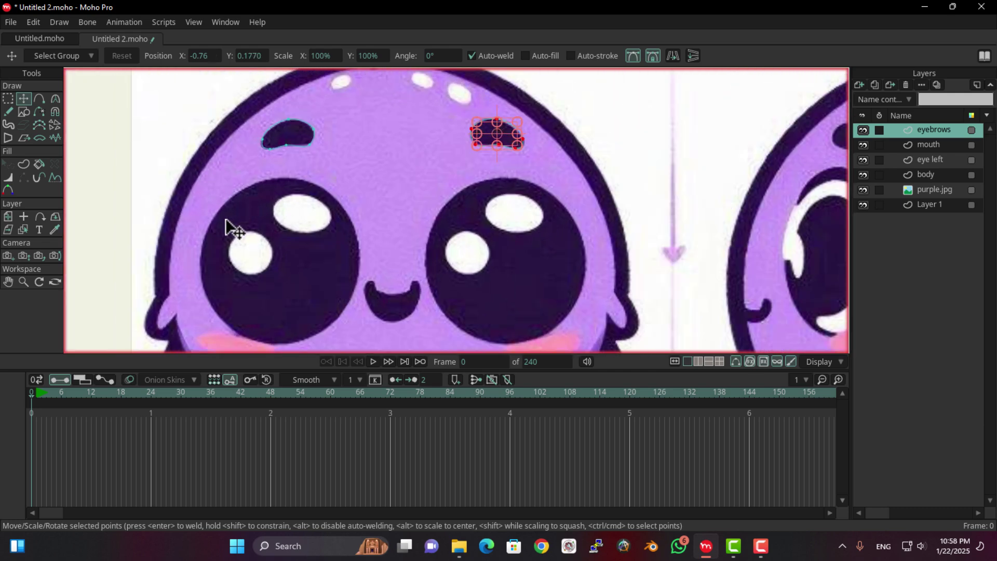
pyautogui.scroll(-2, 234, 223)
pyautogui.scroll(-4, 254, 272)
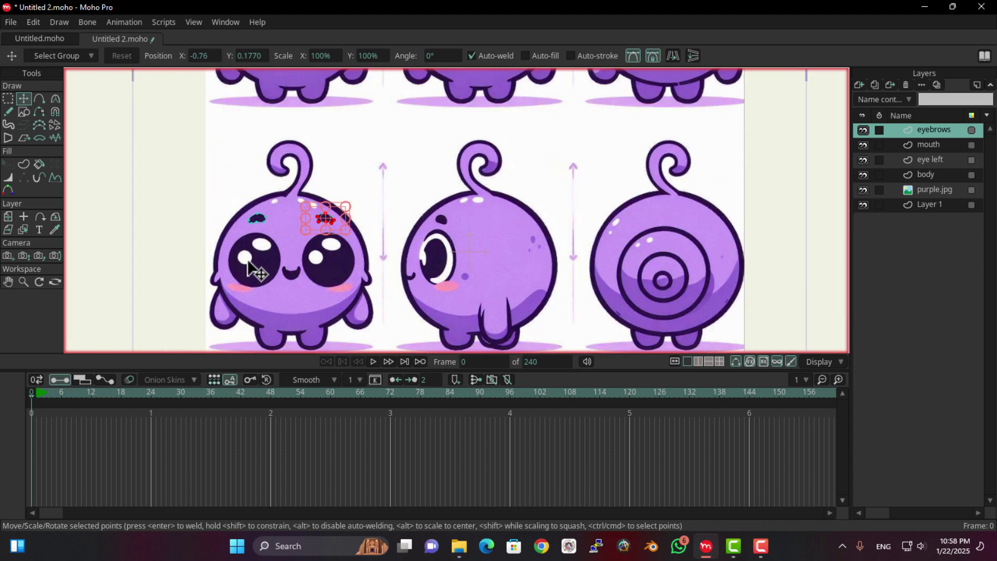
pyautogui.scroll(5, 237, 267)
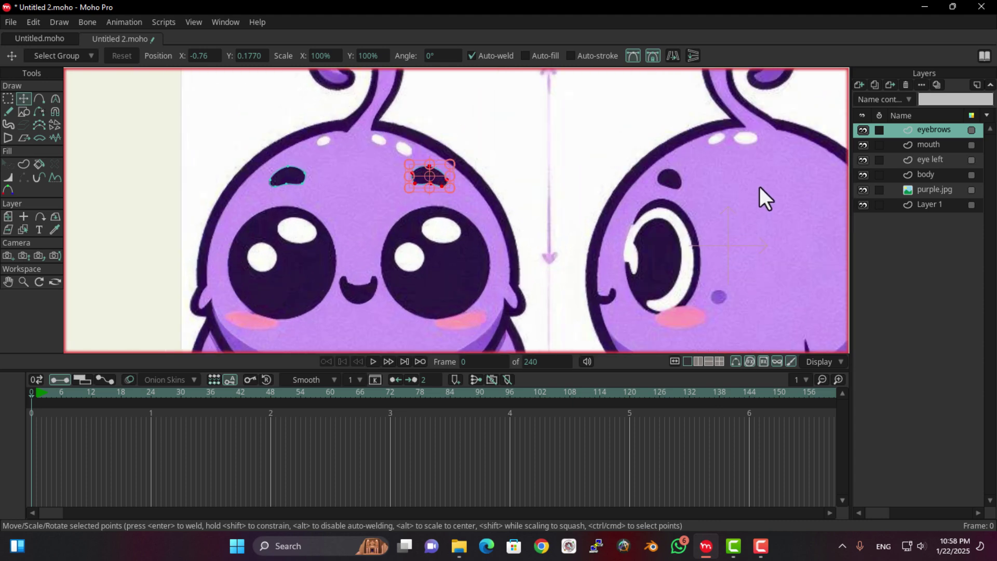
pyautogui.press('F9')
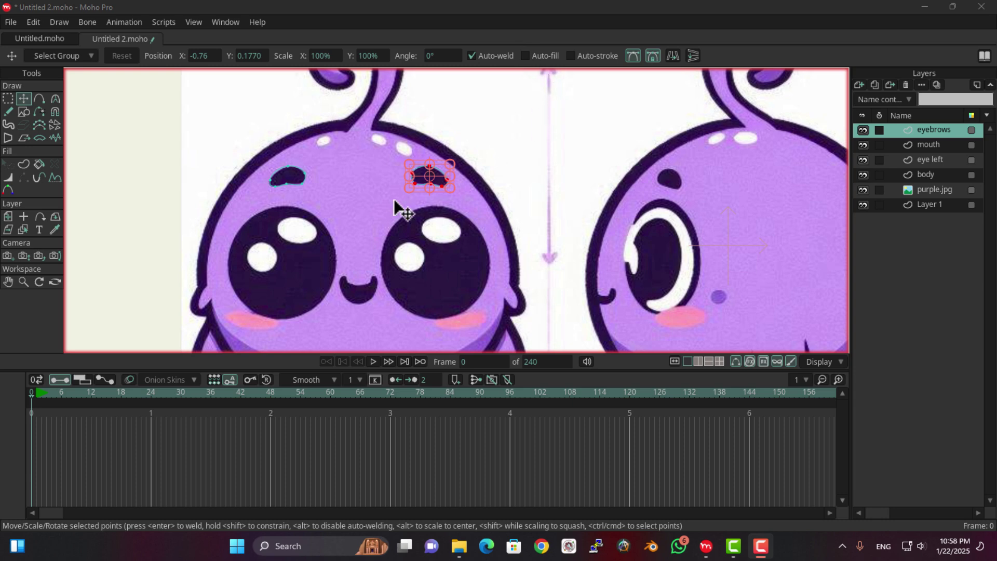
pyautogui.scroll(1, 268, 218)
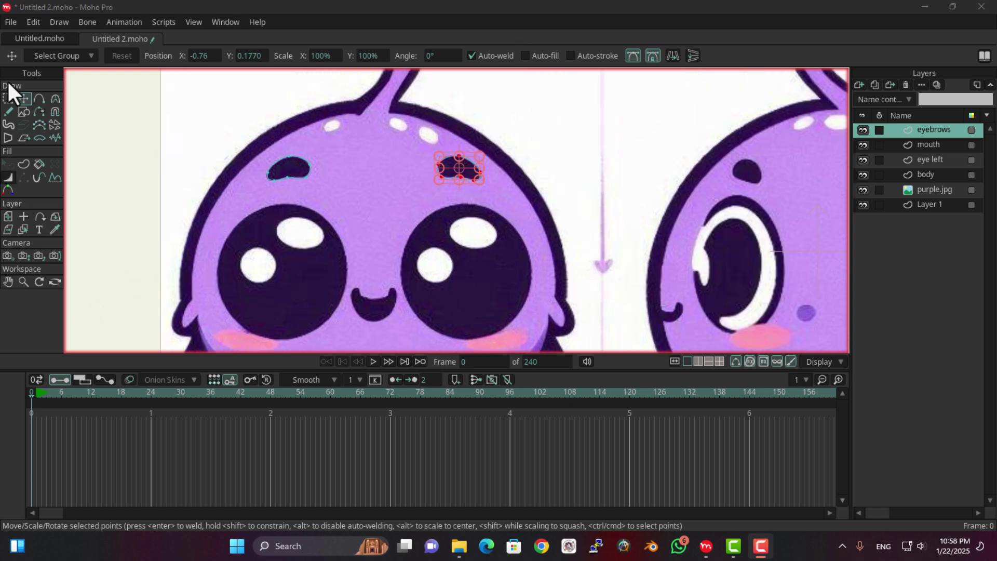
pyautogui.moveTo(348, 212); pyautogui.dragTo(317, 196)
pyautogui.scroll(-2, 237, 233)
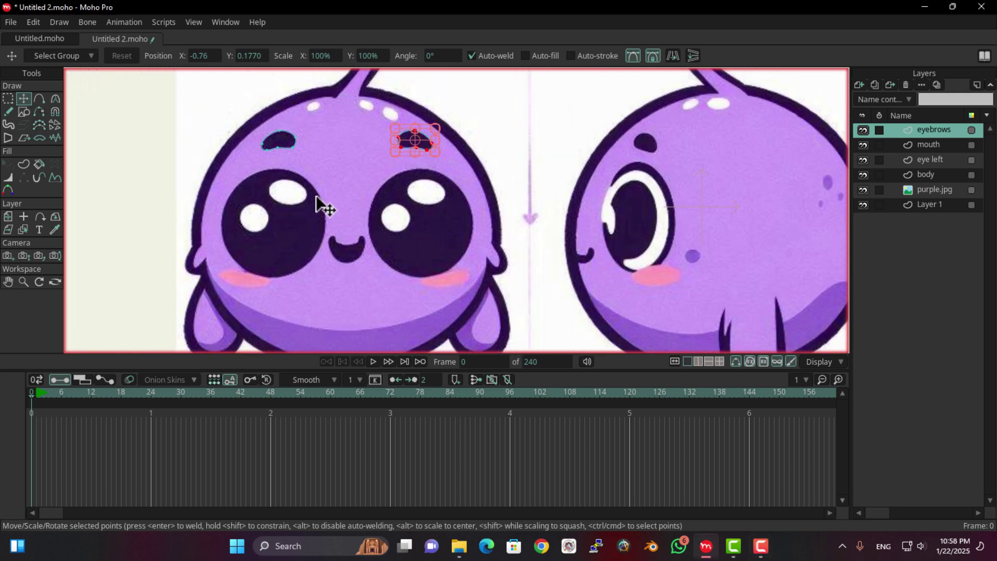
pyautogui.moveTo(368, 245); pyautogui.dragTo(289, 247)
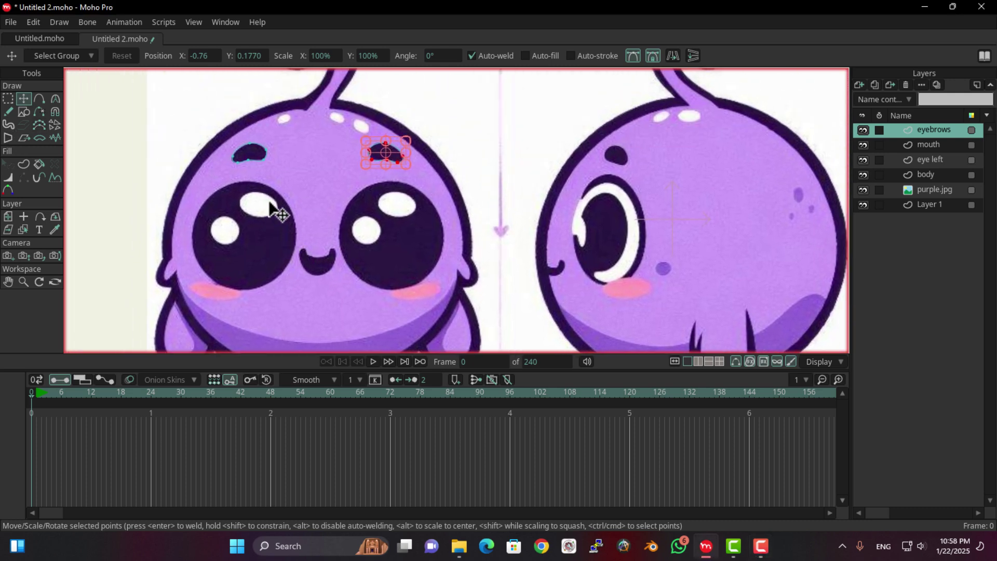
pyautogui.scroll(3, 285, 244)
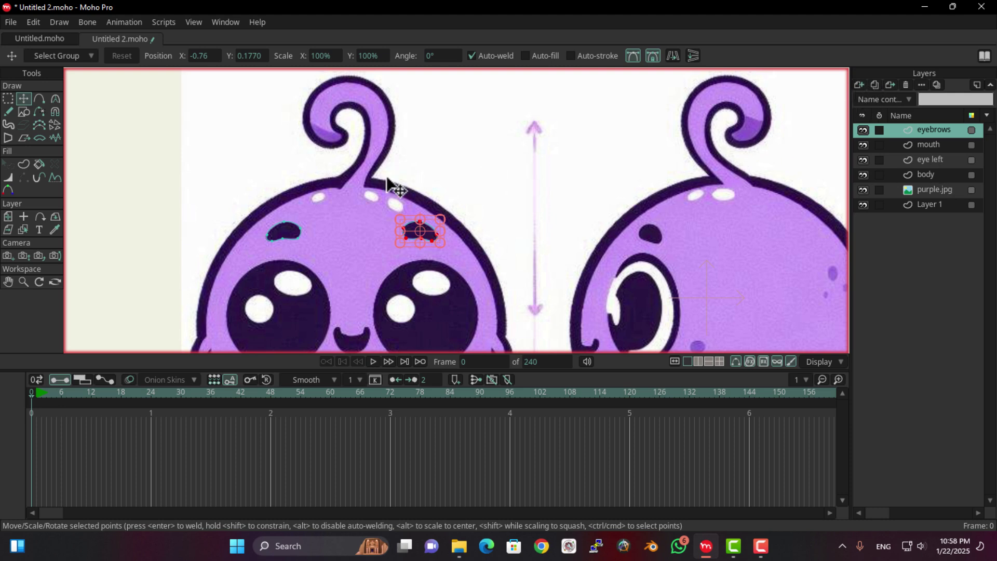
# - On the body layer, draw an oval over the leftmost white highlight on the front-view character's head
pyautogui.click(860, 83)
pyautogui.click(958, 189)
pyautogui.click(942, 175)
pyautogui.scroll(3, 456, 231)
pyautogui.scroll(2, 134, 127)
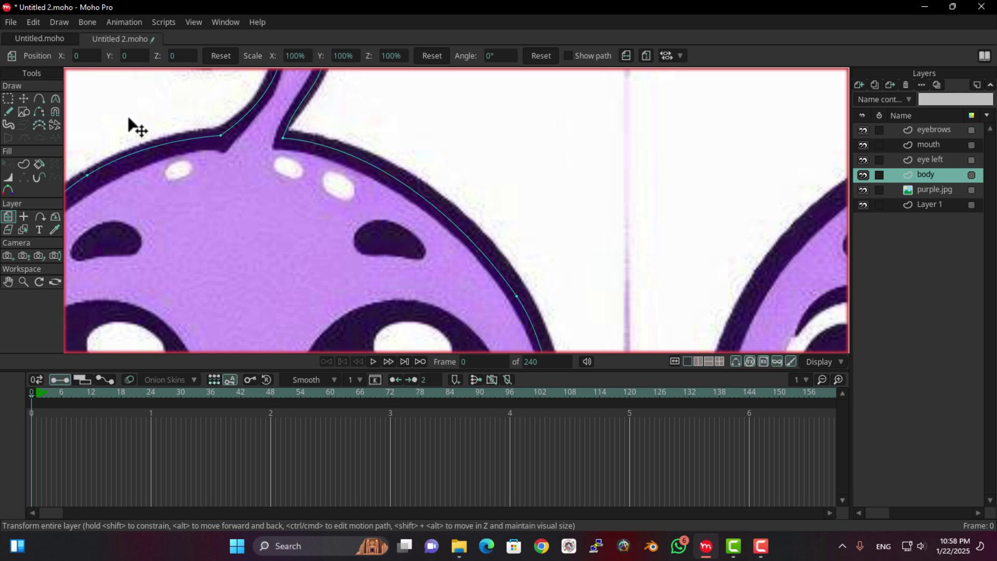
pyautogui.click(23, 112)
pyautogui.scroll(2, 172, 181)
pyautogui.moveTo(275, 156); pyautogui.dragTo(235, 185)
# - Tilt and reposition the oval so it matches the slanted leftmost white highlight on the head
pyautogui.click(23, 97)
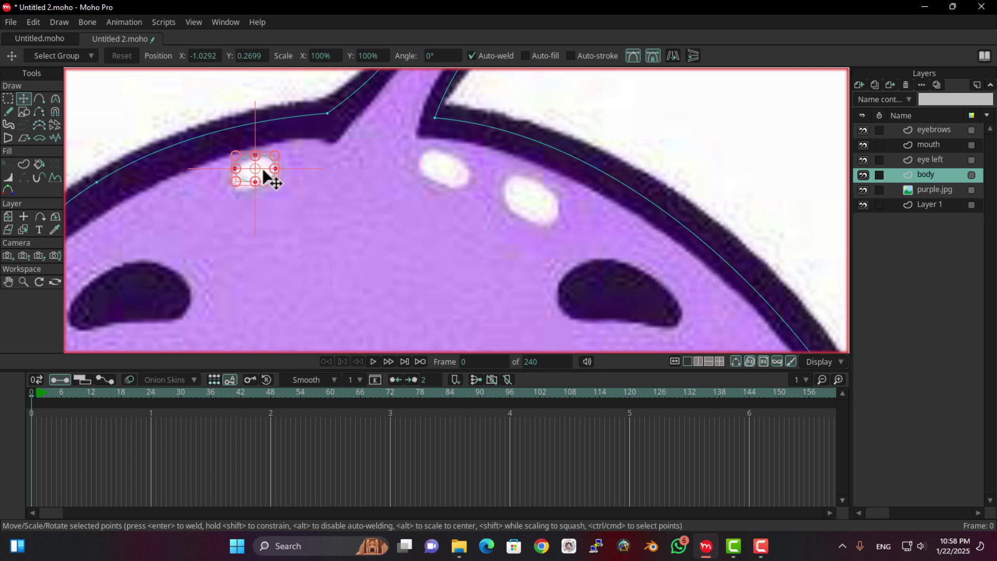
pyautogui.scroll(3, 269, 177)
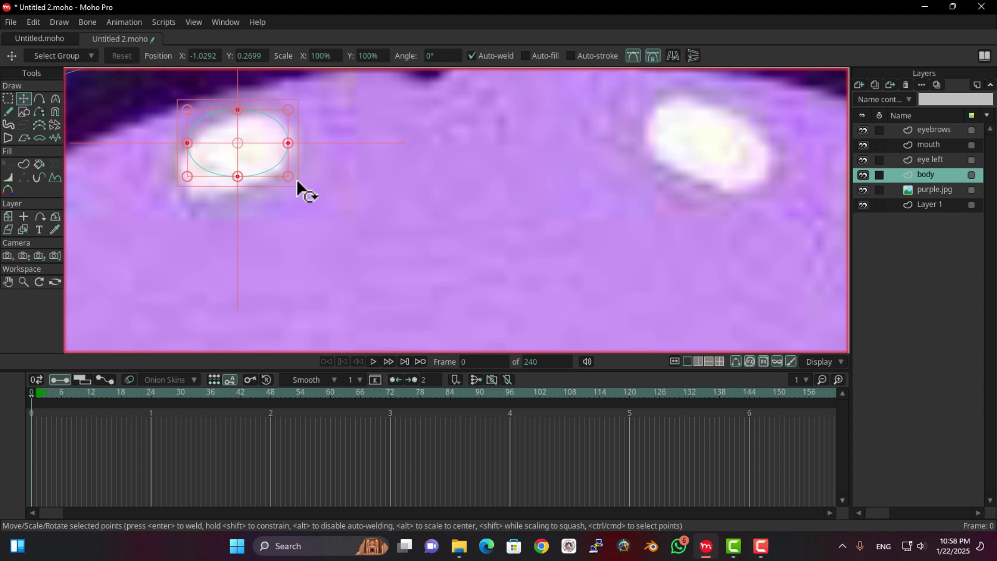
pyautogui.moveTo(297, 179); pyautogui.dragTo(145, 221)
pyautogui.click(271, 143)
pyautogui.scroll(-3, 263, 178)
pyautogui.click(8, 98)
pyautogui.press('t')
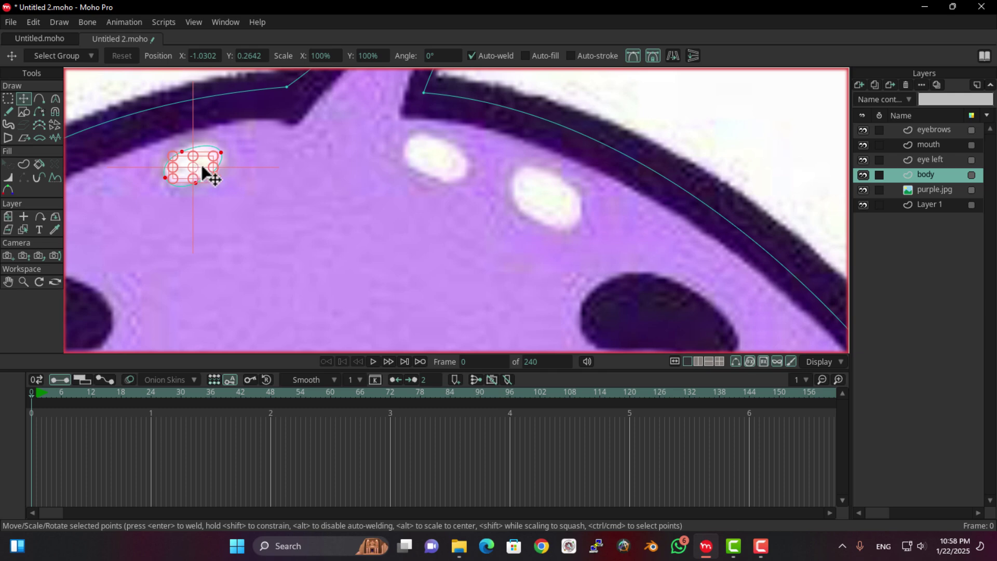
# - Duplicate the oval onto the middle and right white head highlights, flipping and fitting the copies to match the reference
pyautogui.moveTo(201, 164); pyautogui.dragTo(442, 154)
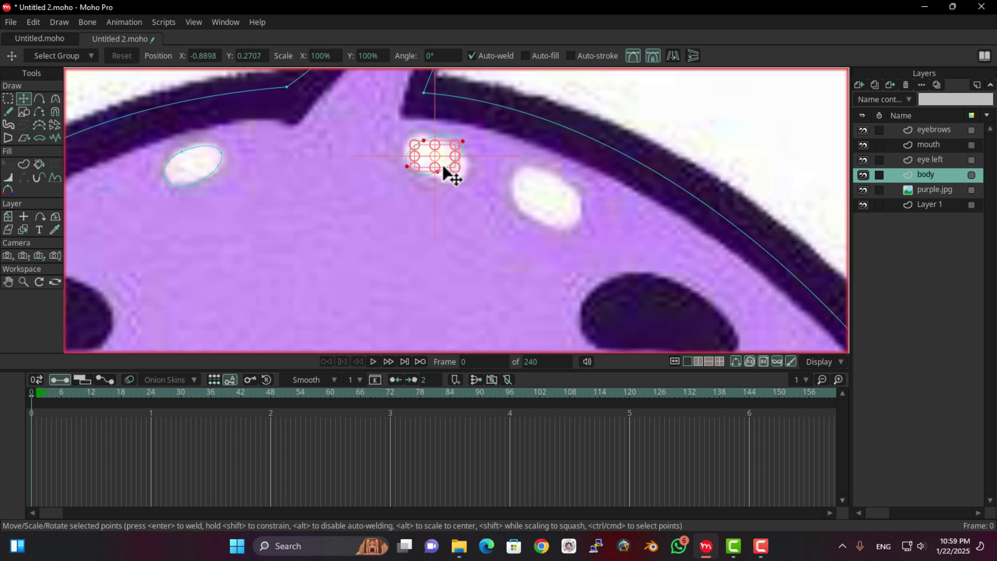
pyautogui.moveTo(448, 171)
pyautogui.mouseDown()
pyautogui.moveTo(425, 169)
pyautogui.moveTo(460, 163)
pyautogui.moveTo(446, 162)
pyautogui.mouseUp()
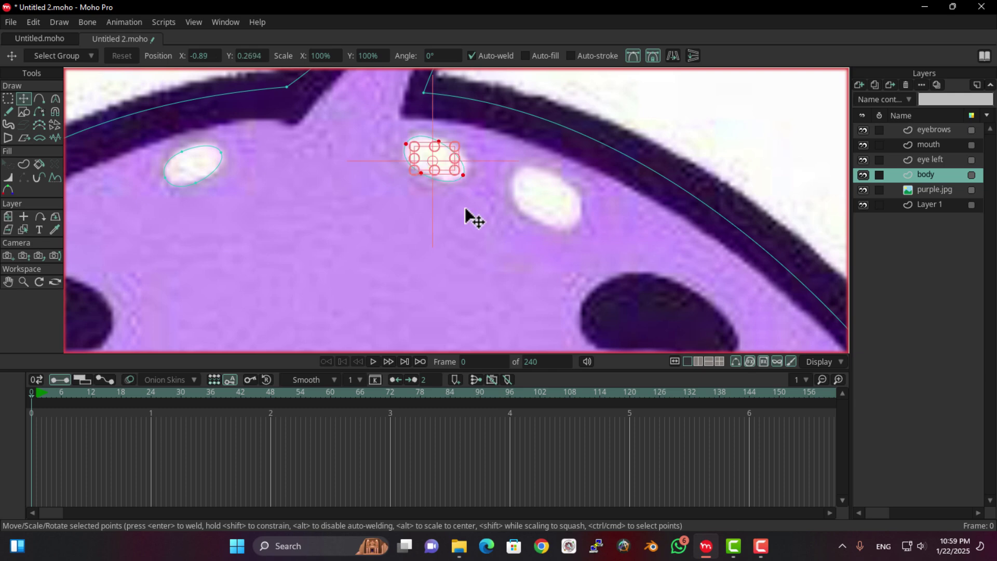
pyautogui.moveTo(472, 217); pyautogui.dragTo(335, 205)
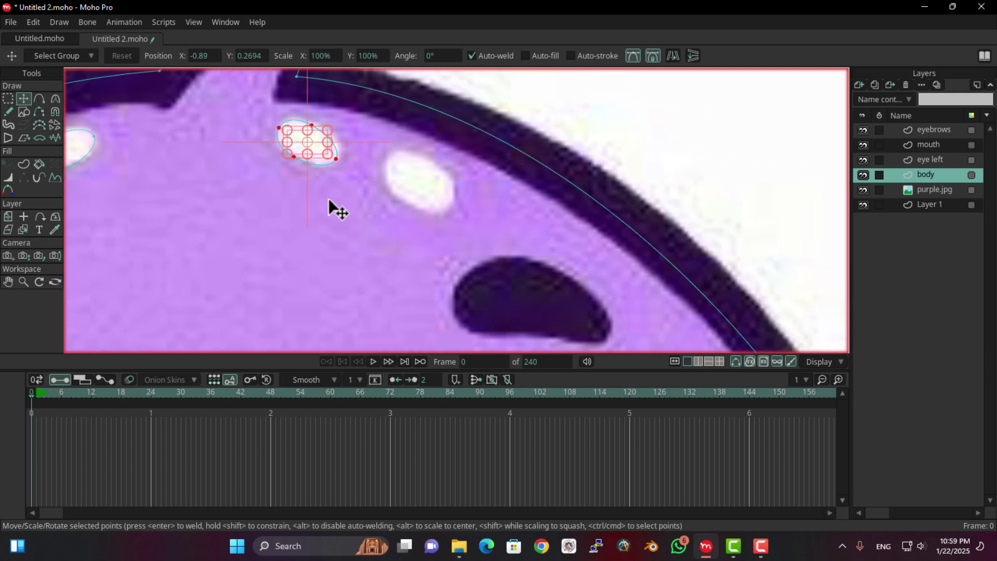
pyautogui.moveTo(325, 146); pyautogui.dragTo(441, 188)
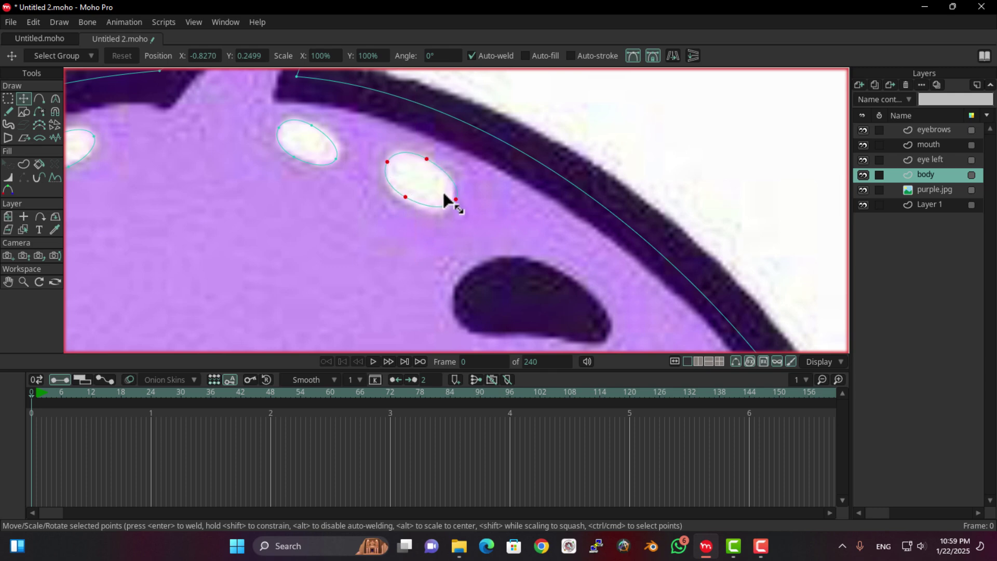
# - Examine the traced front-view body against the reference sheet, including its lower outline around the legs
pyautogui.scroll(-3, 441, 195)
pyautogui.scroll(-4, 422, 227)
pyautogui.moveTo(433, 248); pyautogui.dragTo(465, 130)
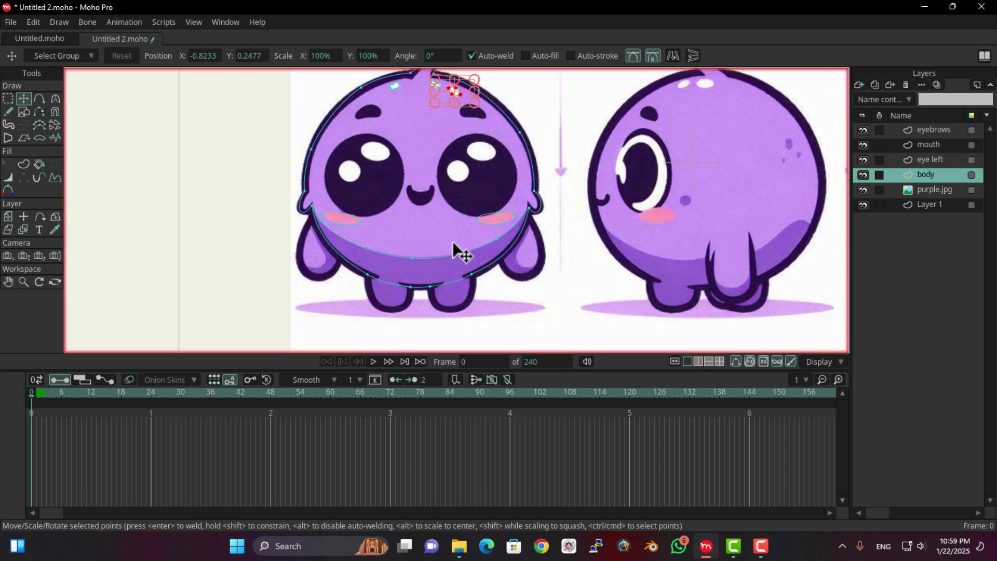
pyautogui.scroll(2, 453, 248)
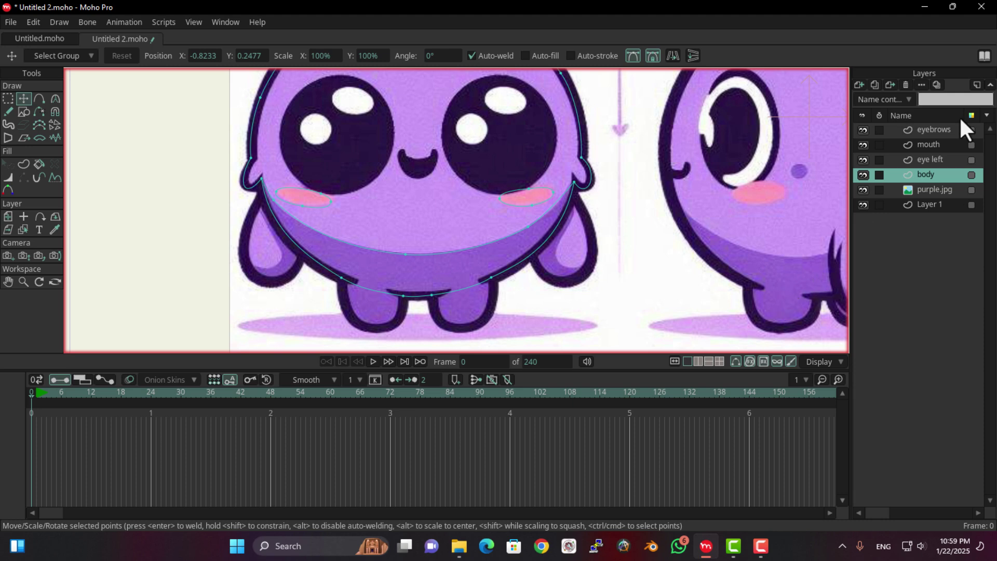
pyautogui.scroll(-3, 559, 269)
pyautogui.moveTo(559, 270); pyautogui.dragTo(520, 271)
pyautogui.scroll(-1, 611, 321)
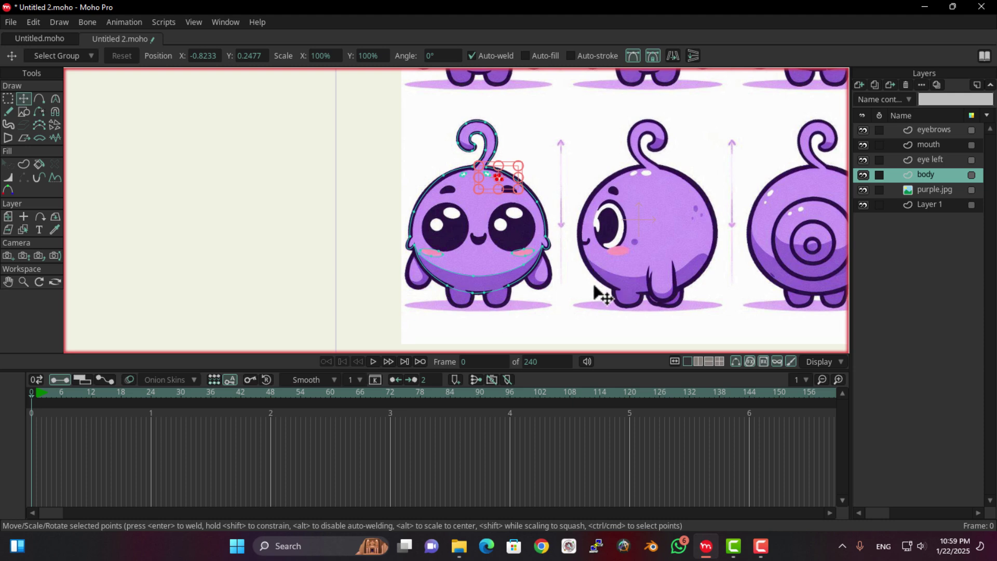
pyautogui.scroll(-3, 583, 305)
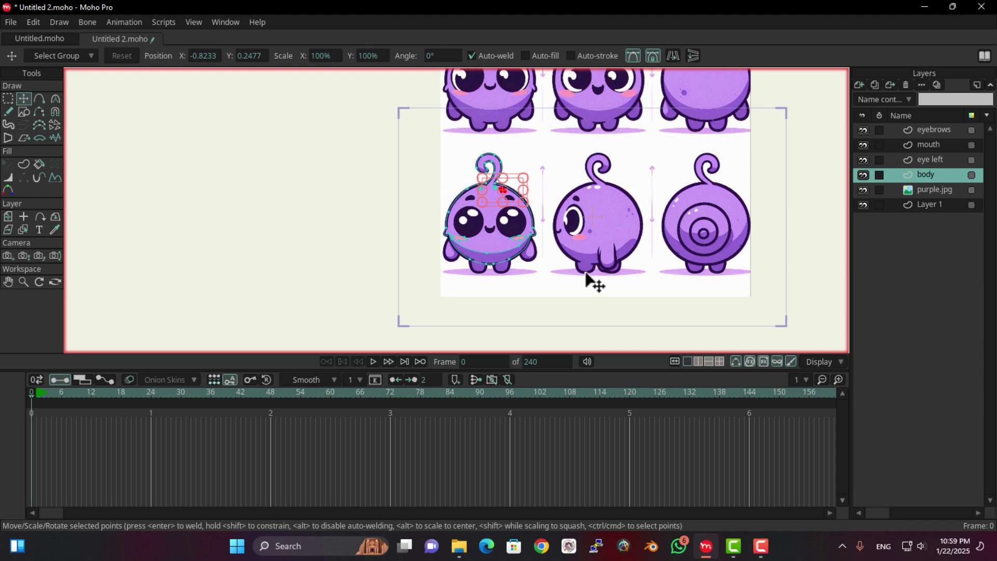
pyautogui.scroll(-1, 597, 283)
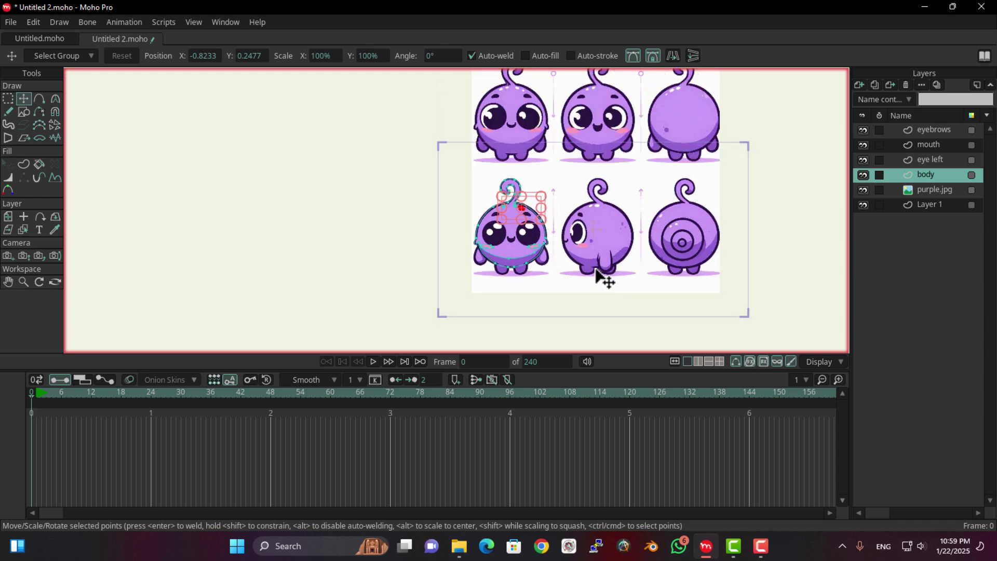
pyautogui.moveTo(558, 185); pyautogui.dragTo(559, 205)
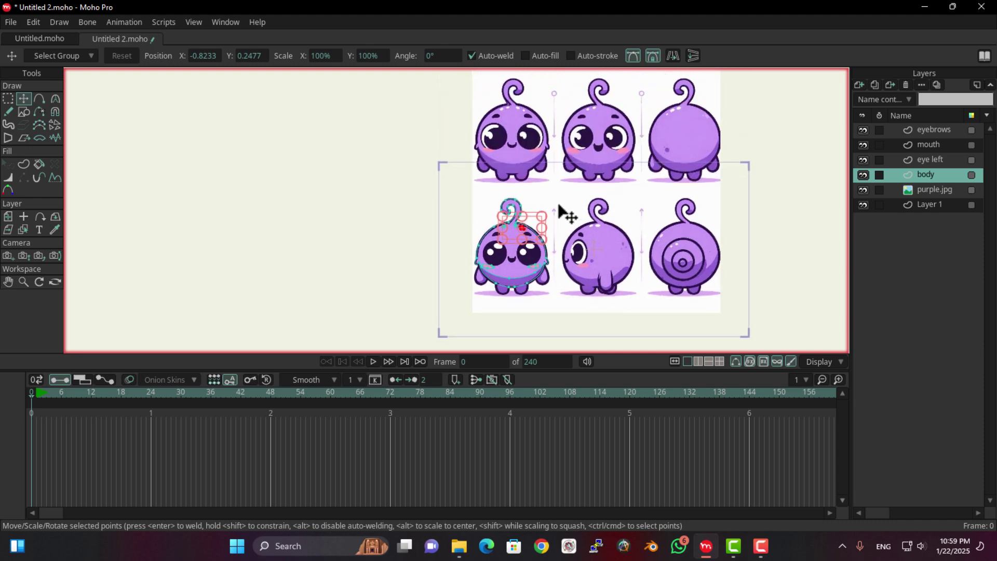
pyautogui.scroll(2, 566, 223)
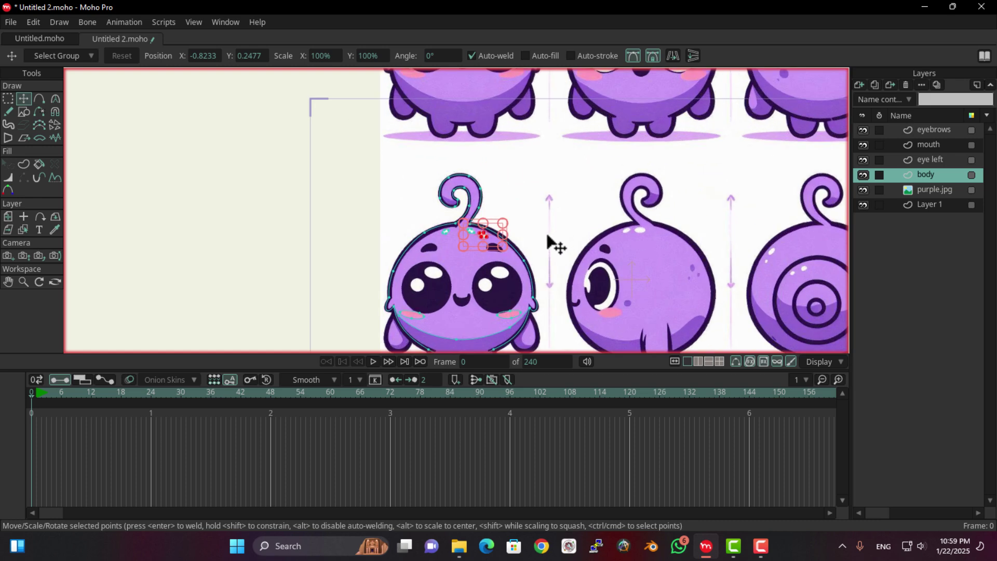
pyautogui.moveTo(507, 316); pyautogui.dragTo(510, 272)
pyautogui.scroll(5, 448, 325)
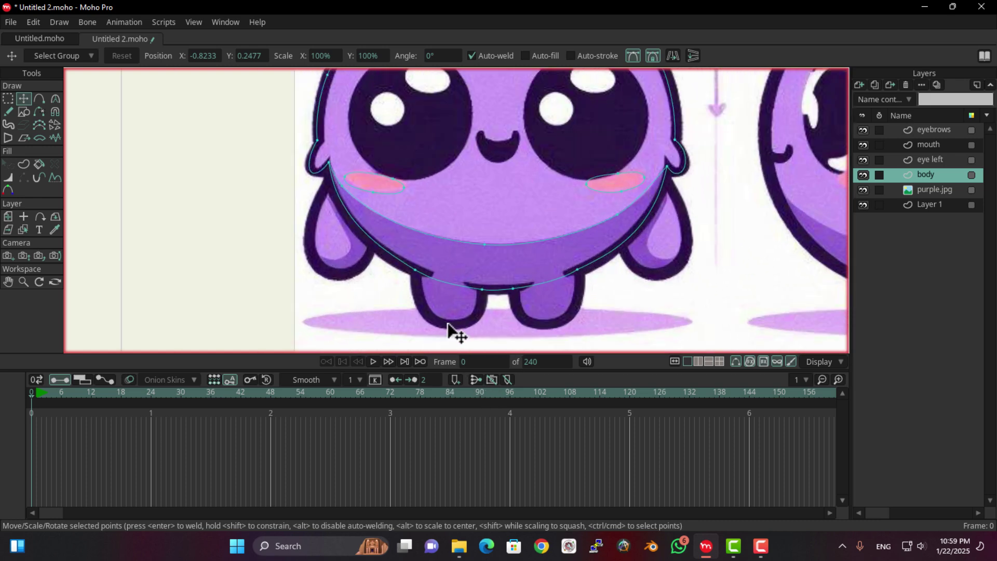
pyautogui.click(484, 288)
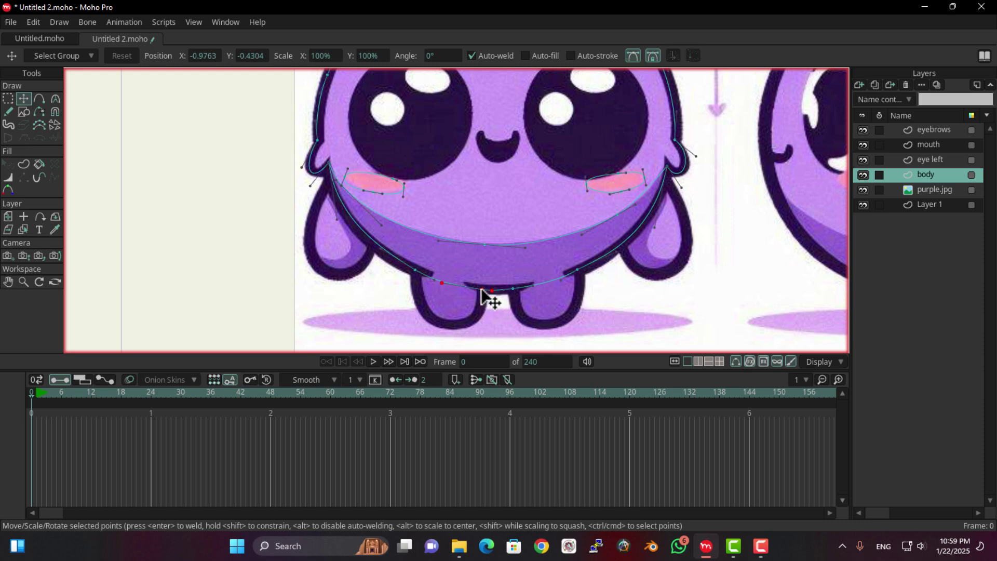
pyautogui.moveTo(482, 290); pyautogui.dragTo(480, 288)
pyautogui.click(37, 103)
pyautogui.scroll(2, 587, 292)
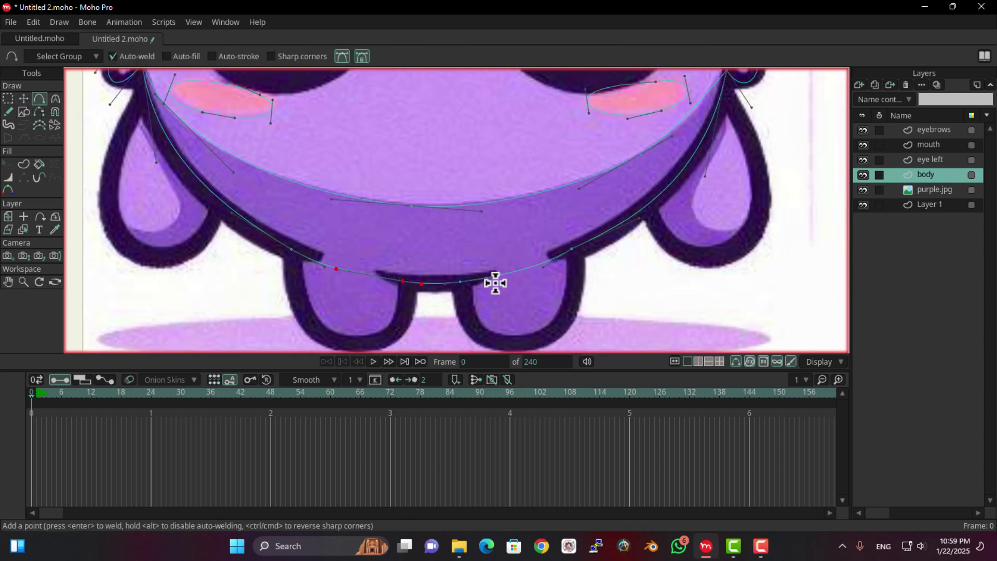
# - Add a vector layer named leg right between the purple.jpg reference and the body layer
pyautogui.click(938, 190)
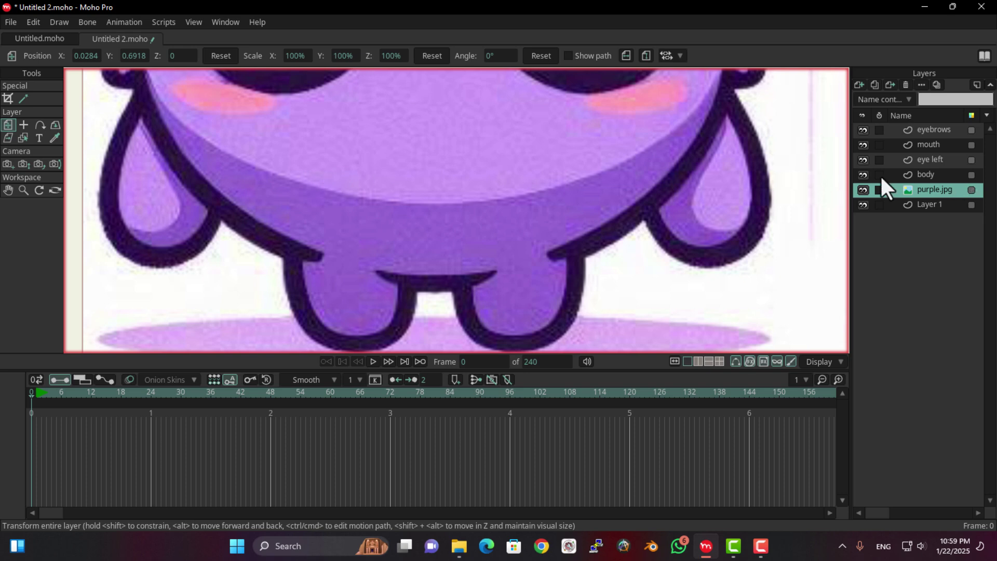
pyautogui.click(860, 85)
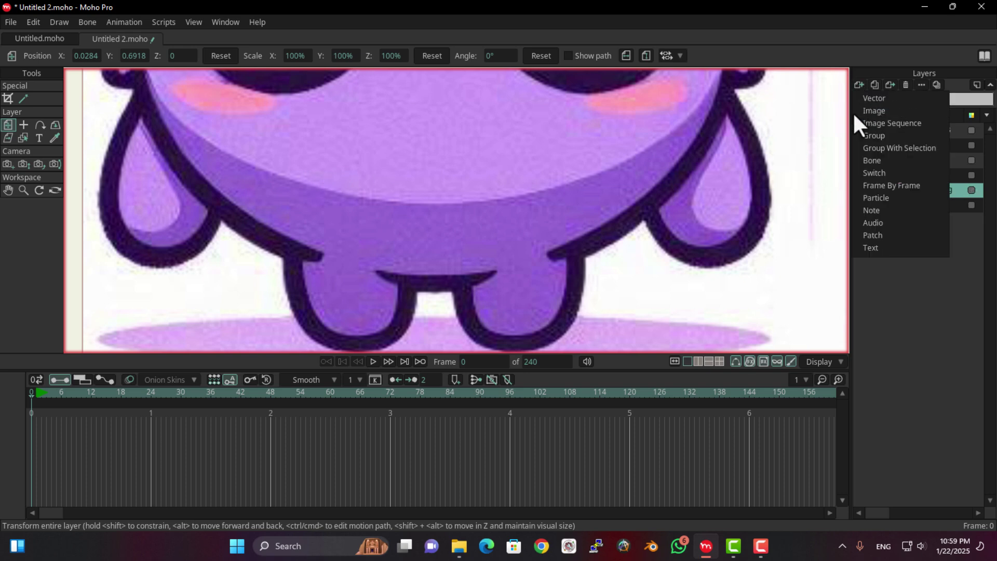
pyautogui.click(872, 104)
pyautogui.scroll(2, 405, 270)
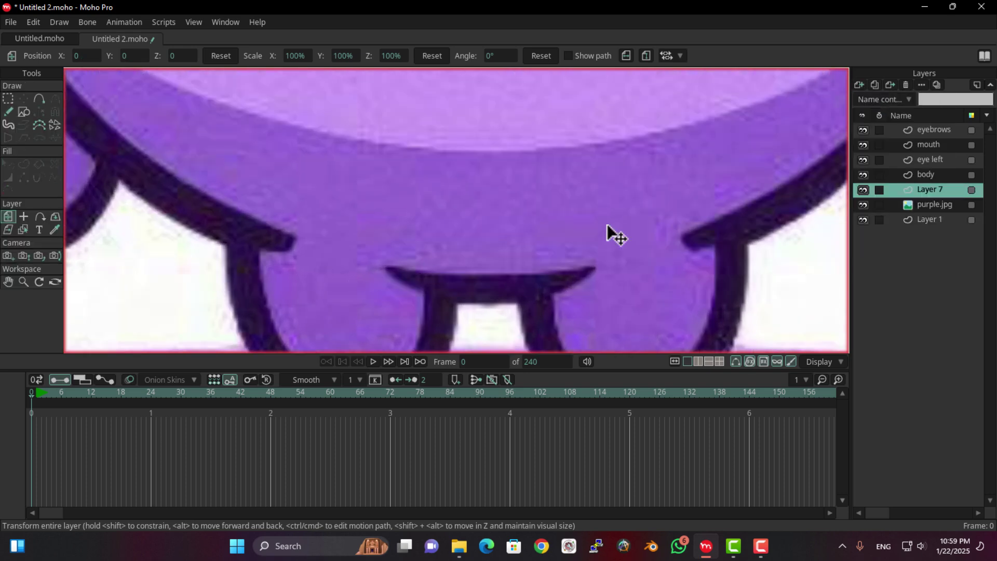
pyautogui.doubleClick(918, 193)
pyautogui.write('face')
pyautogui.press('Return')
pyautogui.doubleClick(938, 189)
pyautogui.write('leg right')
pyautogui.press('Return')
# - Trace a rough closed curve with Add Point around the front-view character's right-hand leg, extending up into the body
pyautogui.moveTo(550, 319); pyautogui.dragTo(524, 225)
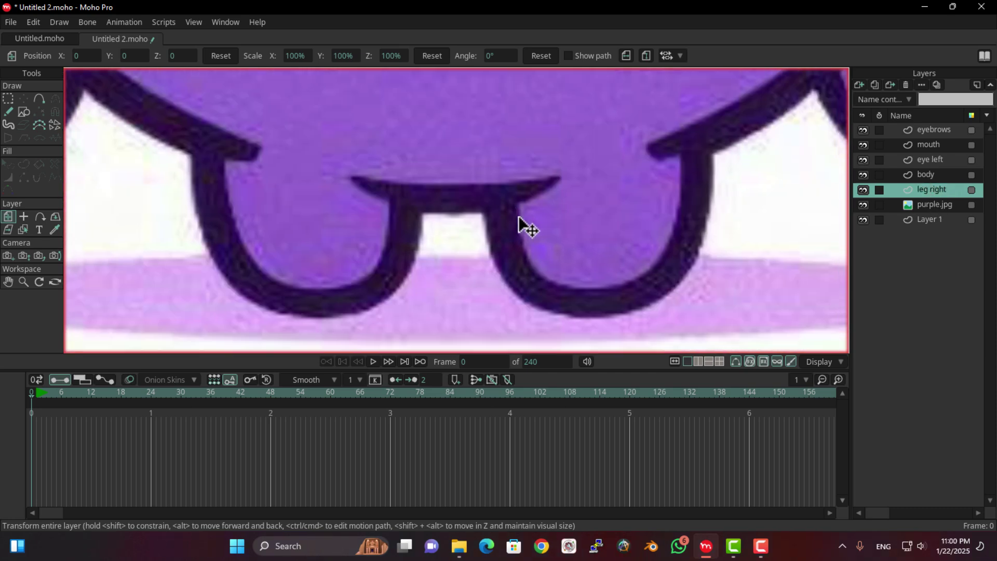
pyautogui.click(36, 99)
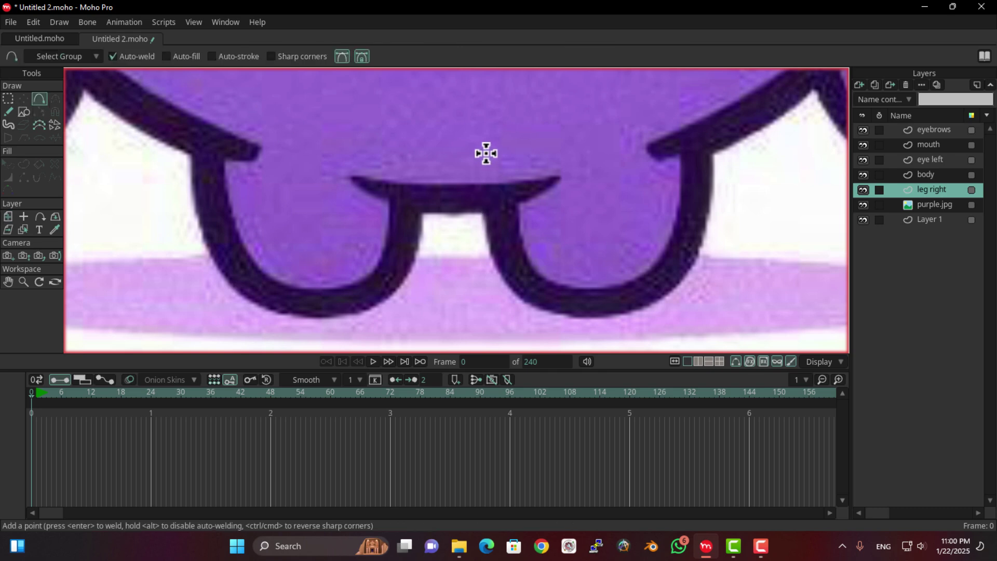
pyautogui.moveTo(490, 148)
pyautogui.mouseDown()
pyautogui.moveTo(503, 256)
pyautogui.moveTo(498, 206)
pyautogui.moveTo(579, 305)
pyautogui.moveTo(525, 305)
pyautogui.moveTo(603, 304)
pyautogui.moveTo(706, 208)
pyautogui.moveTo(706, 220)
pyautogui.moveTo(700, 164)
pyautogui.moveTo(681, 155)
pyautogui.moveTo(708, 305)
pyautogui.mouseUp()
pyautogui.click(699, 156)
pyautogui.moveTo(705, 262); pyautogui.dragTo(515, 319)
pyautogui.scroll(-3, 501, 319)
pyautogui.moveTo(527, 252); pyautogui.dragTo(568, 116)
pyautogui.scroll(3, 462, 330)
pyautogui.moveTo(546, 189); pyautogui.dragTo(549, 267)
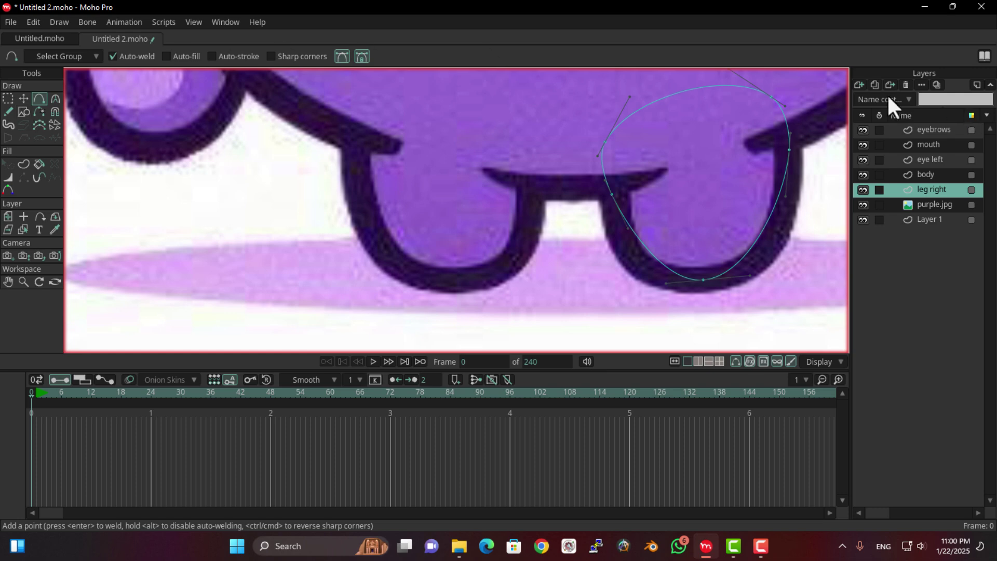
# - Add a vector layer named leg lef above the leg right layer
pyautogui.click(858, 86)
pyautogui.click(890, 182)
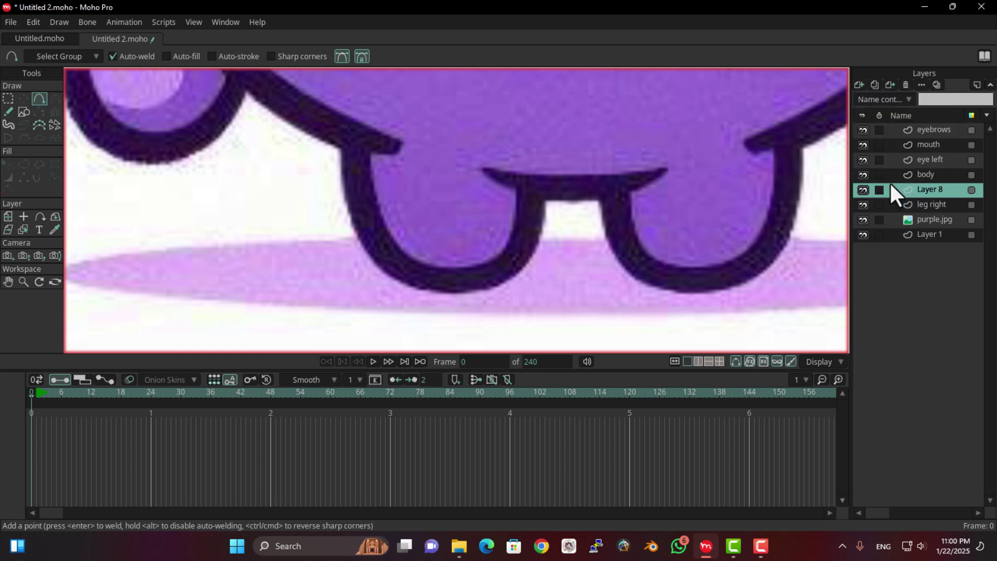
pyautogui.doubleClick(927, 193)
pyautogui.write('leg lef')
pyautogui.press('Return')
# - Adjust the curve handles of the leg right shape so its bottom and inner side follow the reference leg outline
pyautogui.click(928, 206)
pyautogui.moveTo(678, 251); pyautogui.dragTo(439, 281)
pyautogui.click(23, 98)
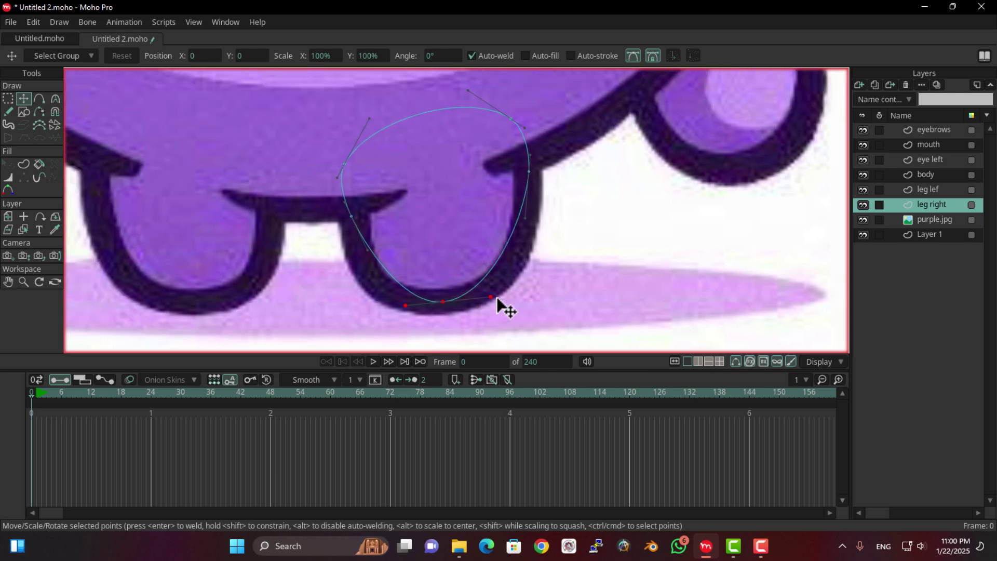
pyautogui.moveTo(492, 297); pyautogui.dragTo(534, 300)
pyautogui.moveTo(409, 304); pyautogui.dragTo(372, 315)
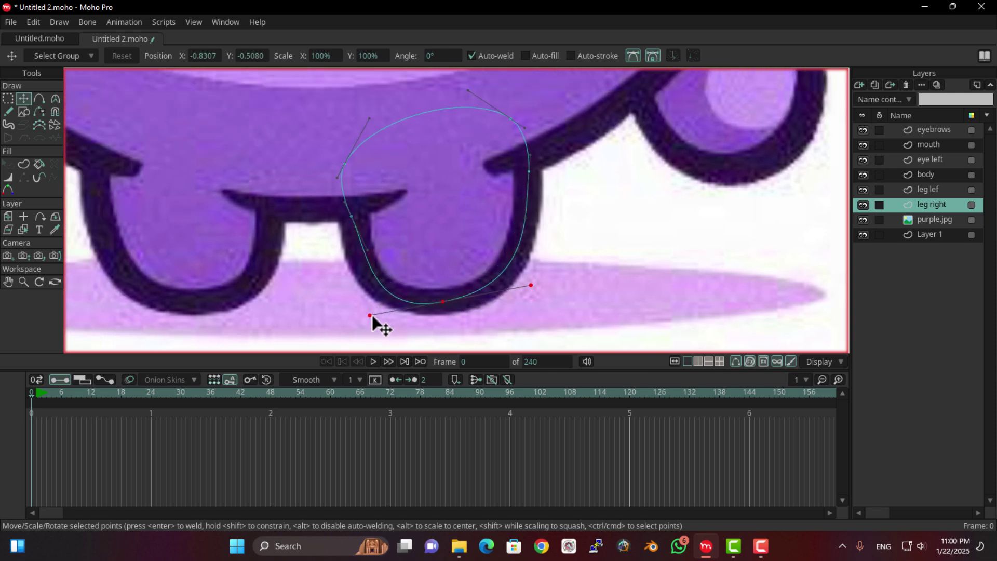
pyautogui.moveTo(368, 251); pyautogui.dragTo(357, 253)
pyautogui.moveTo(338, 167); pyautogui.dragTo(361, 128)
pyautogui.moveTo(448, 157); pyautogui.dragTo(419, 202)
pyautogui.scroll(-2, 391, 297)
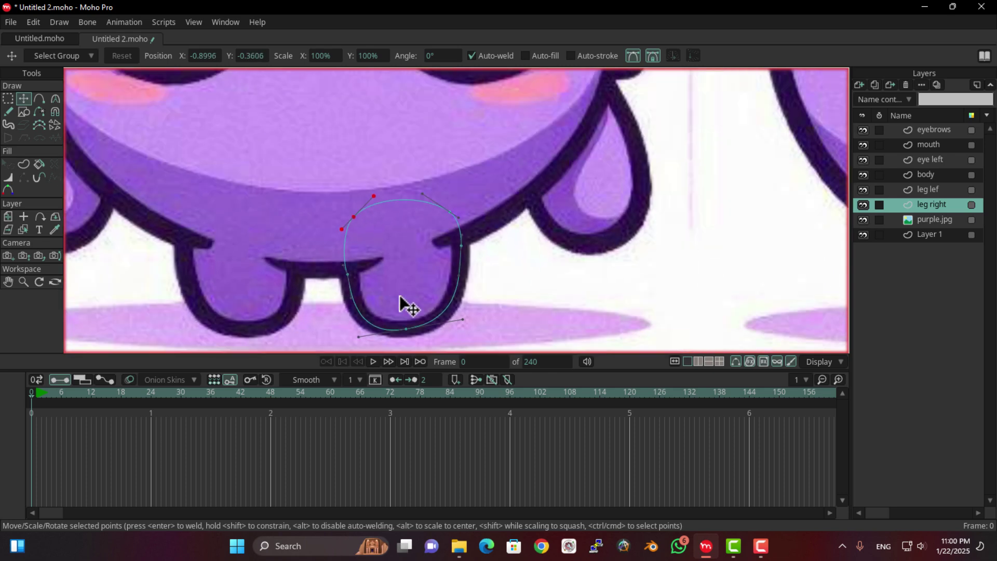
pyautogui.click(405, 330)
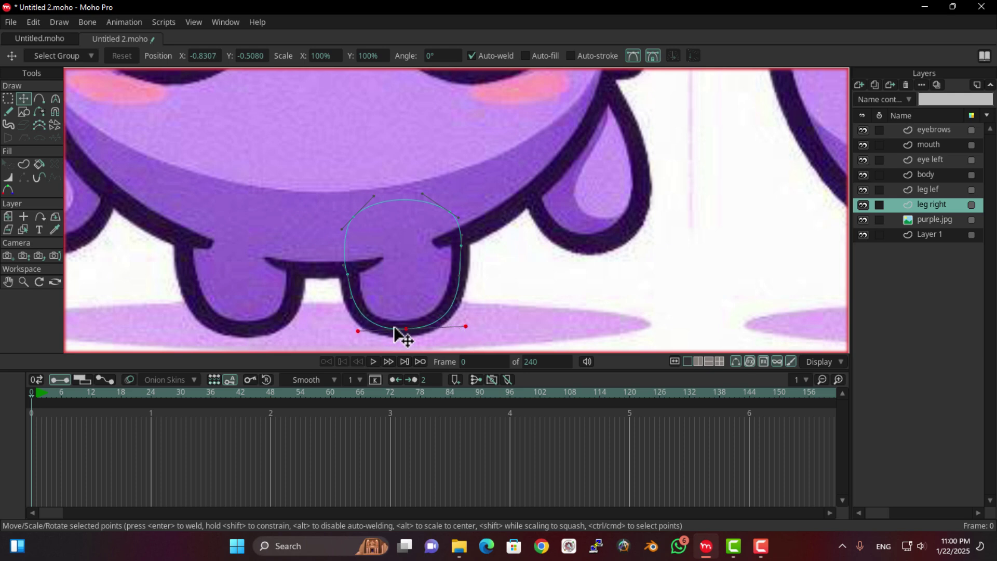
# - Nudge the bottom point of the leg right shape slightly down, and rename the leg lef layer as leg left
pyautogui.moveTo(399, 330); pyautogui.dragTo(399, 332)
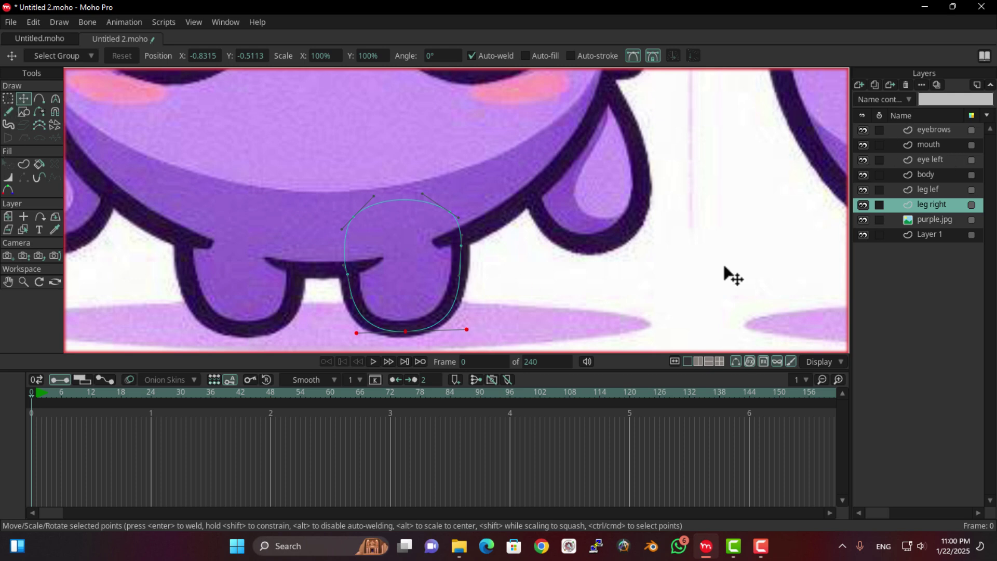
pyautogui.click(934, 220)
pyautogui.click(933, 189)
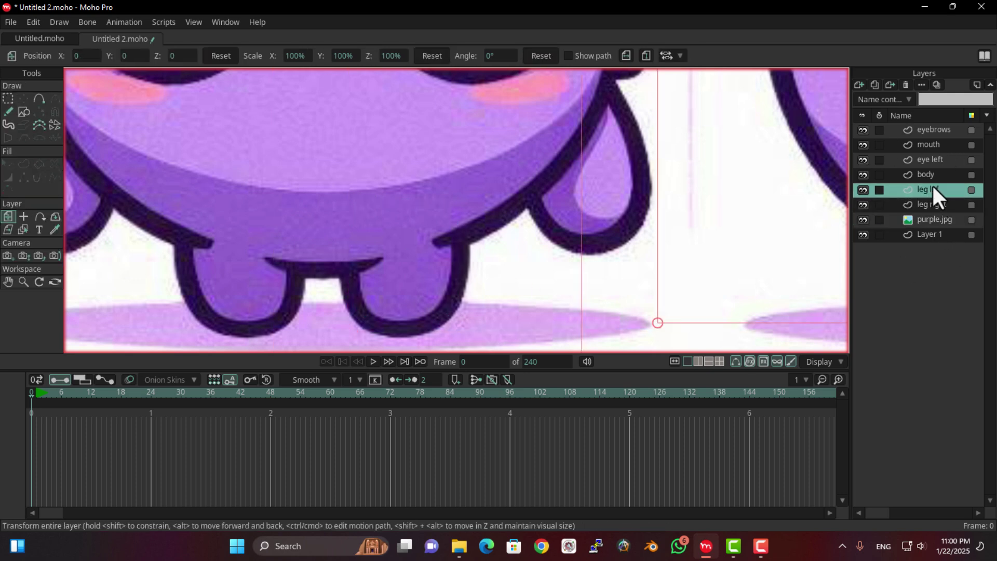
pyautogui.doubleClick(937, 188)
pyautogui.press('Return')
# - Trace a rough closed curve with Add Point around the front-view character's left-hand leg, extending up into the body
pyautogui.click(39, 99)
pyautogui.moveTo(235, 223); pyautogui.dragTo(363, 227)
pyautogui.scroll(2, 318, 289)
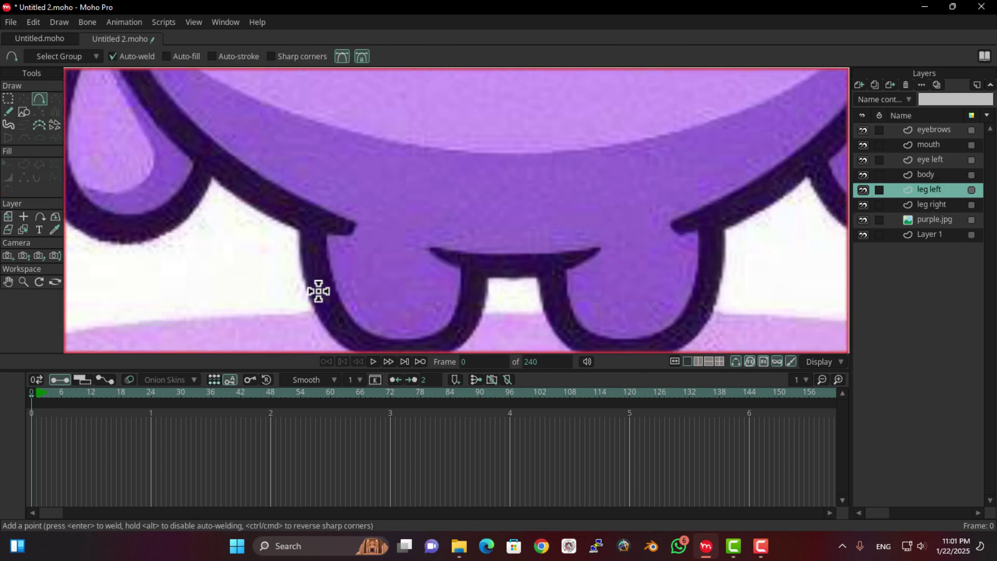
pyautogui.moveTo(309, 169)
pyautogui.mouseDown()
pyautogui.moveTo(313, 318)
pyautogui.moveTo(365, 346)
pyautogui.mouseUp()
pyautogui.moveTo(365, 346)
pyautogui.mouseDown()
pyautogui.moveTo(337, 271)
pyautogui.moveTo(363, 276)
pyautogui.moveTo(430, 229)
pyautogui.moveTo(451, 184)
pyautogui.moveTo(443, 169)
pyautogui.moveTo(467, 266)
pyautogui.mouseUp()
pyautogui.click(451, 183)
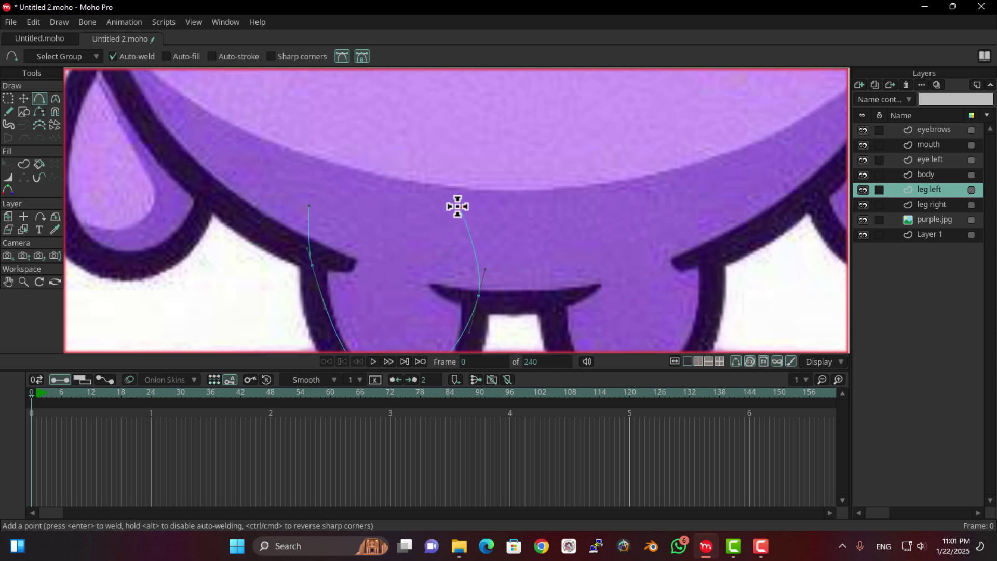
pyautogui.click(448, 202)
pyautogui.click(309, 205)
# - Adjust the points and curve handles of the leg left shape so its sides and bottom follow the reference leg outline
pyautogui.click(23, 99)
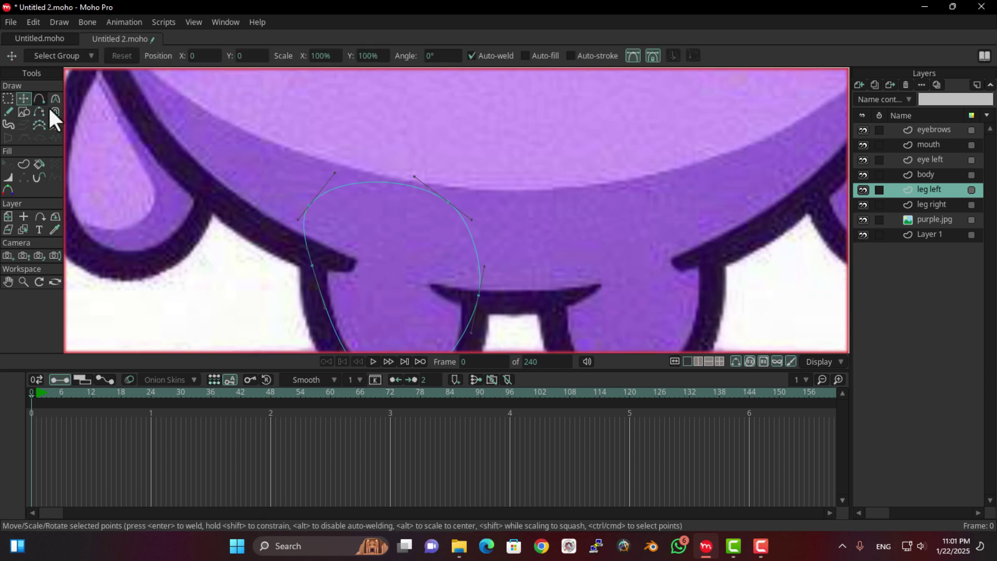
pyautogui.moveTo(331, 205); pyautogui.dragTo(353, 137)
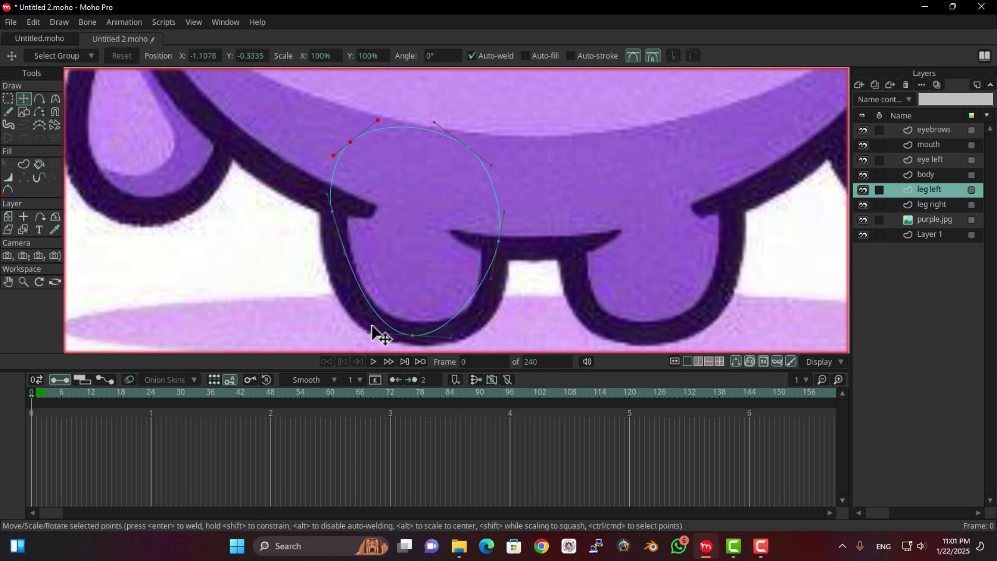
pyautogui.moveTo(370, 331); pyautogui.dragTo(338, 332)
pyautogui.moveTo(346, 254); pyautogui.dragTo(335, 259)
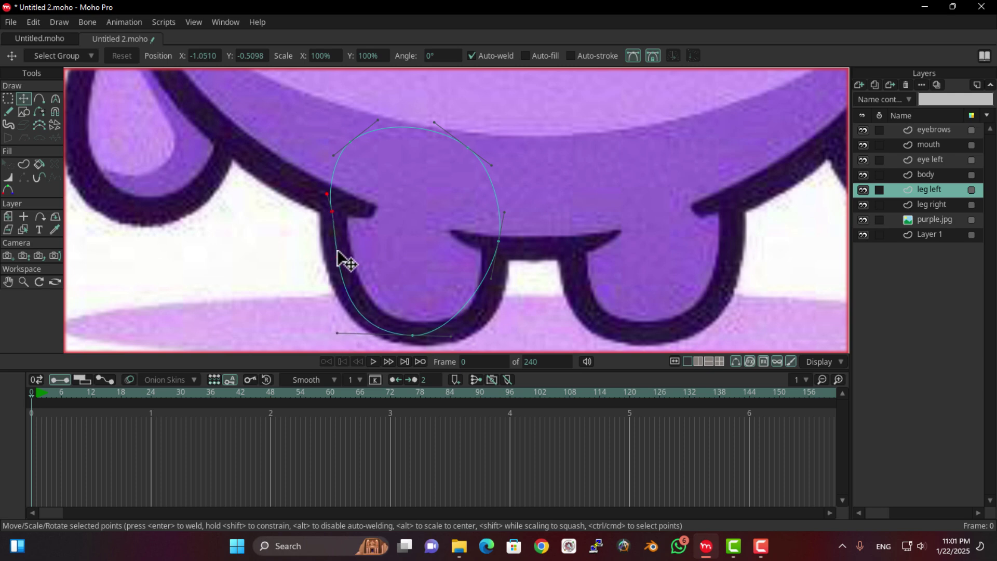
pyautogui.moveTo(452, 337); pyautogui.dragTo(485, 339)
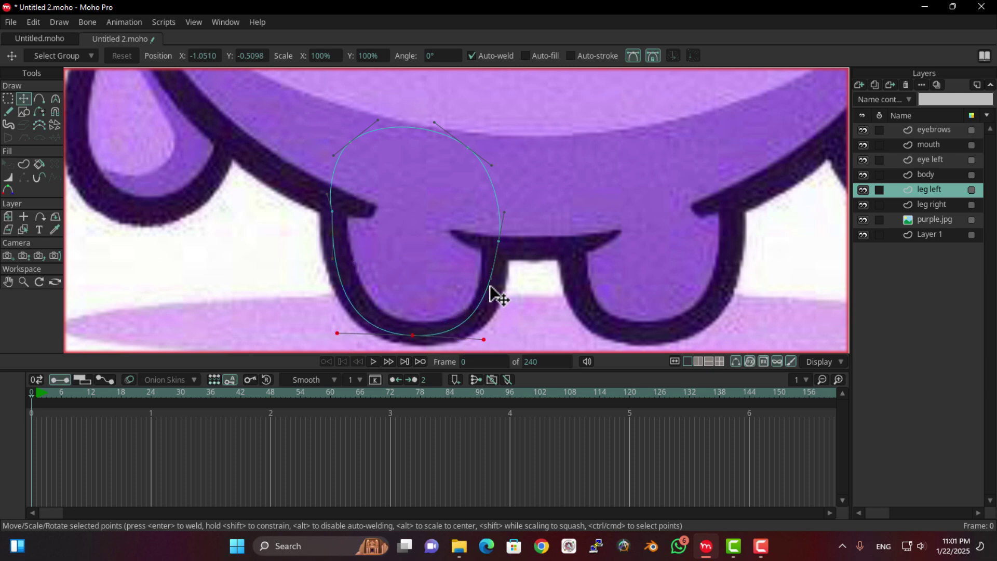
pyautogui.moveTo(491, 280); pyautogui.dragTo(501, 279)
pyautogui.scroll(-3, 497, 284)
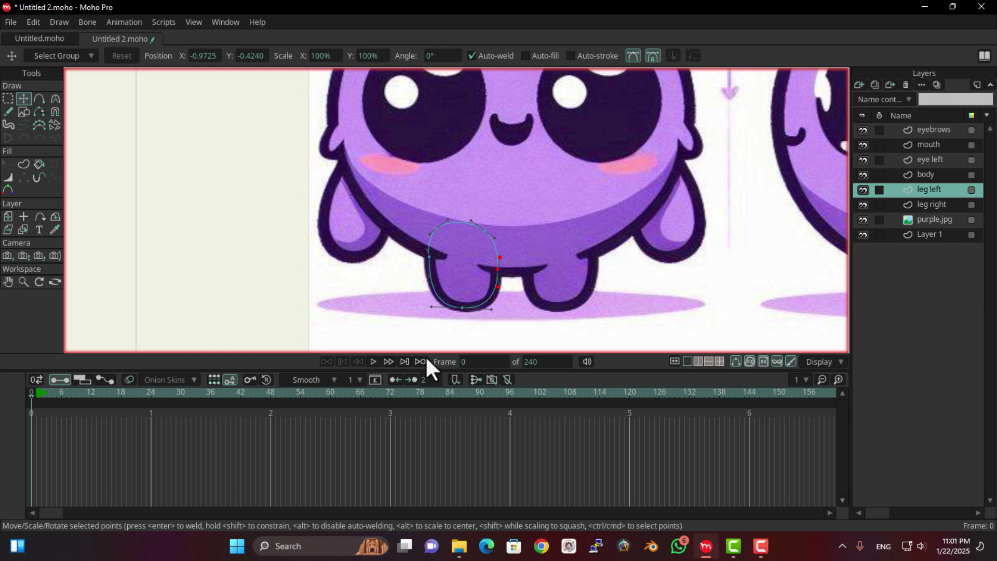
pyautogui.scroll(3, 460, 327)
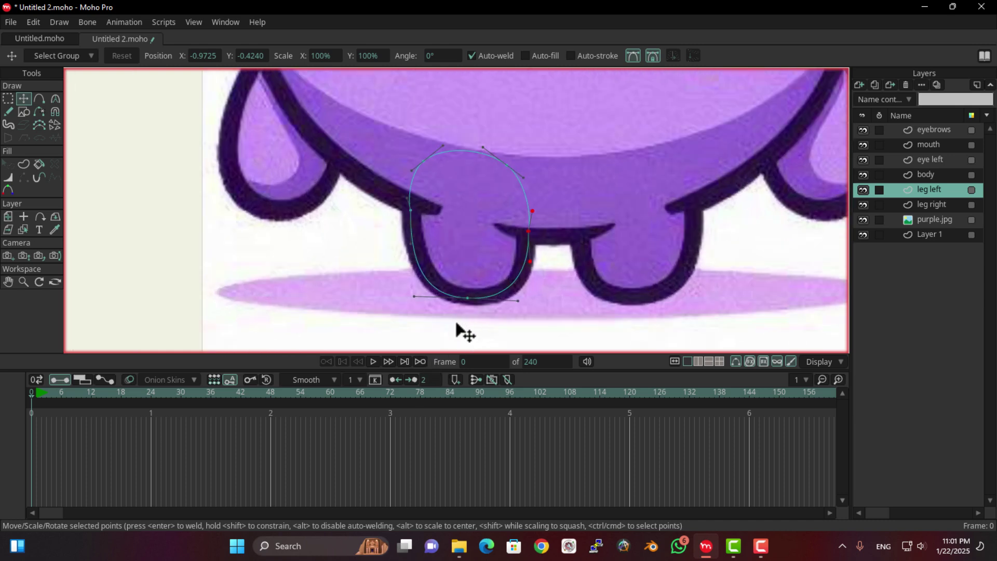
pyautogui.scroll(-2, 347, 288)
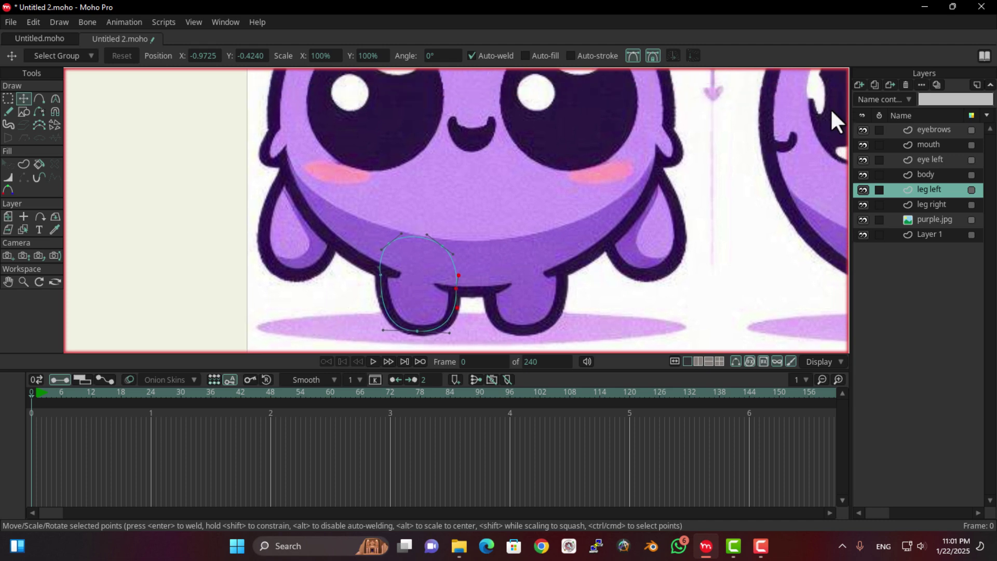
# - Add a vector layer directly above the body layer and name it left hfront
pyautogui.click(926, 176)
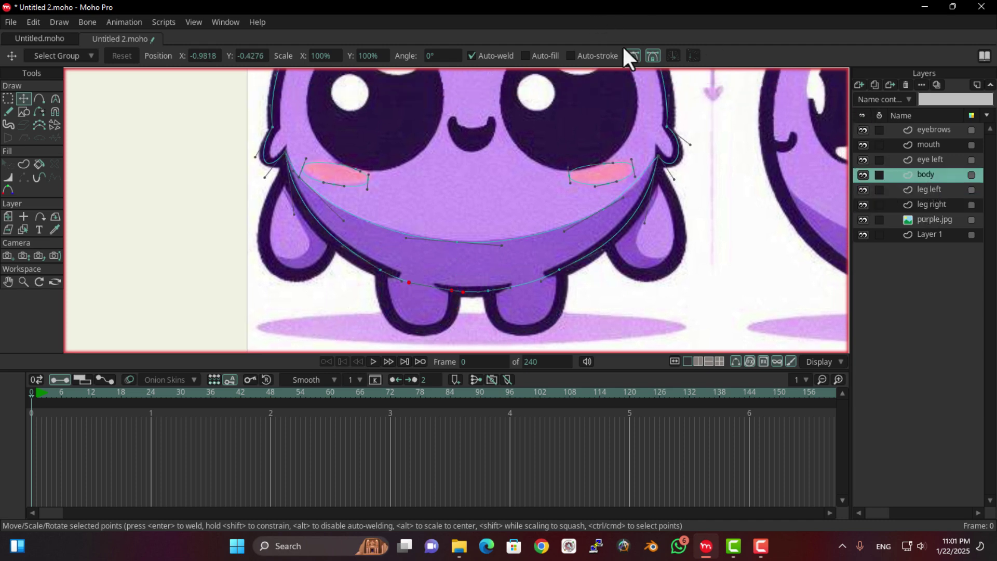
pyautogui.press('F9')
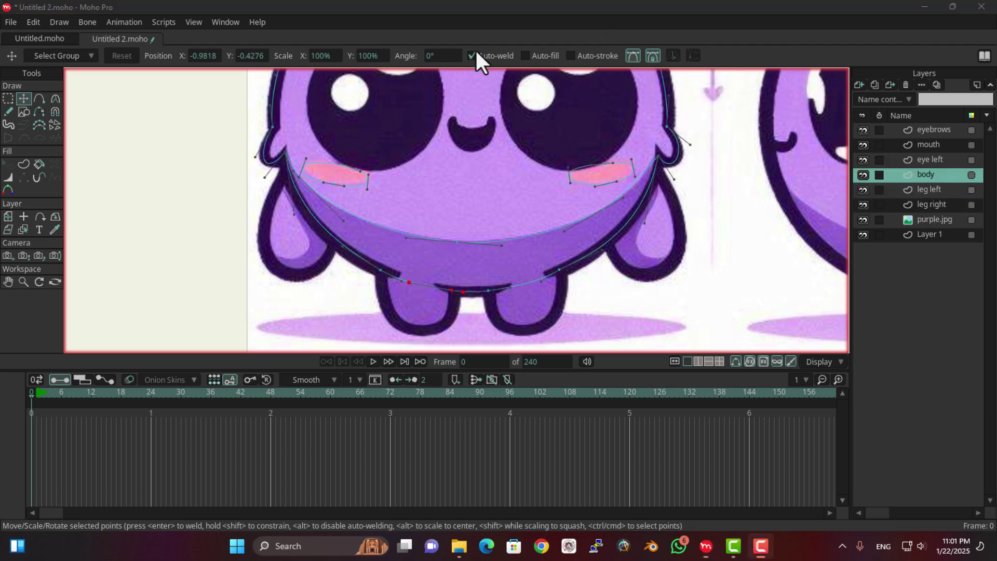
pyautogui.click(860, 85)
pyautogui.click(874, 98)
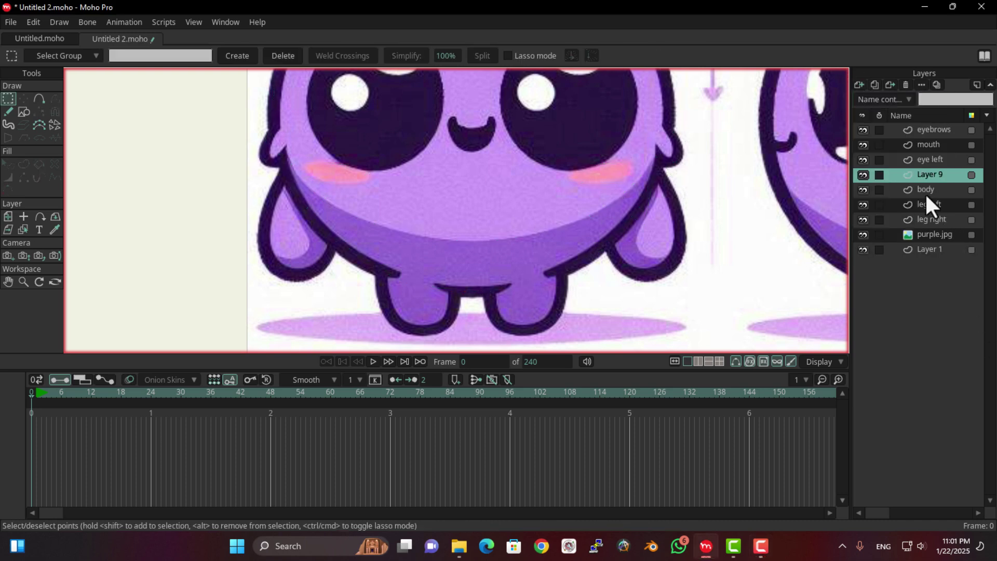
pyautogui.doubleClick(930, 173)
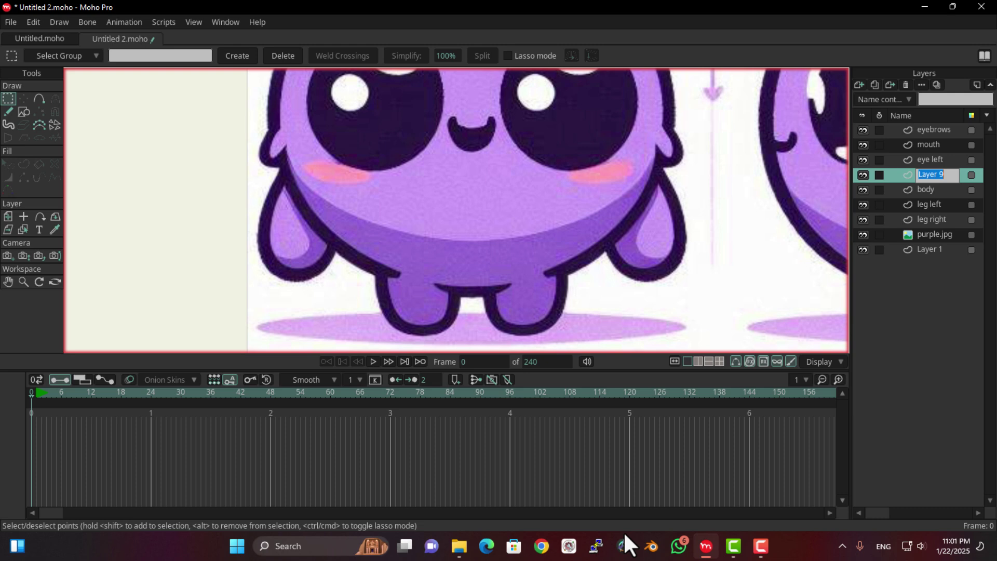
pyautogui.write('le')
pyautogui.write('ft hand ft')
pyautogui.press('Return')
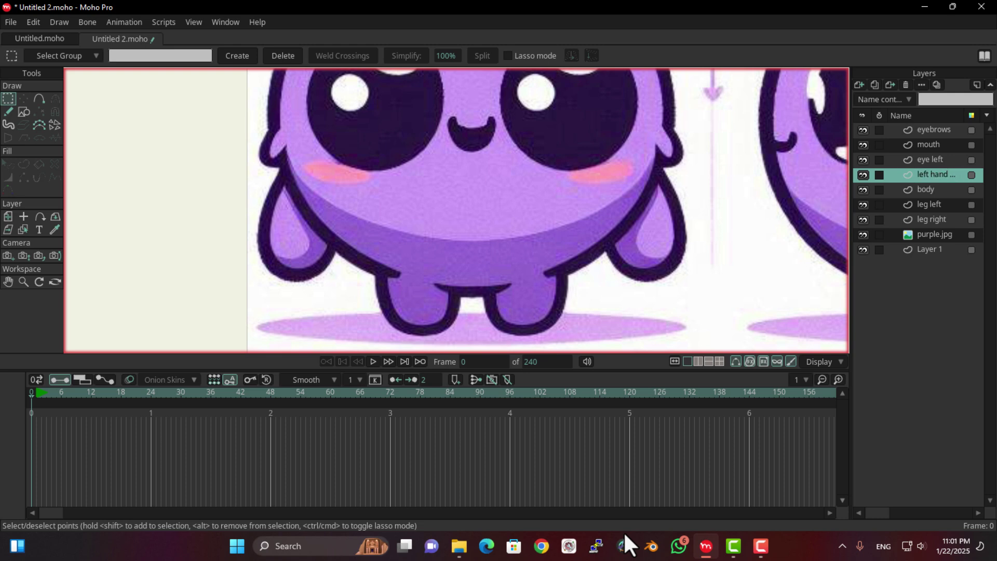
pyautogui.doubleClick(937, 178)
pyautogui.moveTo(937, 176); pyautogui.dragTo(942, 175)
pyautogui.click(929, 177)
pyautogui.click(936, 346)
# - Trace a rough closed curve with Add Point around the front-view character's left-hand arm, overlapping into the body
pyautogui.click(39, 98)
pyautogui.scroll(3, 153, 189)
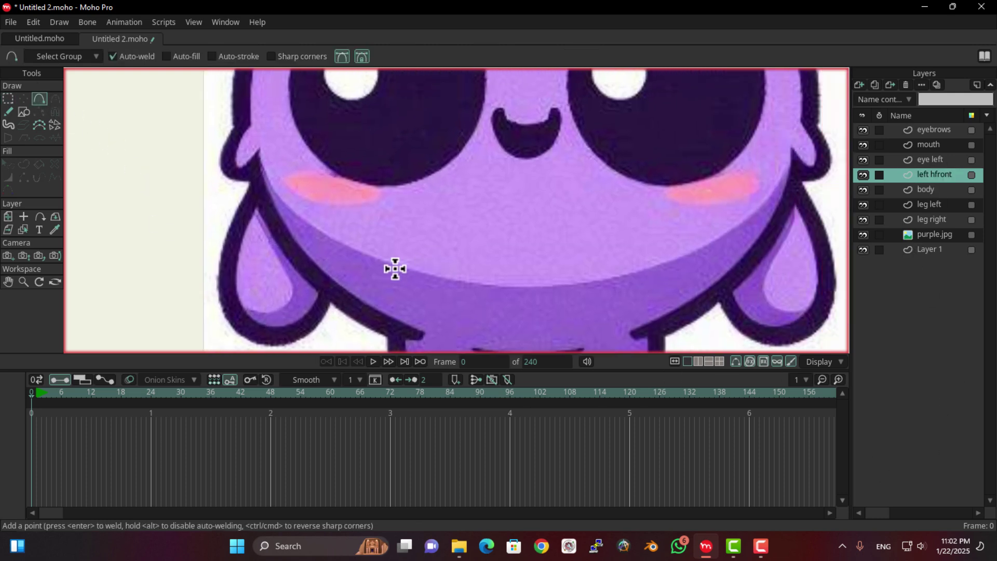
pyautogui.moveTo(263, 184)
pyautogui.mouseDown()
pyautogui.moveTo(225, 256)
pyautogui.moveTo(234, 322)
pyautogui.moveTo(224, 294)
pyautogui.moveTo(246, 331)
pyautogui.moveTo(350, 263)
pyautogui.moveTo(287, 162)
pyautogui.moveTo(263, 180)
pyautogui.mouseUp()
pyautogui.hscroll(2, 354, 222)
# - Adjust the top, bottom and inner-side points and handles of the left hfront shape to fit the reference arm outline
pyautogui.click(23, 99)
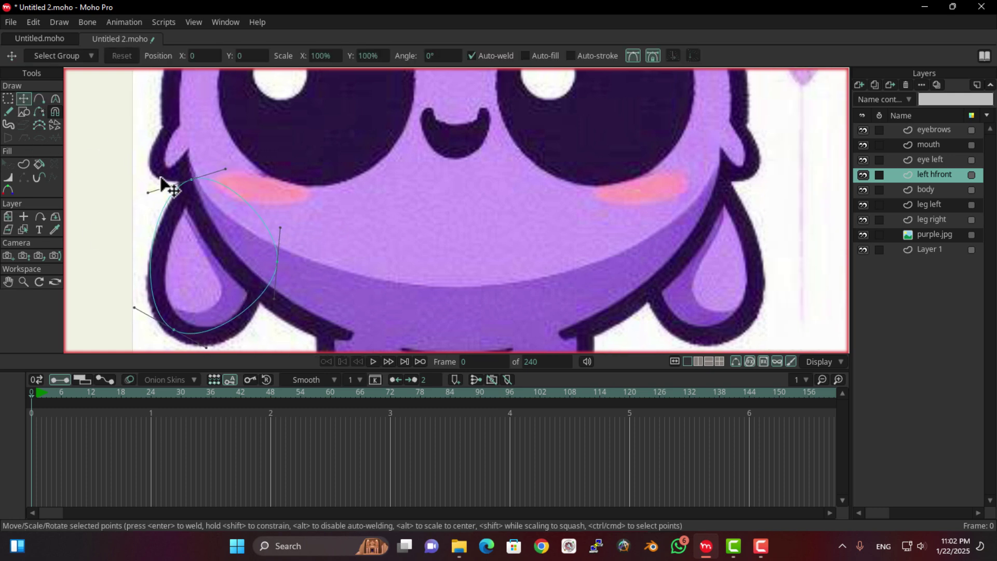
pyautogui.moveTo(195, 185); pyautogui.dragTo(204, 185)
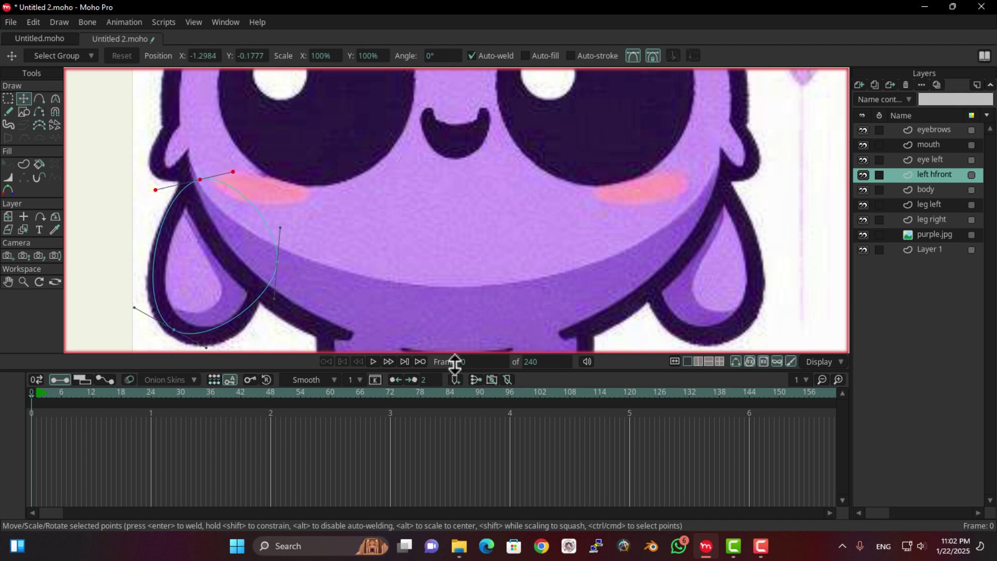
pyautogui.moveTo(204, 335)
pyautogui.mouseDown()
pyautogui.moveTo(195, 298)
pyautogui.moveTo(209, 318)
pyautogui.mouseUp()
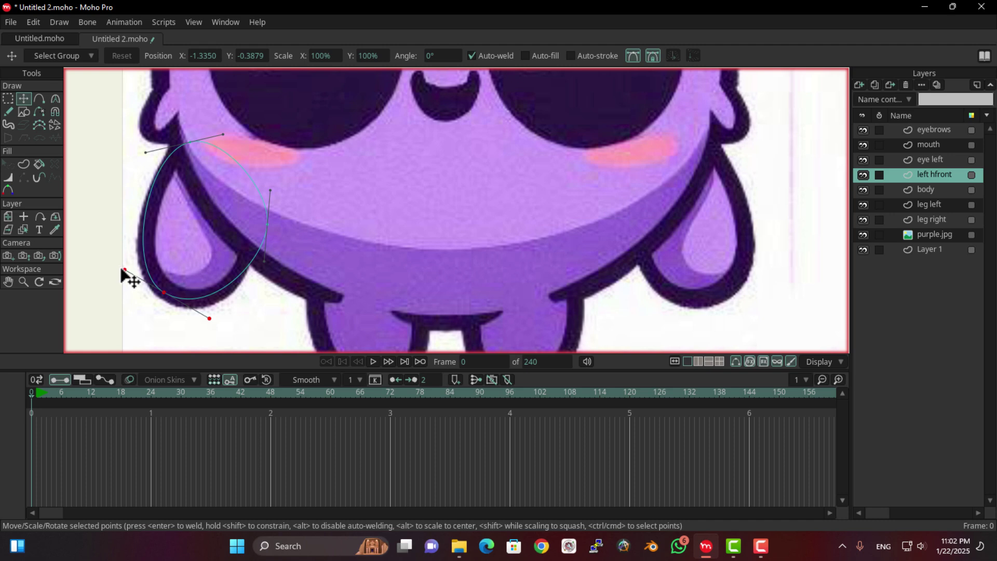
pyautogui.moveTo(130, 270)
pyautogui.mouseDown()
pyautogui.moveTo(120, 270)
pyautogui.moveTo(129, 270)
pyautogui.mouseUp()
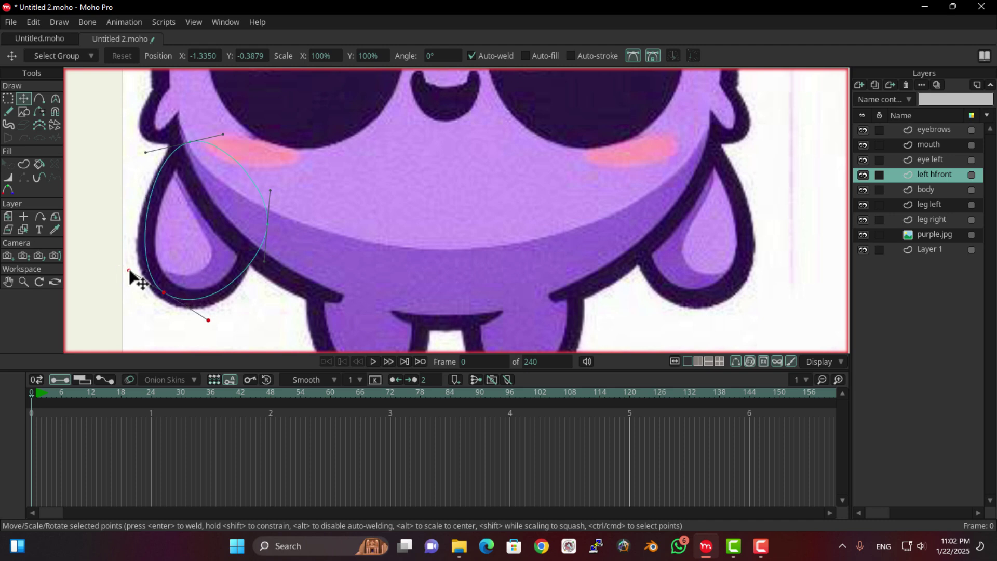
pyautogui.moveTo(195, 141); pyautogui.dragTo(197, 142)
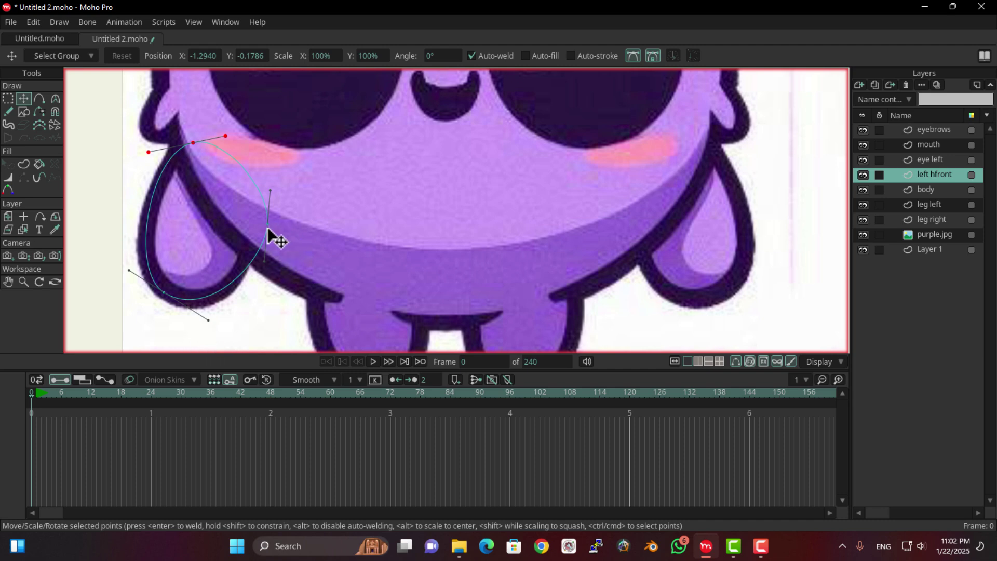
pyautogui.moveTo(267, 225); pyautogui.dragTo(265, 251)
pyautogui.scroll(-4, 265, 251)
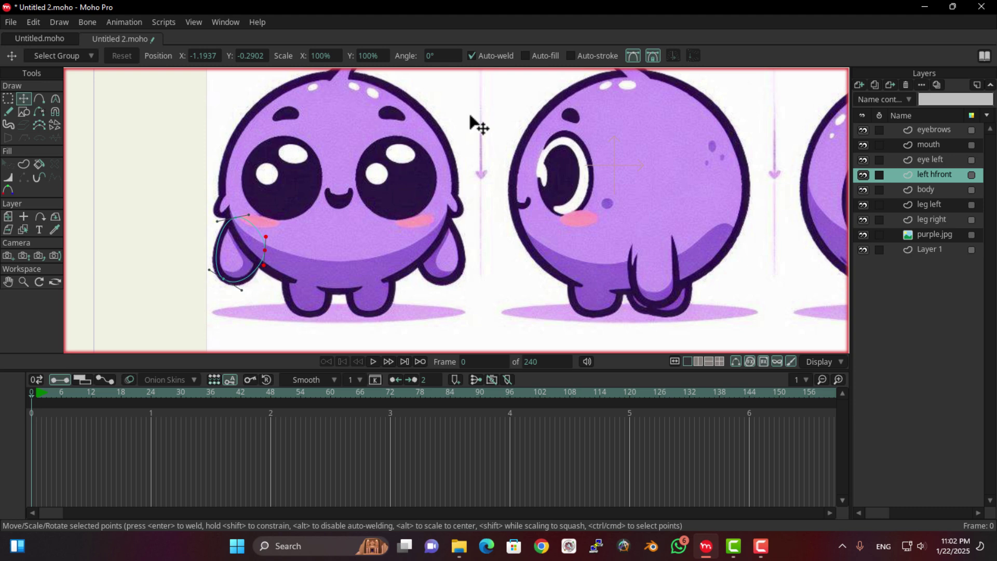
pyautogui.scroll(4, 218, 207)
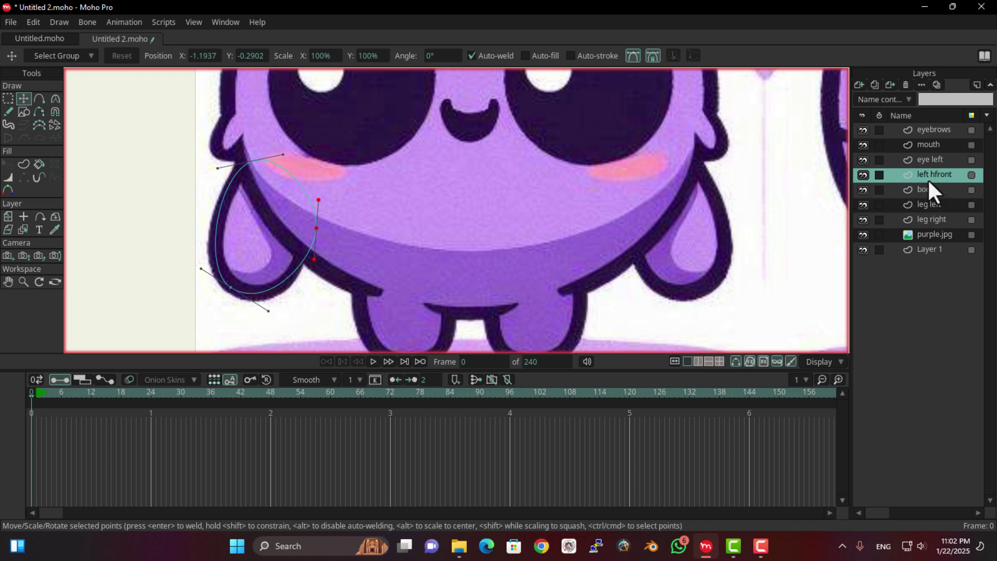
# - Duplicate the left hfront layer, place the copy directly below the body layer and name it left hback
pyautogui.click(875, 84)
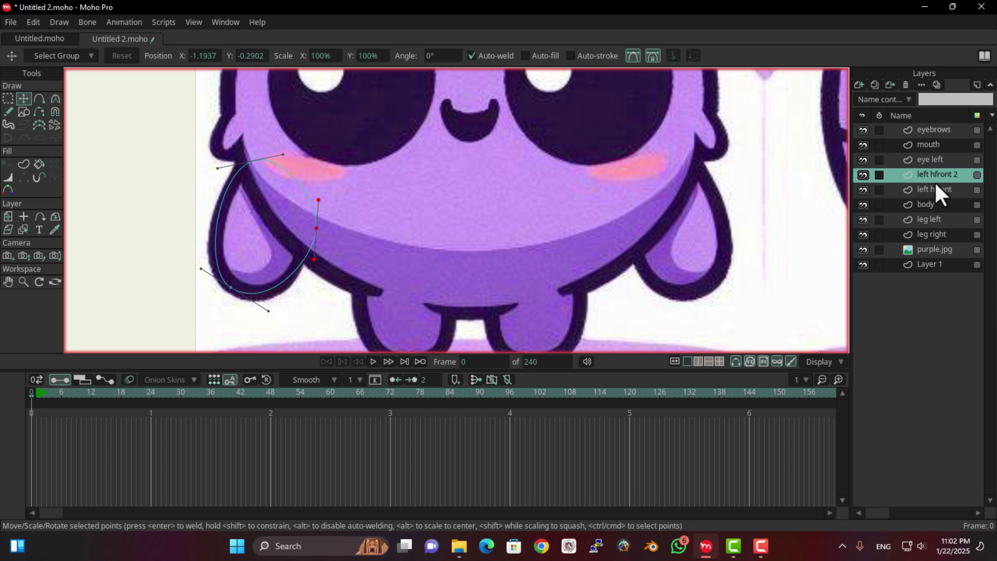
pyautogui.moveTo(936, 184); pyautogui.dragTo(969, 205)
pyautogui.doubleClick(934, 206)
pyautogui.click(938, 206)
pyautogui.write('back')
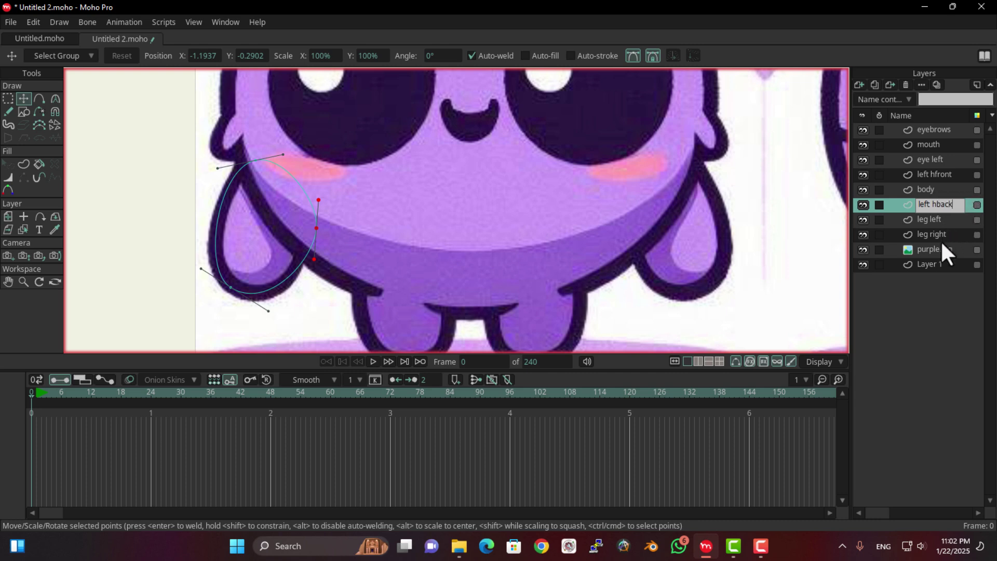
pyautogui.press('Return')
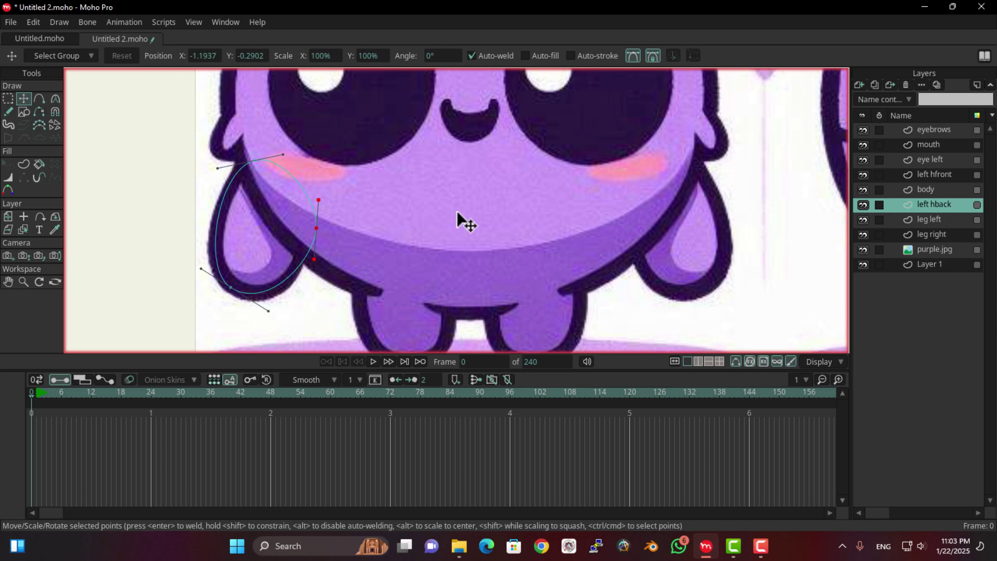
# - Trace the edge of the arm's light highlight with Add Point on left hback, welding both ends to the outer arm curve
pyautogui.moveTo(553, 229); pyautogui.dragTo(446, 229)
pyautogui.scroll(2, 97, 282)
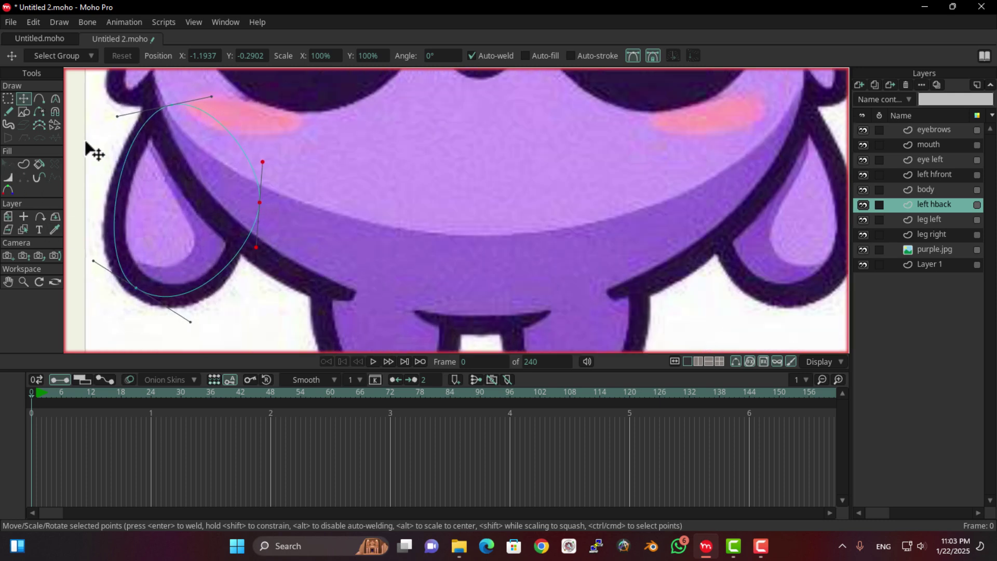
pyautogui.press('a')
pyautogui.scroll(3, 118, 249)
pyautogui.scroll(-1, 294, 272)
pyautogui.scroll(-1, 295, 273)
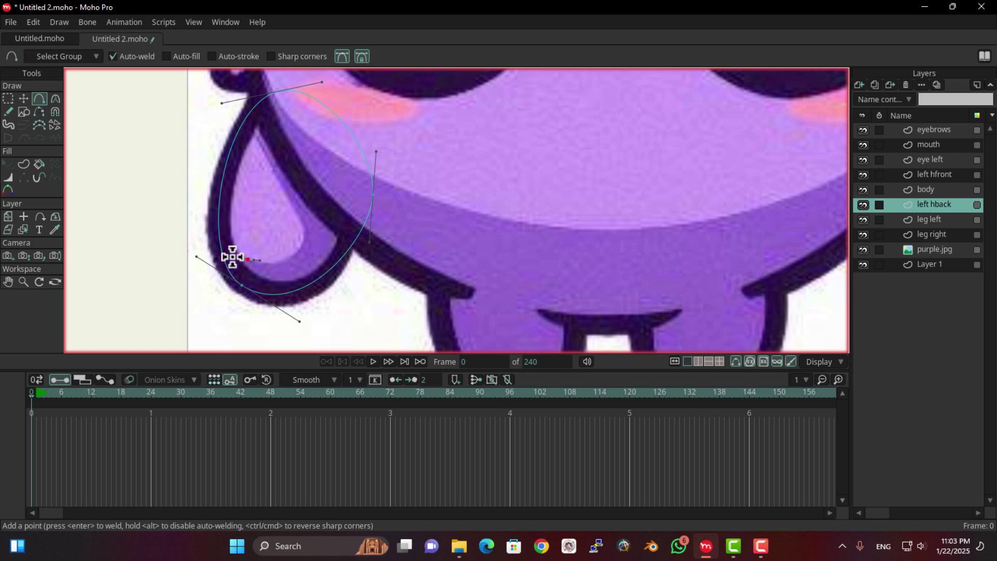
pyautogui.moveTo(223, 250); pyautogui.dragTo(262, 260)
pyautogui.moveTo(311, 247); pyautogui.dragTo(306, 238)
pyautogui.moveTo(265, 148); pyautogui.dragTo(260, 142)
pyautogui.moveTo(249, 117); pyautogui.dragTo(253, 119)
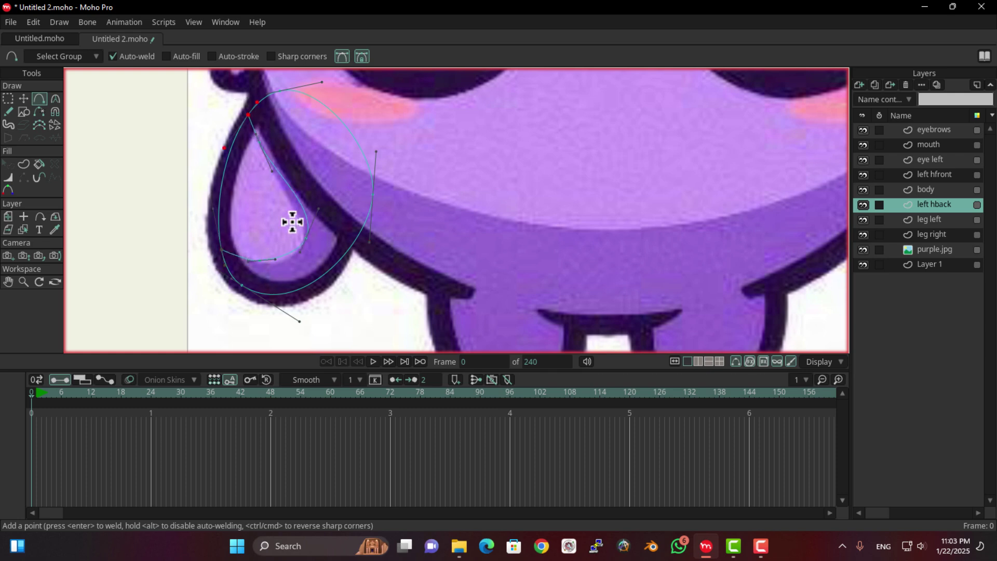
# - Adjust the highlight curve's lower inner point and handle on left hback to match the reference shading edge
pyautogui.scroll(-3, 289, 222)
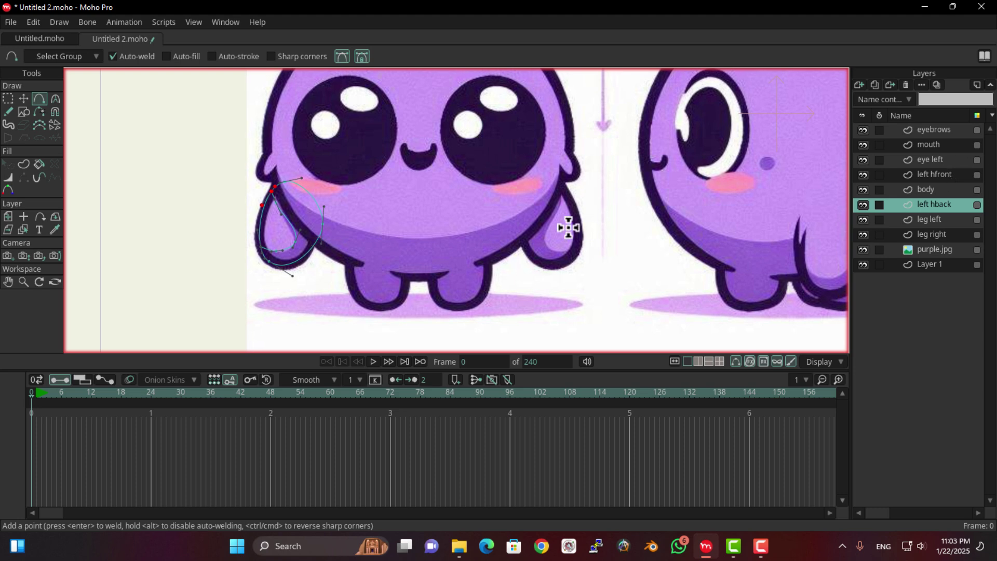
pyautogui.scroll(3, 363, 276)
pyautogui.scroll(2, 223, 220)
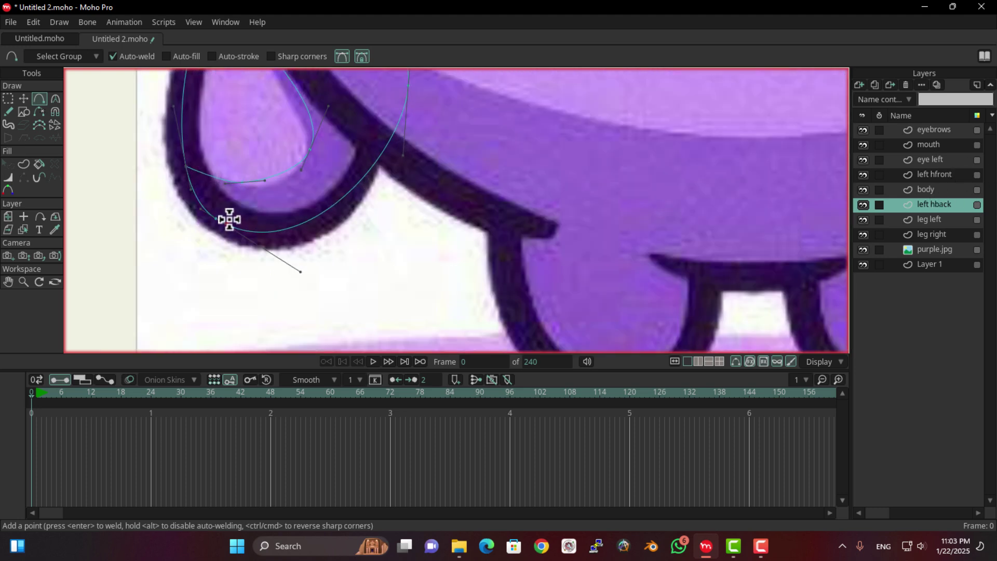
pyautogui.scroll(-3, 234, 214)
pyautogui.scroll(3, 238, 211)
pyautogui.click(23, 99)
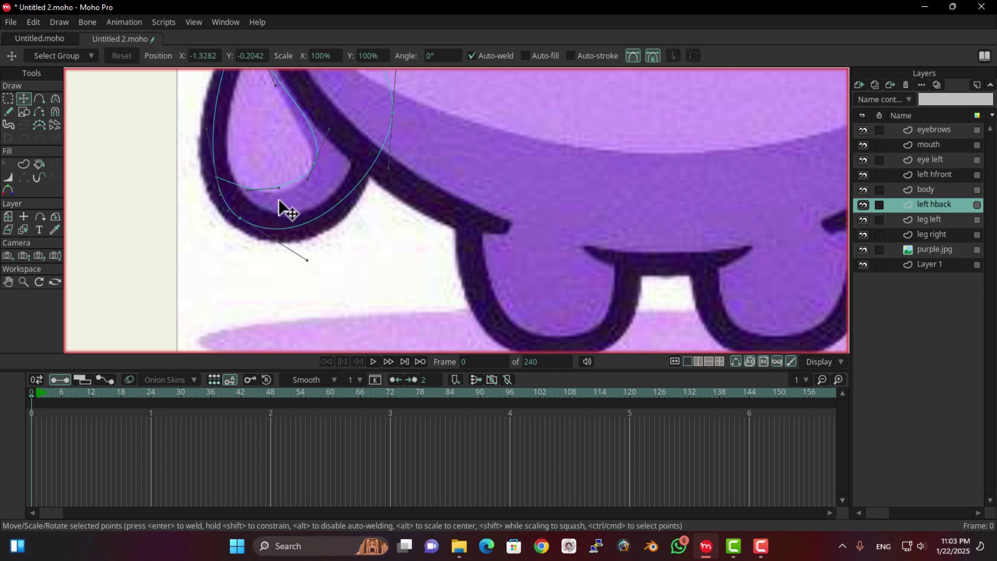
pyautogui.click(316, 164)
pyautogui.moveTo(317, 165); pyautogui.dragTo(312, 141)
pyautogui.scroll(-4, 311, 147)
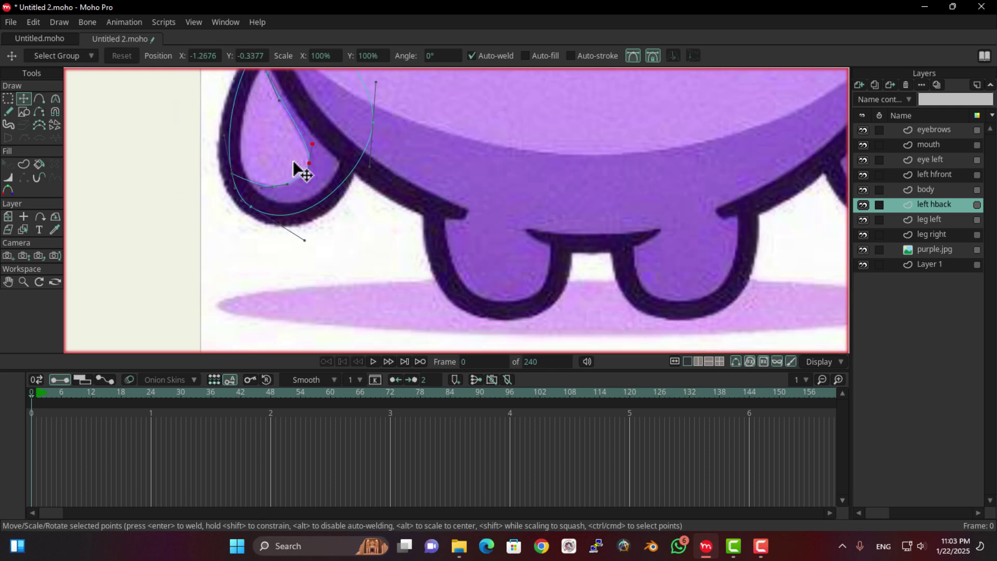
# - Copy all the arm points from left hback and use them to replace the existing outline on left hfront
pyautogui.press('g')
pyautogui.scroll(1, 404, 111)
pyautogui.moveTo(407, 112); pyautogui.dragTo(185, 264)
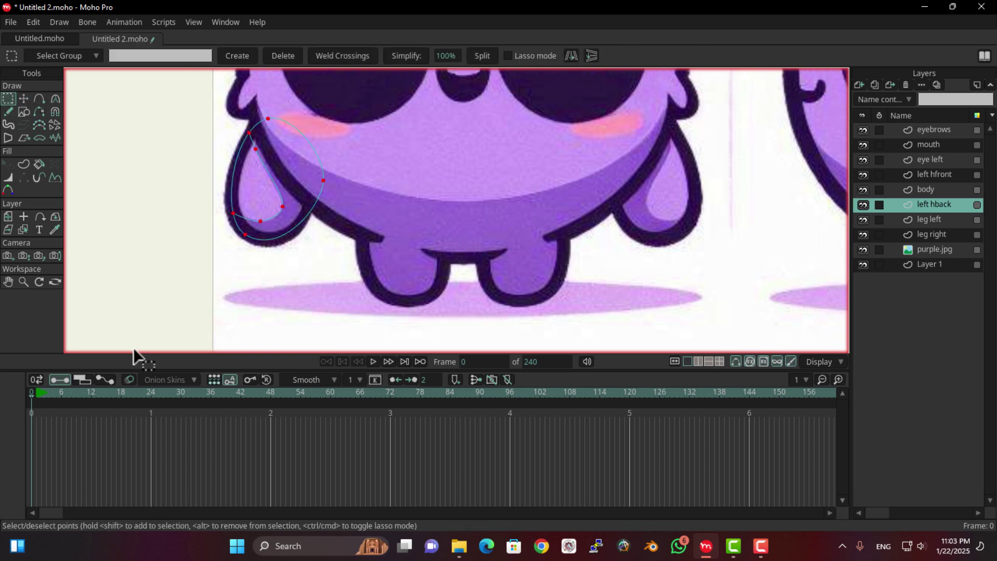
pyautogui.click(940, 174)
pyautogui.moveTo(368, 106); pyautogui.dragTo(196, 283)
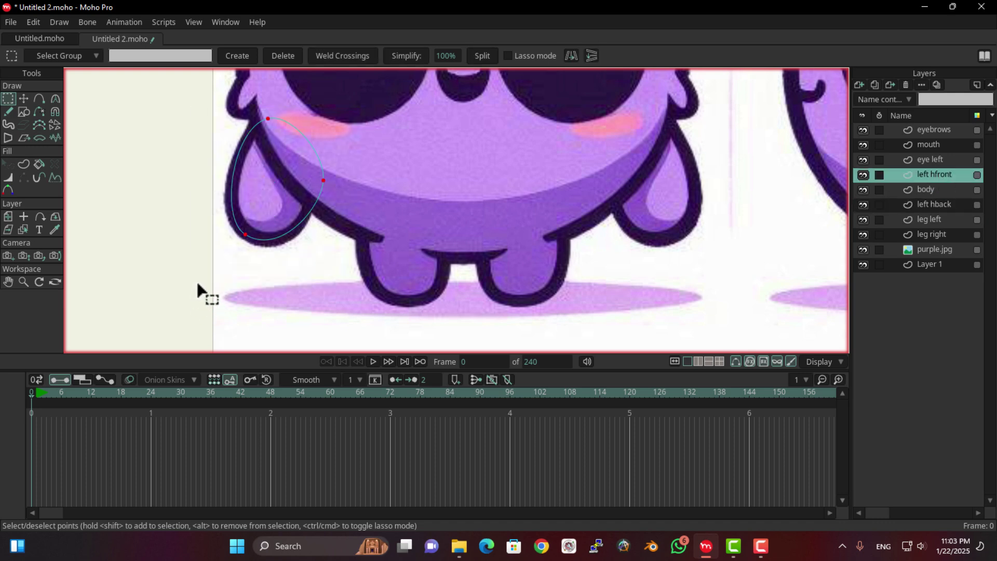
pyautogui.press('t')
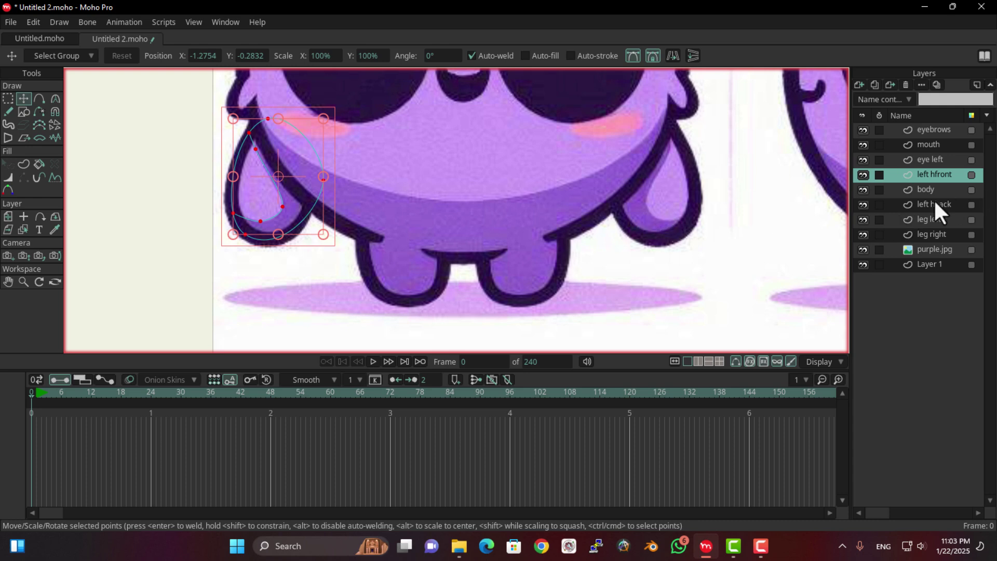
# - Create a new vector layer directly above left hfront and name it right hfront
pyautogui.click(863, 86)
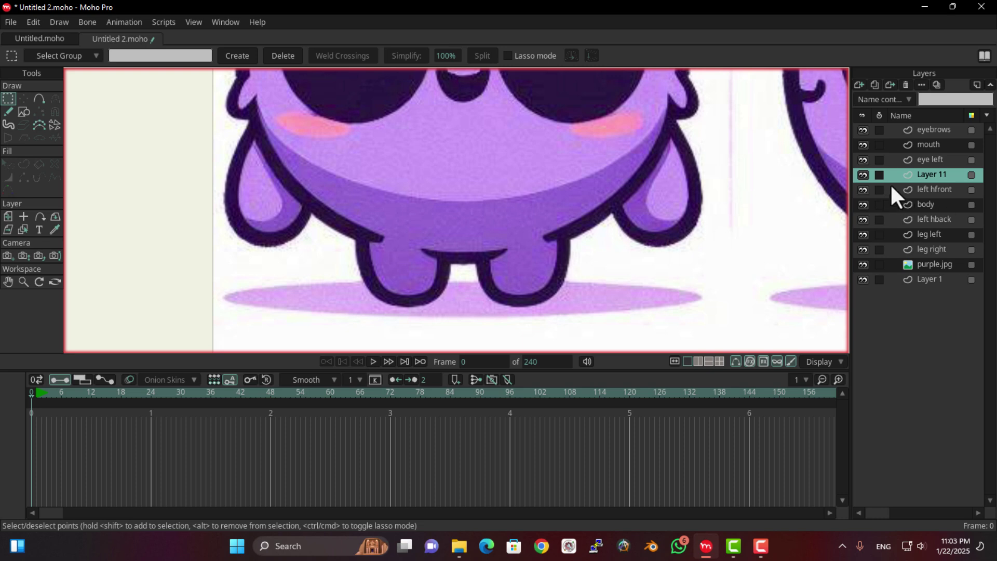
pyautogui.doubleClick(924, 173)
pyautogui.press('Return')
pyautogui.moveTo(468, 159); pyautogui.dragTo(210, 176)
pyautogui.click(39, 99)
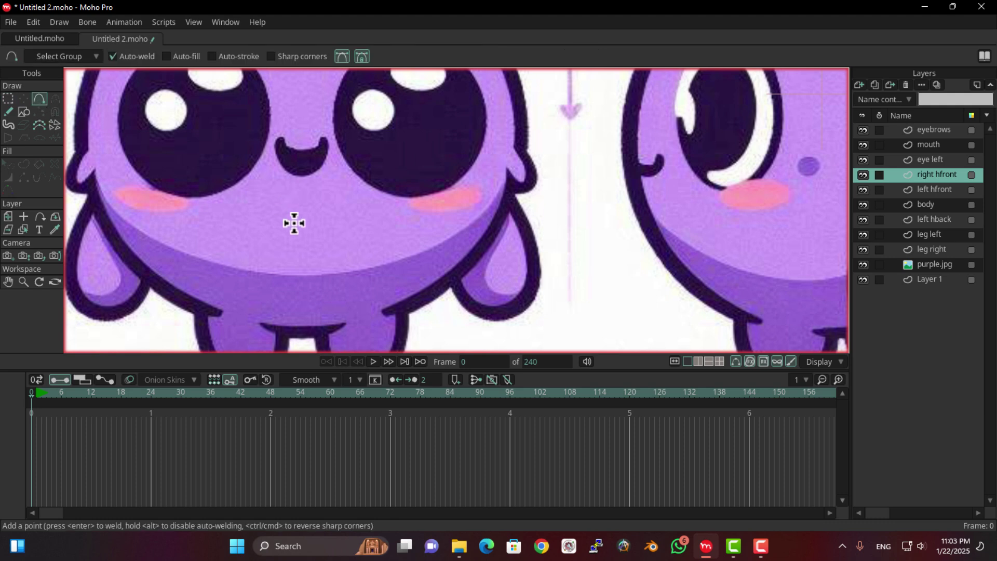
pyautogui.moveTo(365, 258); pyautogui.dragTo(465, 213)
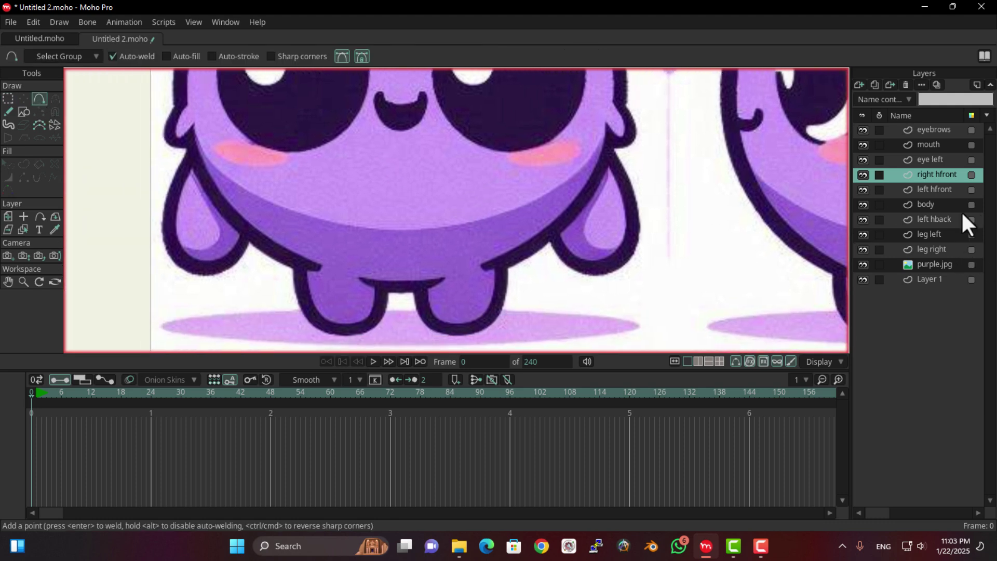
# - Copy the complete left arm shape from left hback and paste it into the right hfront layer
pyautogui.click(946, 220)
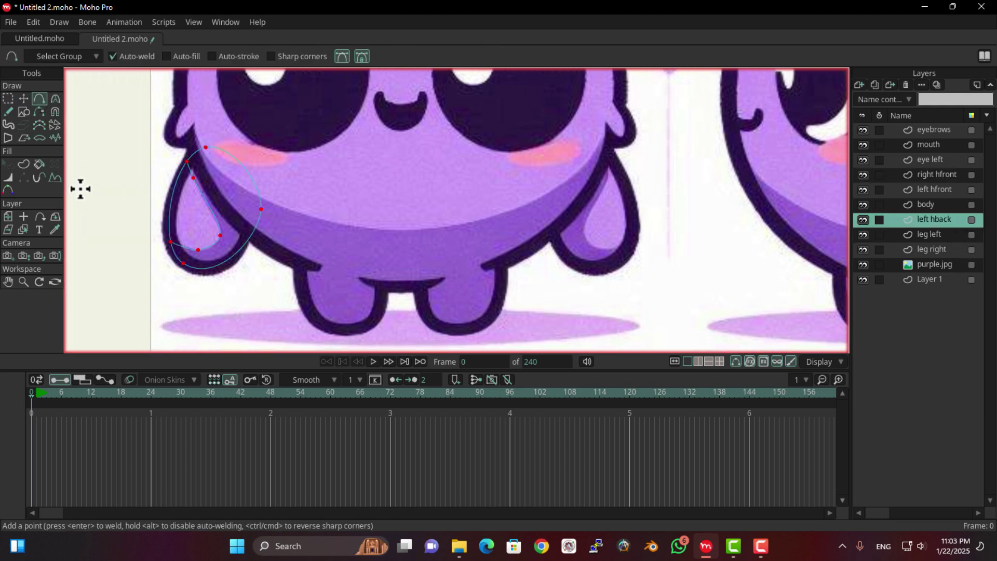
pyautogui.click(8, 98)
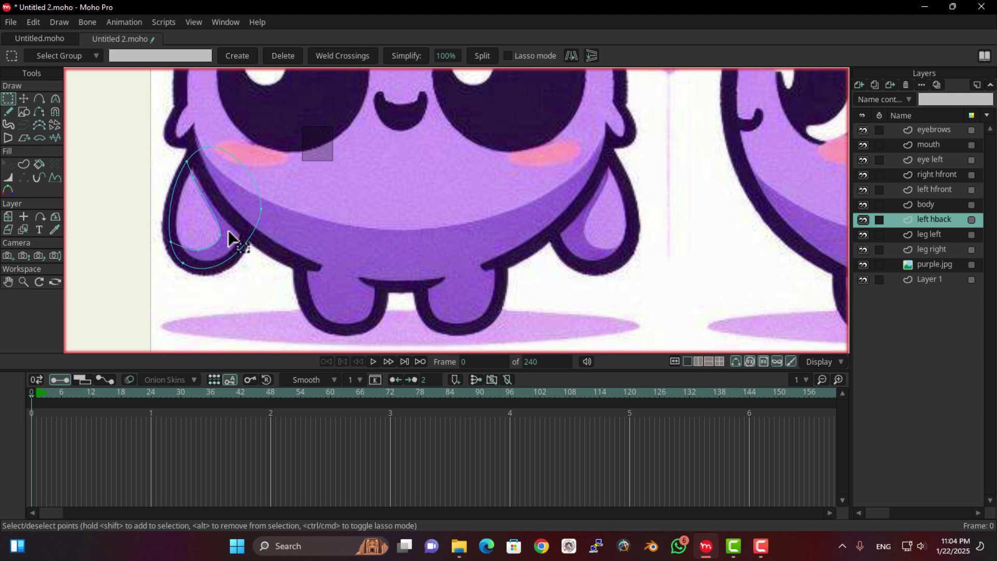
pyautogui.click(934, 188)
pyautogui.click(948, 175)
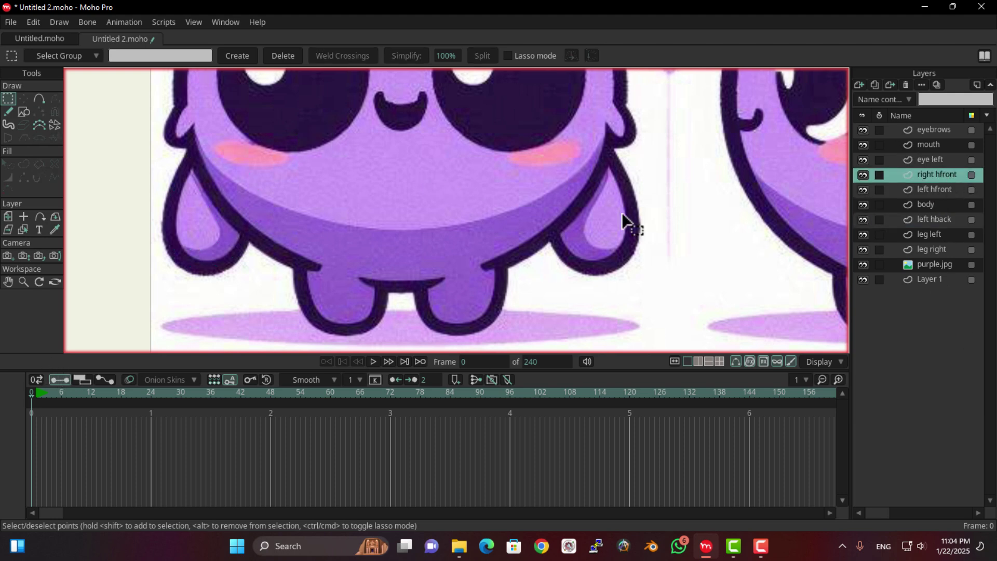
pyautogui.moveTo(631, 223); pyautogui.dragTo(530, 212)
pyautogui.press('t')
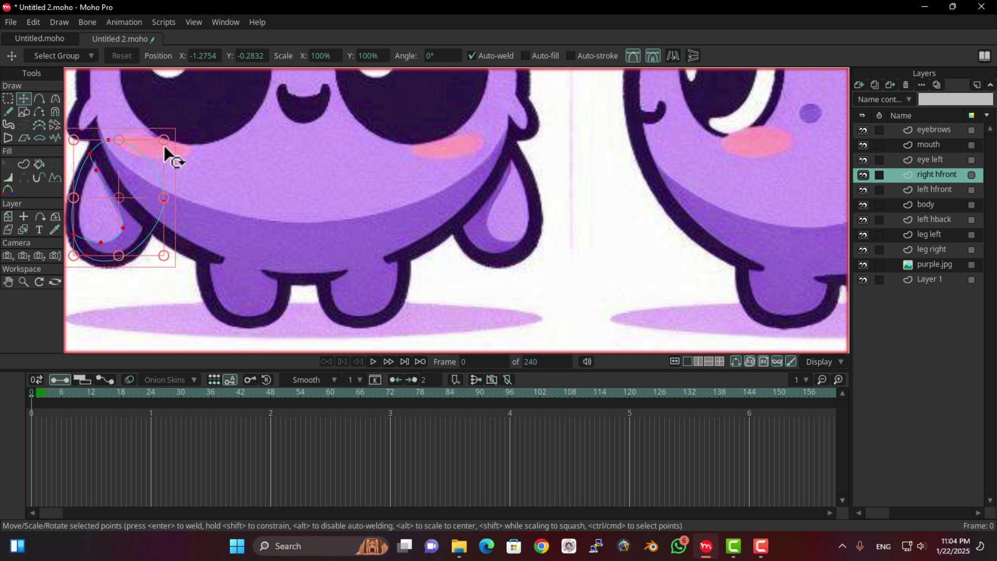
# - Move the pasted arm shape over the opposite arm of the reference, flip it horizontally and align it with the outline
pyautogui.moveTo(147, 175); pyautogui.dragTo(536, 184)
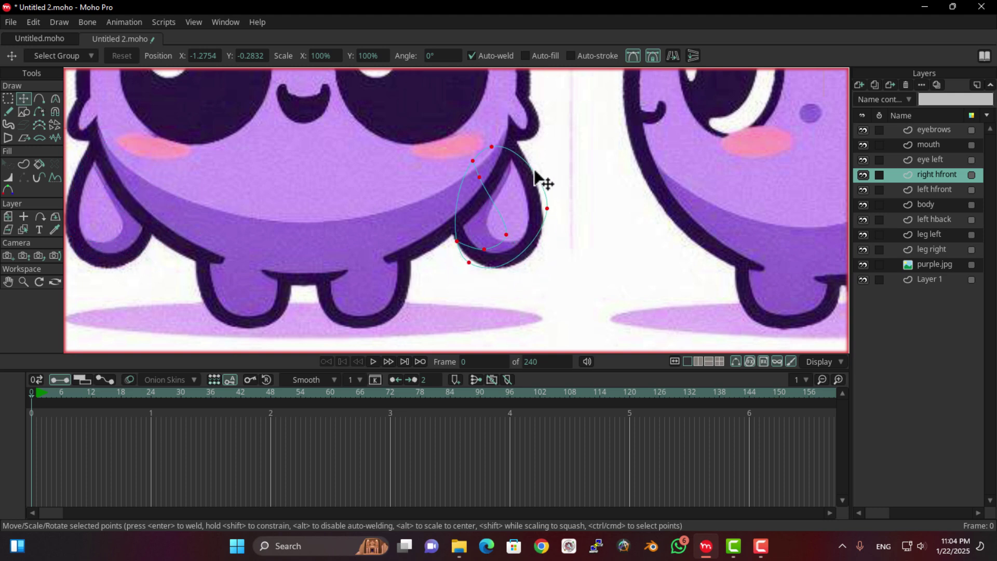
pyautogui.click(675, 56)
pyautogui.moveTo(525, 208); pyautogui.dragTo(527, 170)
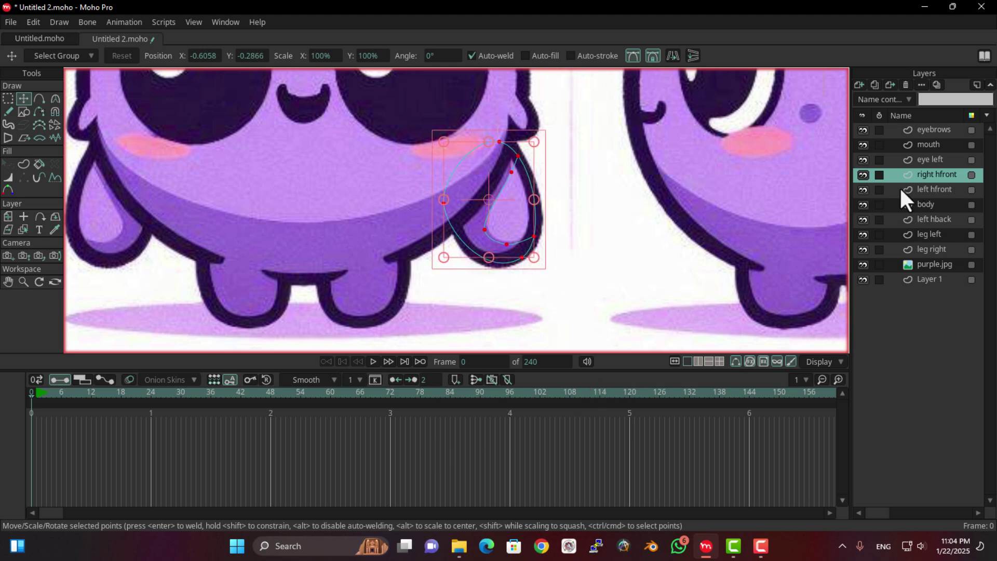
# - Duplicate the right hfront layer, name the copy right hback and place it directly below left hback
pyautogui.click(875, 85)
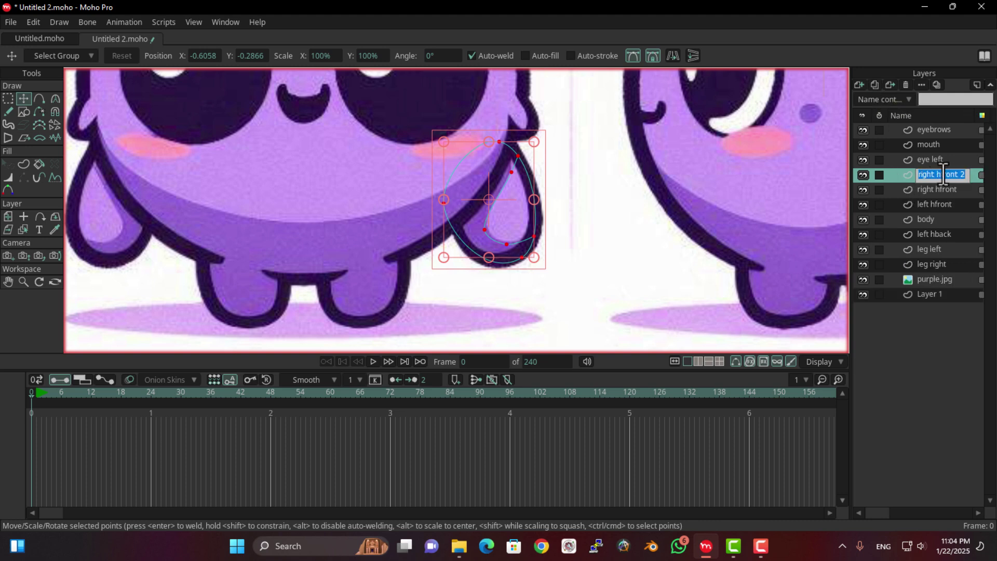
pyautogui.moveTo(942, 176); pyautogui.dragTo(973, 197)
pyautogui.write('back')
pyautogui.press('Return')
pyautogui.moveTo(958, 234); pyautogui.dragTo(961, 245)
# - Examine the reference sheet's front, side and back views of the purple character around the traced arm
pyautogui.scroll(-4, 534, 252)
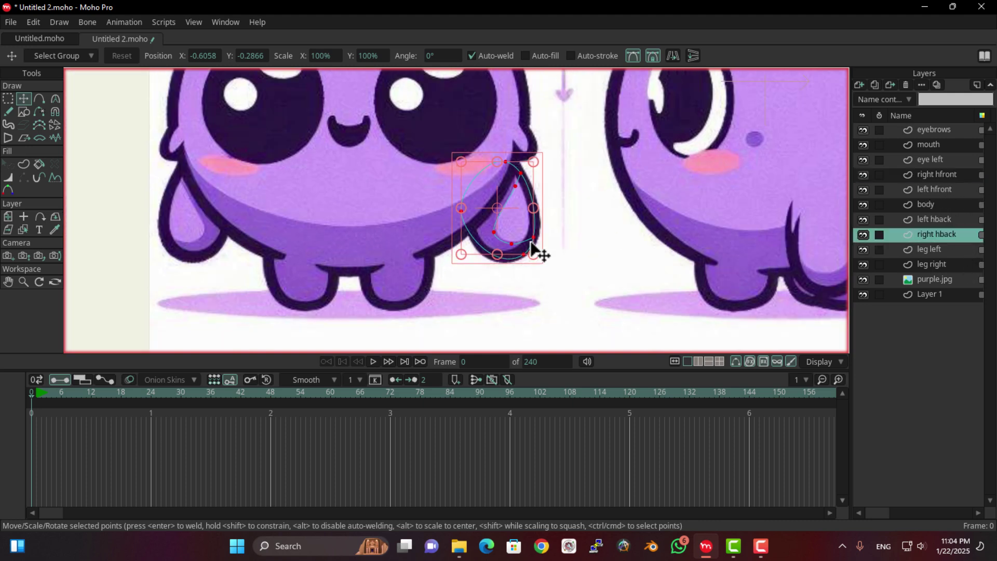
pyautogui.moveTo(435, 257); pyautogui.dragTo(447, 355)
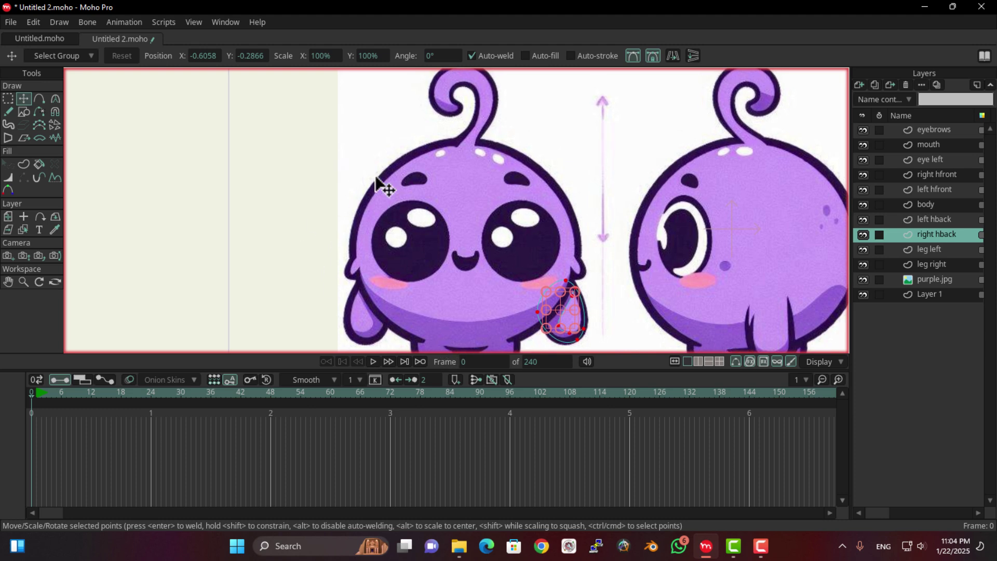
pyautogui.scroll(2, 473, 262)
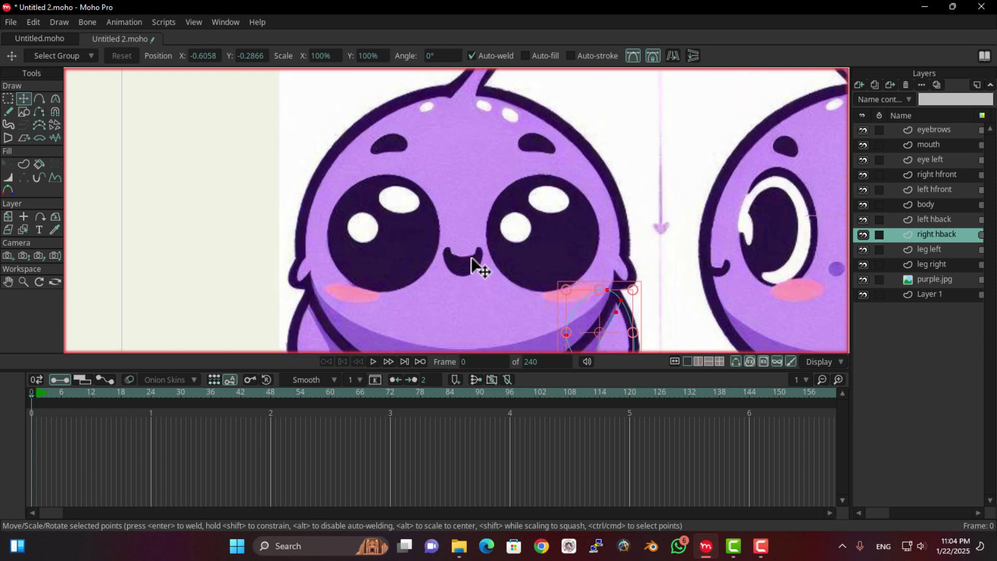
pyautogui.scroll(-3, 465, 273)
pyautogui.moveTo(459, 276); pyautogui.dragTo(466, 248)
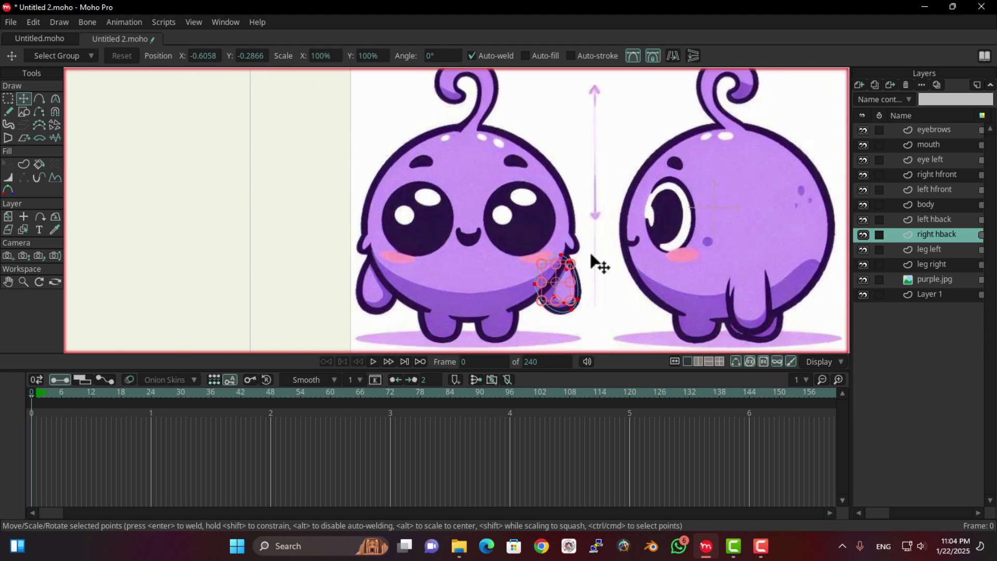
pyautogui.scroll(-3, 494, 286)
pyautogui.moveTo(497, 233)
pyautogui.mouseDown()
pyautogui.moveTo(491, 258)
pyautogui.moveTo(485, 225)
pyautogui.mouseUp()
pyautogui.scroll(1, 514, 300)
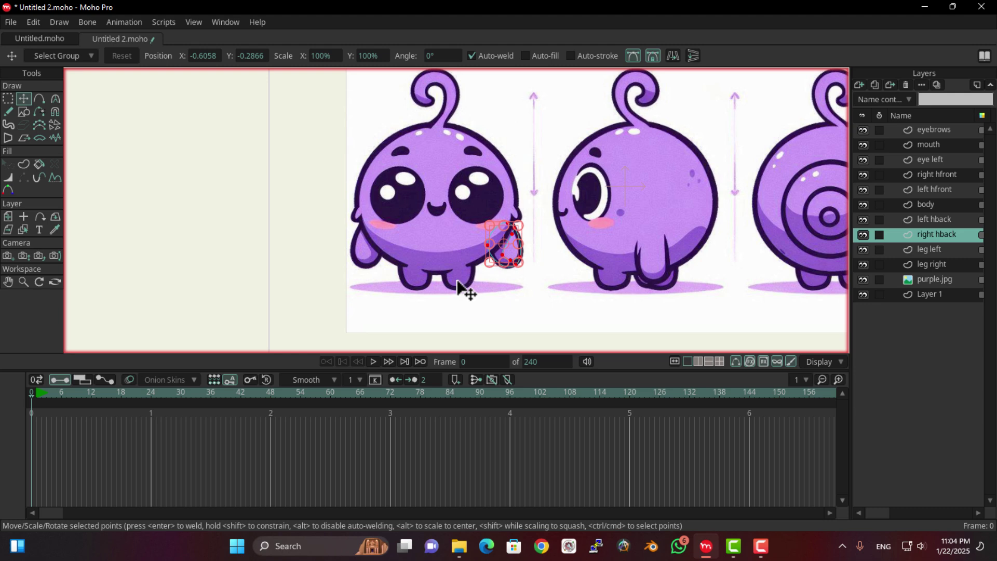
pyautogui.moveTo(525, 231); pyautogui.dragTo(299, 257)
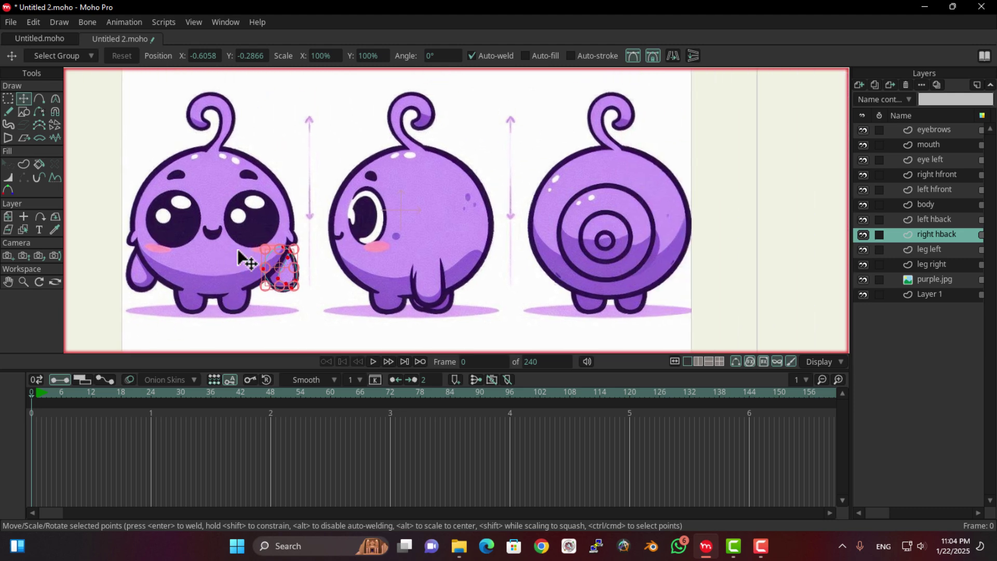
pyautogui.click(23, 112)
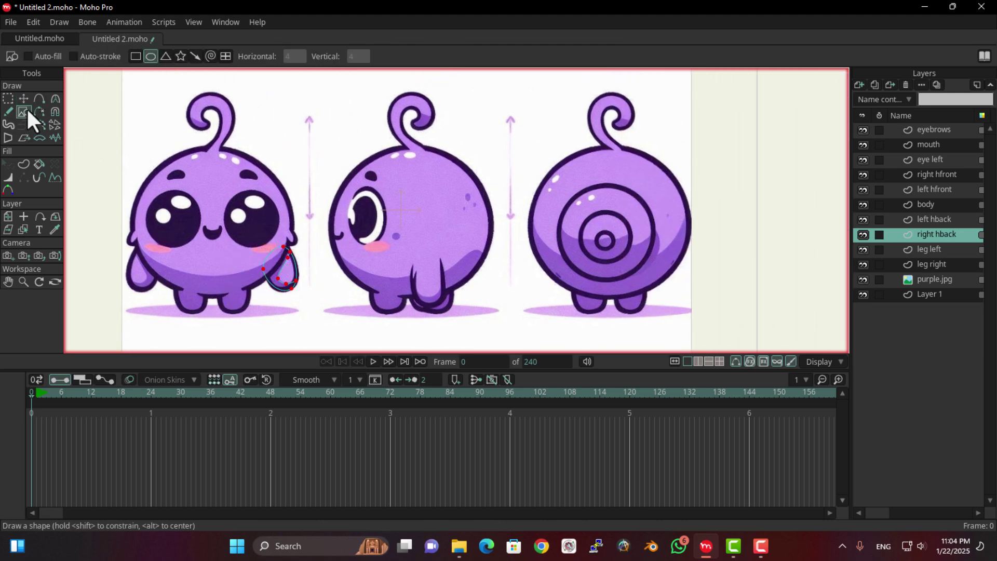
pyautogui.scroll(4, 74, 162)
pyautogui.scroll(-2, 485, 225)
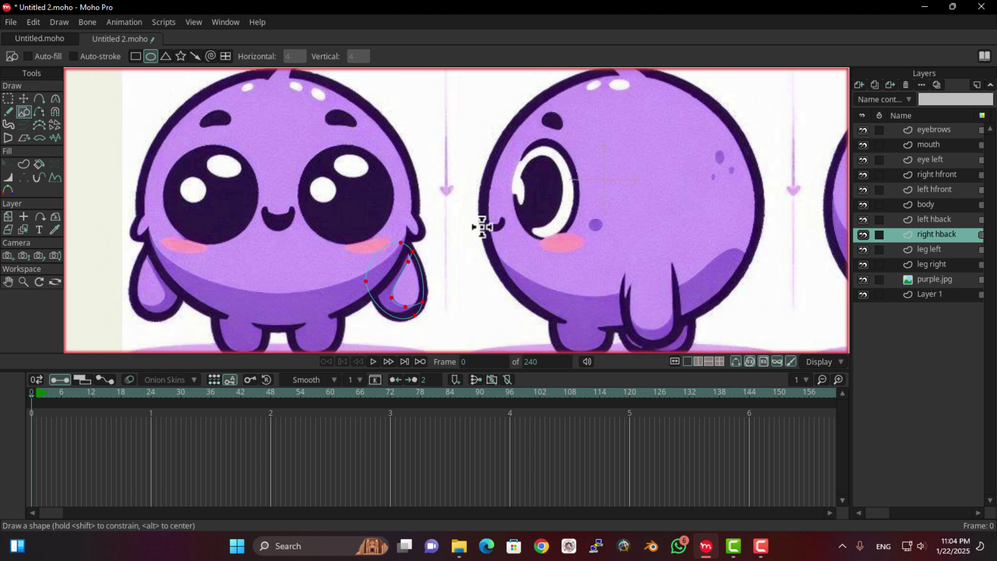
pyautogui.scroll(-2, 345, 216)
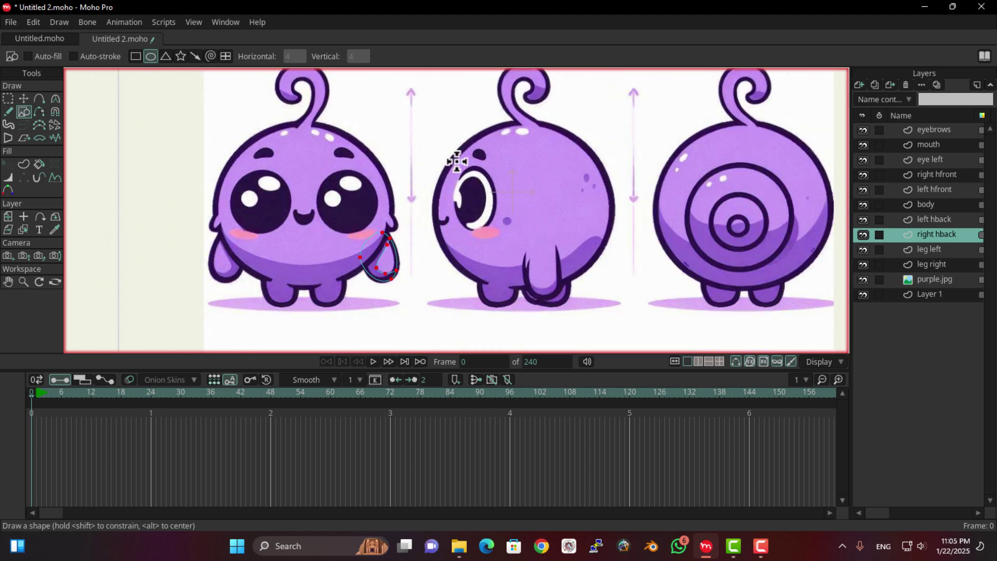
pyautogui.scroll(-2, 552, 177)
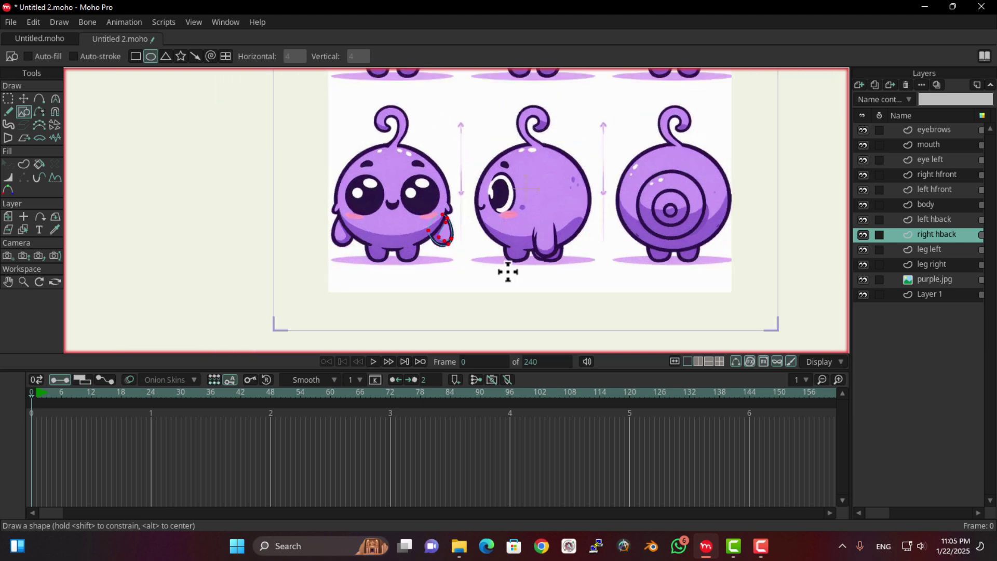
pyautogui.moveTo(499, 304); pyautogui.dragTo(458, 327)
pyautogui.scroll(3, 491, 233)
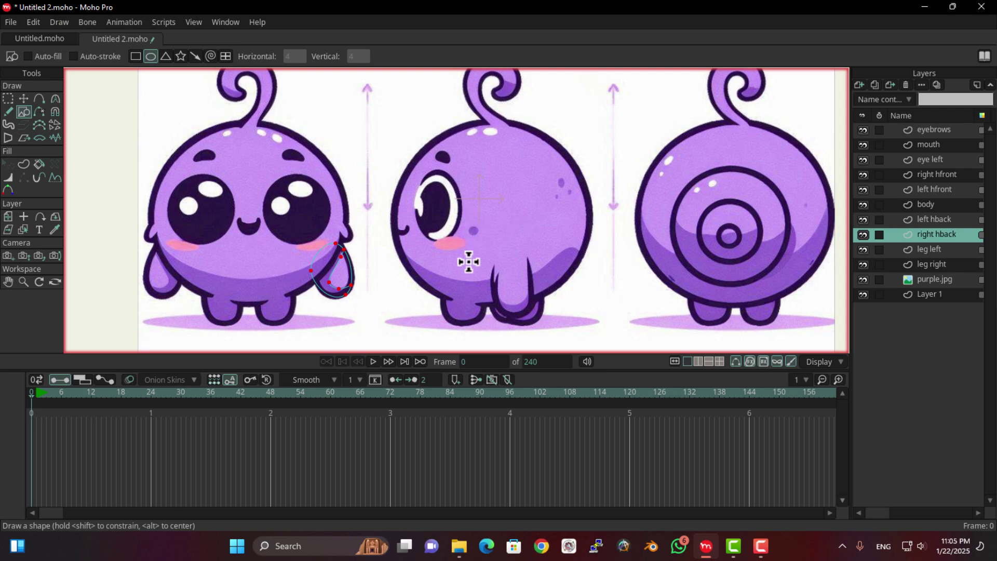
pyautogui.scroll(-4, 472, 254)
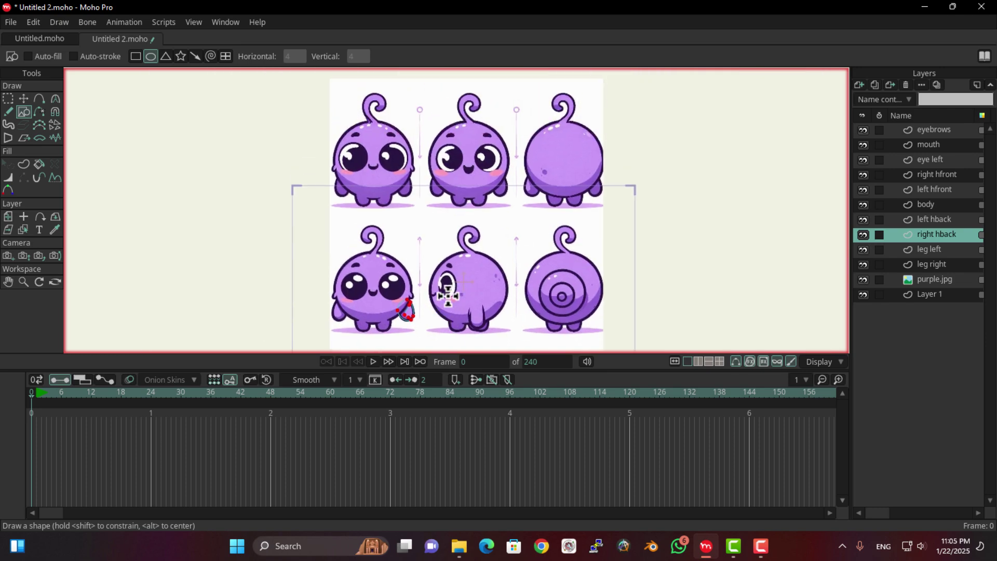
pyautogui.moveTo(450, 277); pyautogui.dragTo(453, 240)
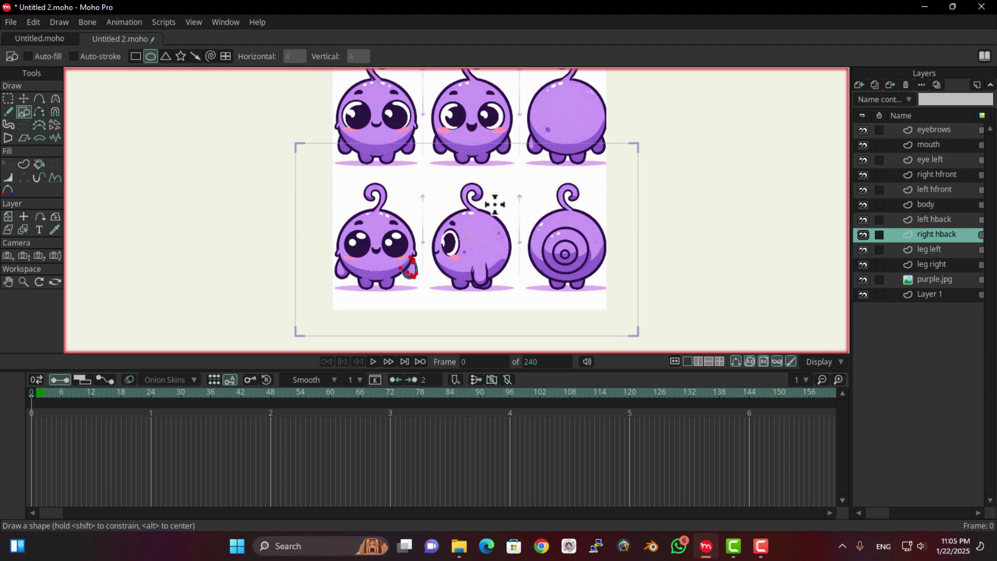
pyautogui.scroll(1, 490, 215)
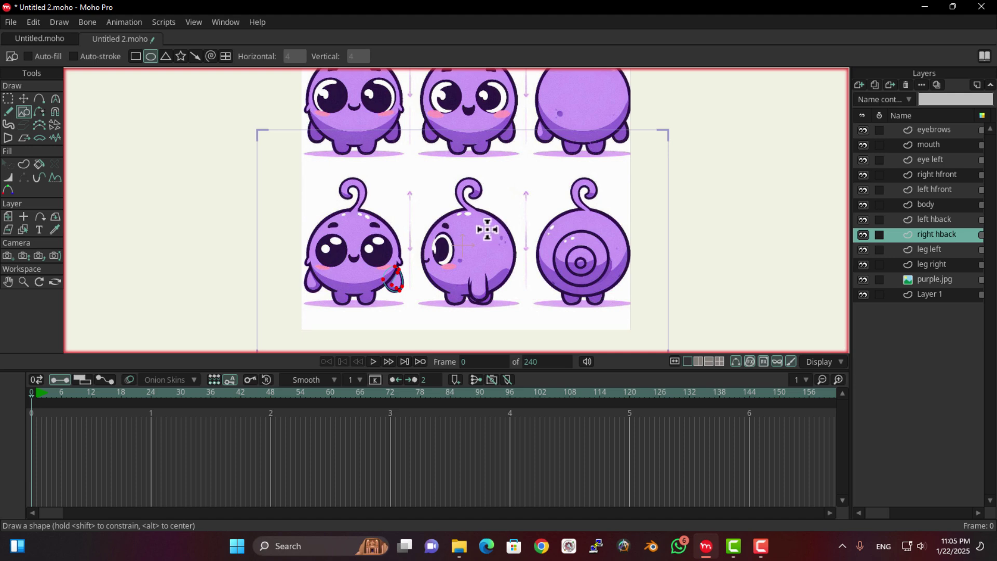